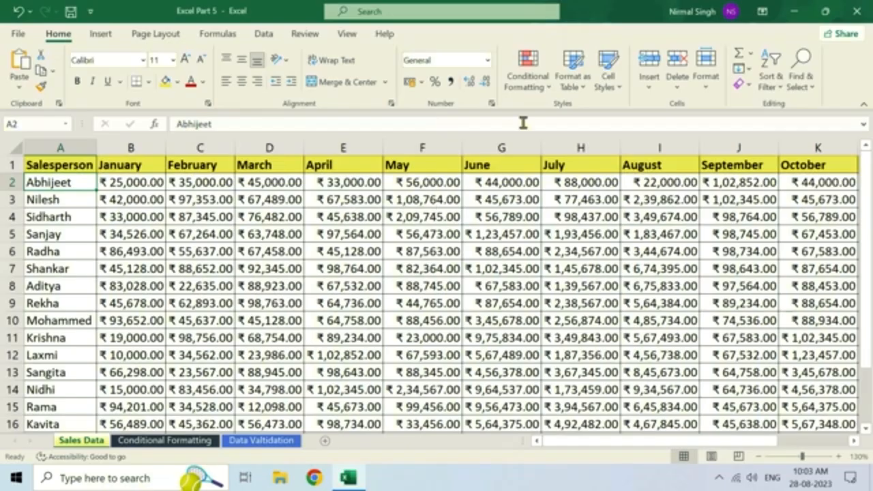
{"action": "left_click", "coordinate": [532, 87]}
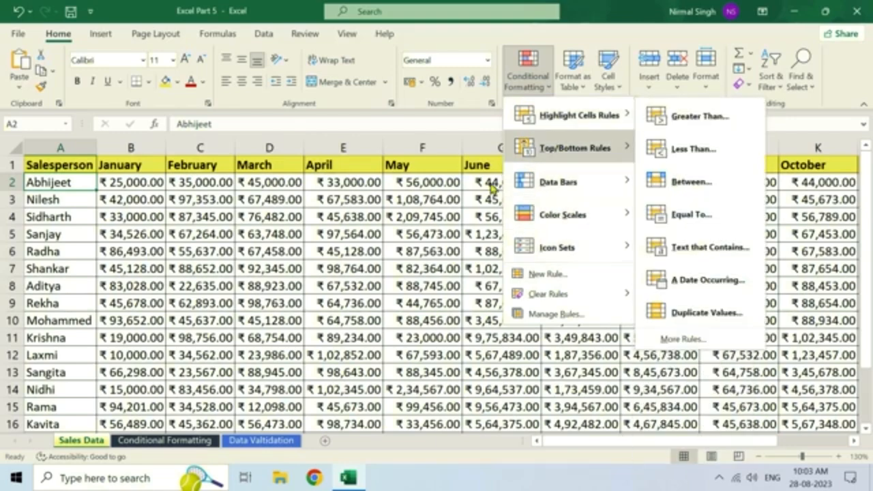
{"action": "left_click", "coordinate": [431, 215]}
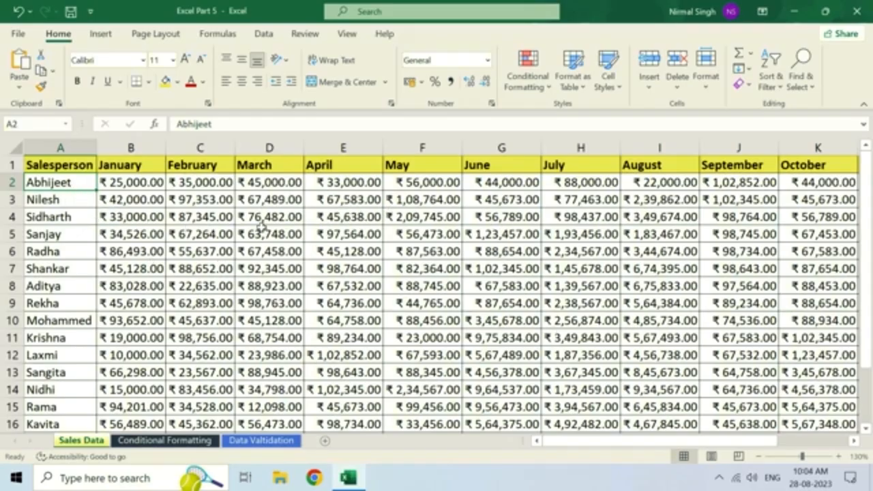
- Review the salesperson names, the month headers from January to December and the January sales figures
{"action": "left_click", "coordinate": [61, 148]}
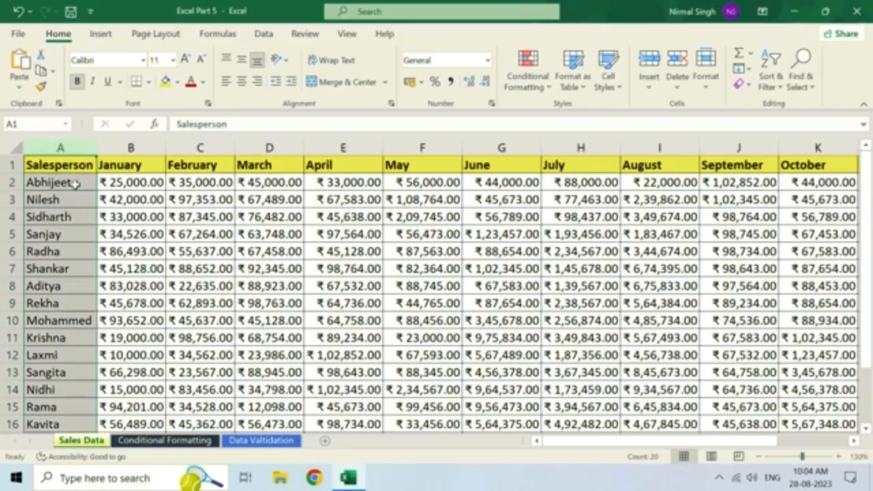
{"action": "left_click", "coordinate": [75, 184]}
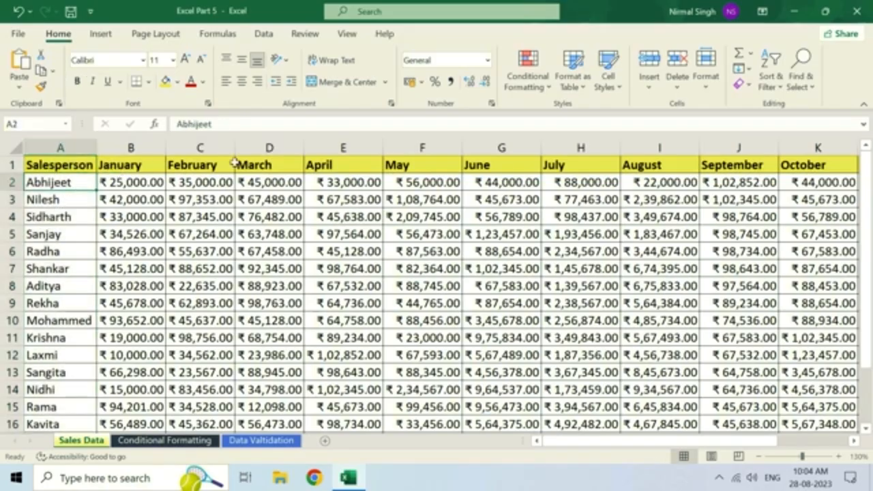
{"action": "left_click_drag", "start_coordinate": [130, 165], "coordinate": [805, 165]}
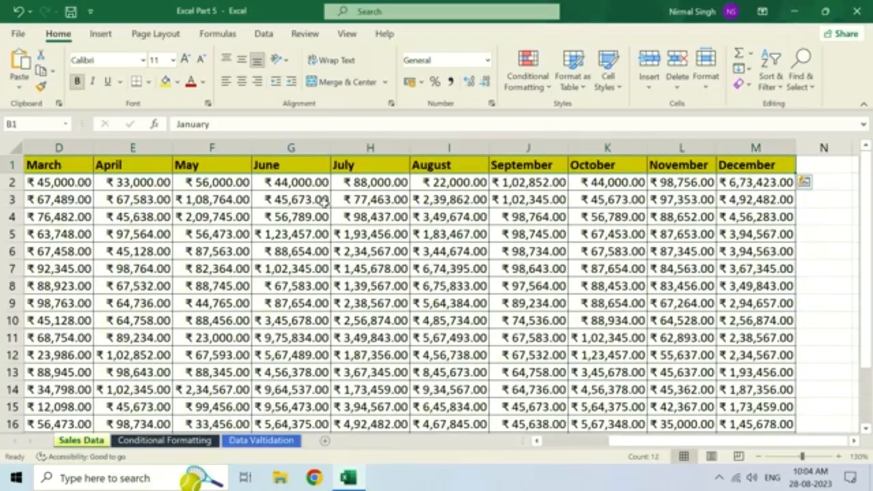
{"action": "left_click_drag", "start_coordinate": [644, 445], "coordinate": [556, 425]}
{"action": "left_click", "coordinate": [104, 182]}
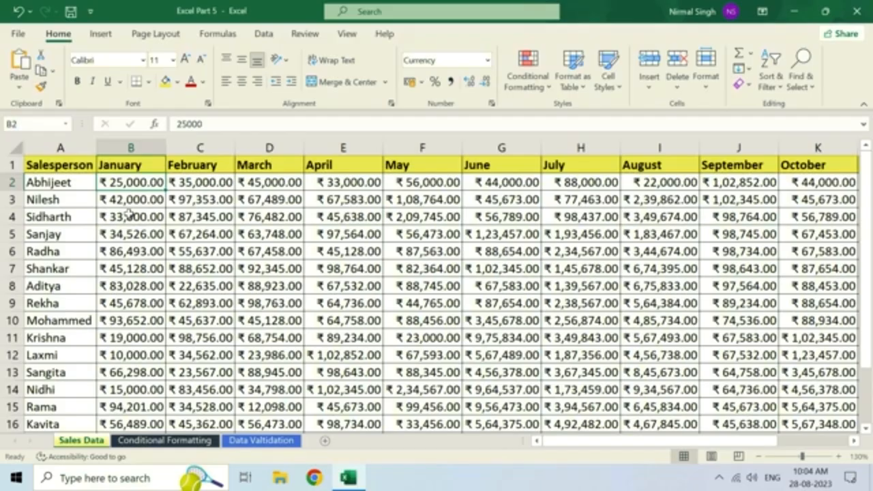
{"action": "left_click", "coordinate": [134, 148]}
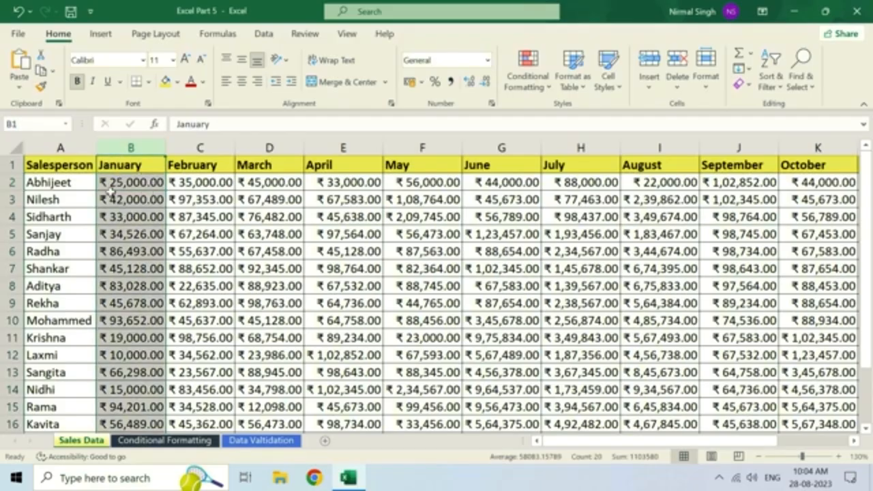
{"action": "left_click", "coordinate": [136, 183]}
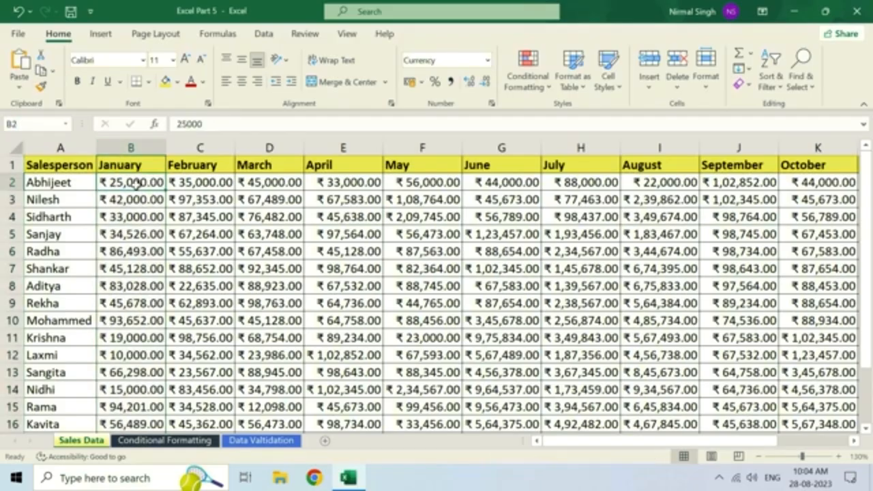
{"action": "scroll", "coordinate": [136, 182], "scroll_direction": "down", "scroll_amount": 2}
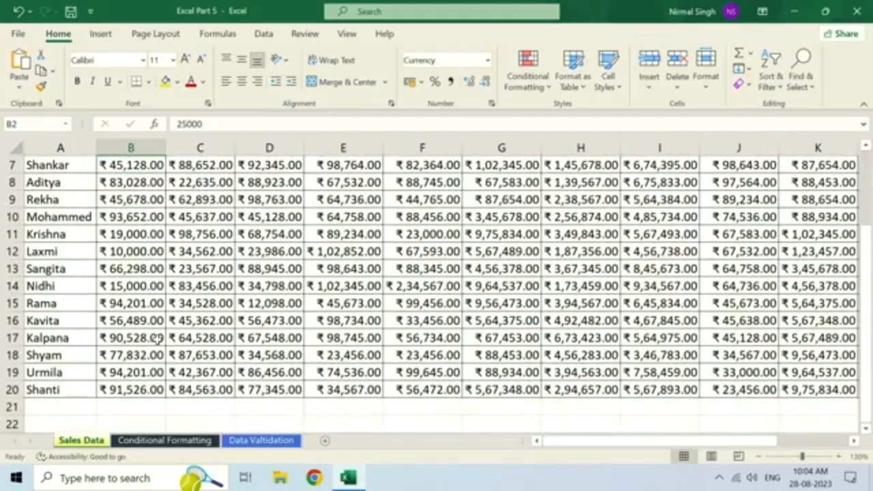
{"action": "scroll", "coordinate": [149, 301], "scroll_direction": "up", "scroll_amount": 2}
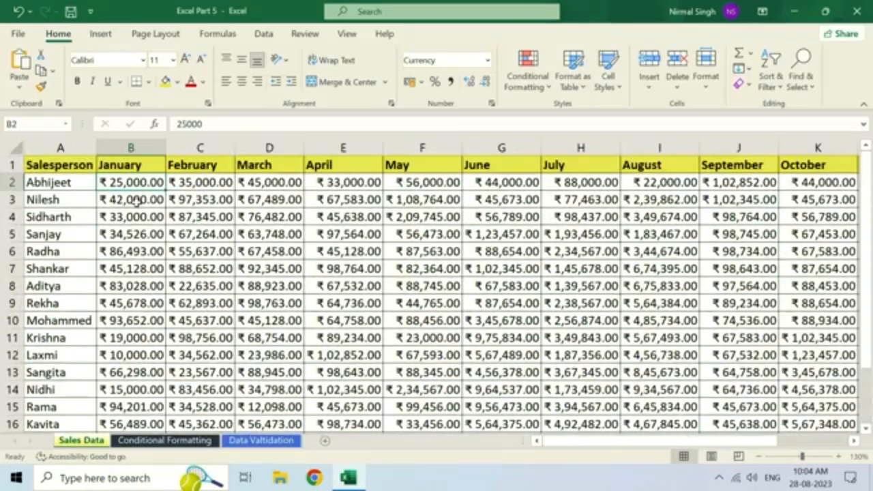
{"action": "left_click_drag", "start_coordinate": [127, 183], "coordinate": [141, 348]}
{"action": "left_click", "coordinate": [134, 372]}
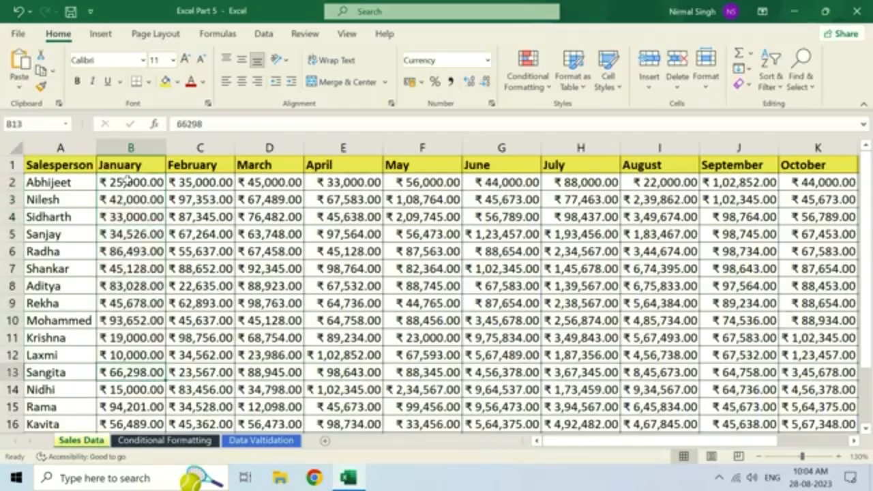
{"action": "left_click_drag", "start_coordinate": [130, 183], "coordinate": [143, 402]}
{"action": "scroll", "coordinate": [141, 350], "scroll_direction": "up", "scroll_amount": 2}
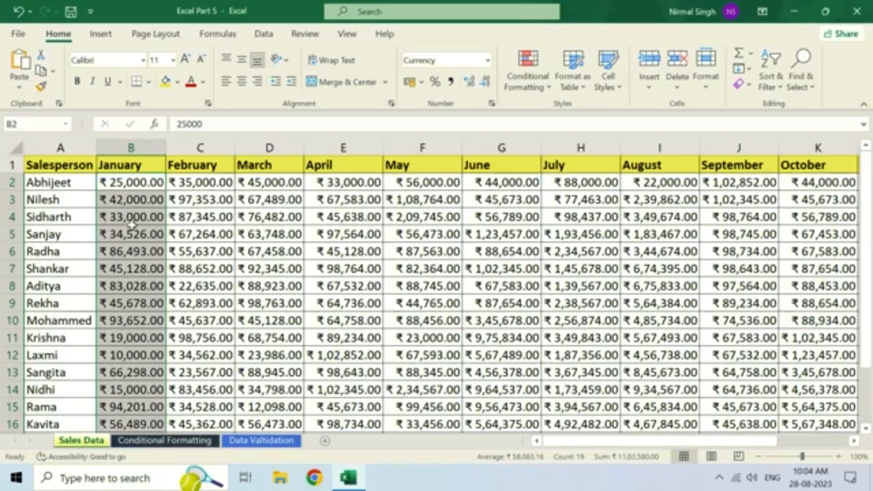
- Start a Greater Than highlight rule for the January sales figures in B2:B20
{"action": "left_click", "coordinate": [137, 181]}
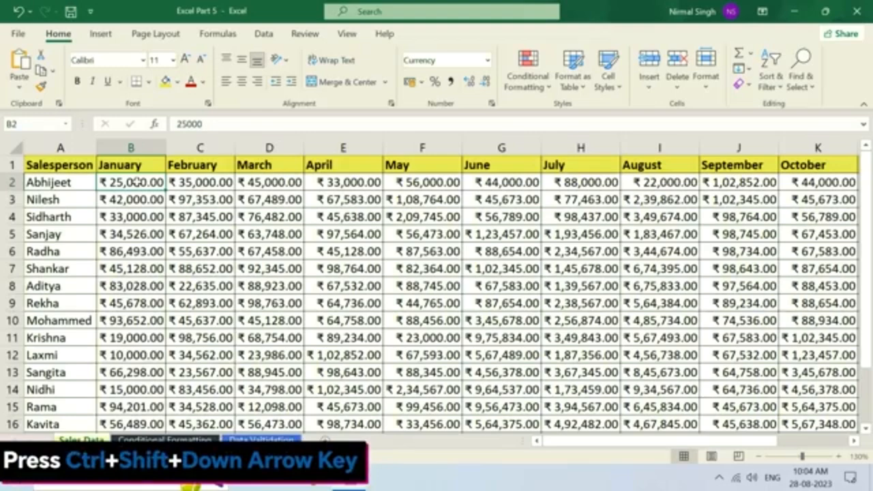
{"action": "key", "text": "ctrl+shift+Down"}
{"action": "scroll", "coordinate": [126, 246], "scroll_direction": "up", "scroll_amount": 2}
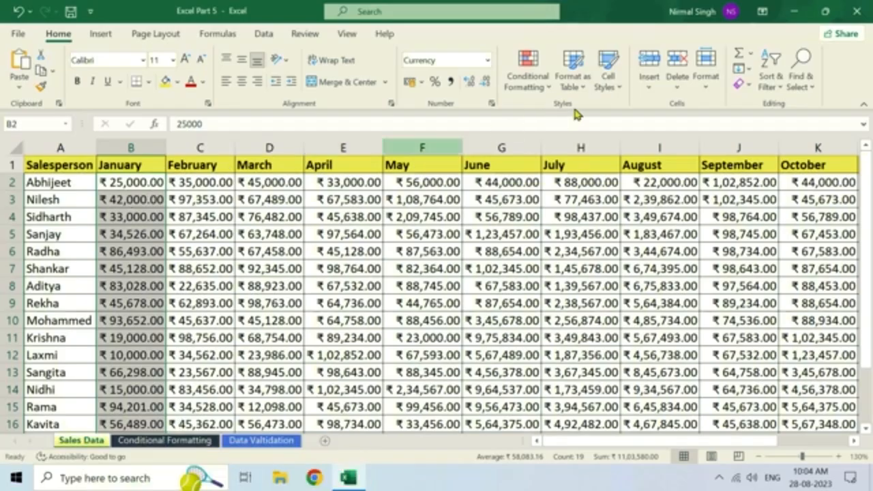
{"action": "left_click", "coordinate": [525, 69]}
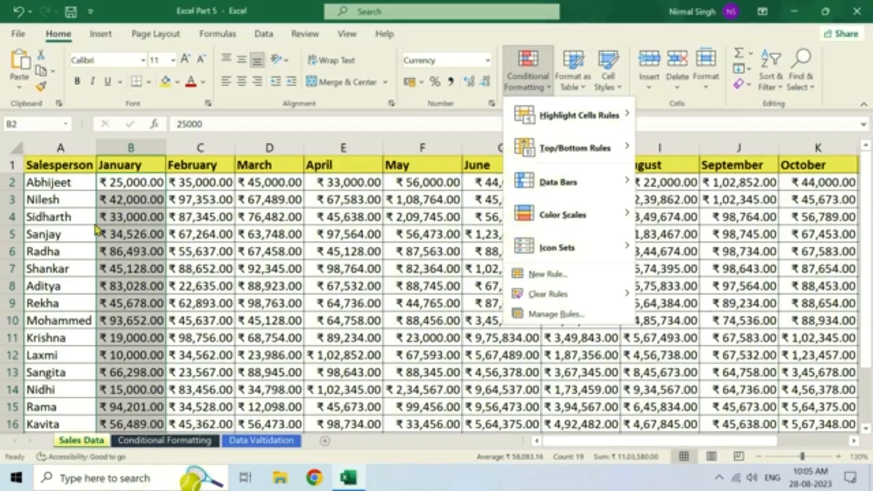
{"action": "mouse_move", "coordinate": [556, 116]}
{"action": "mouse_move", "coordinate": [605, 117]}
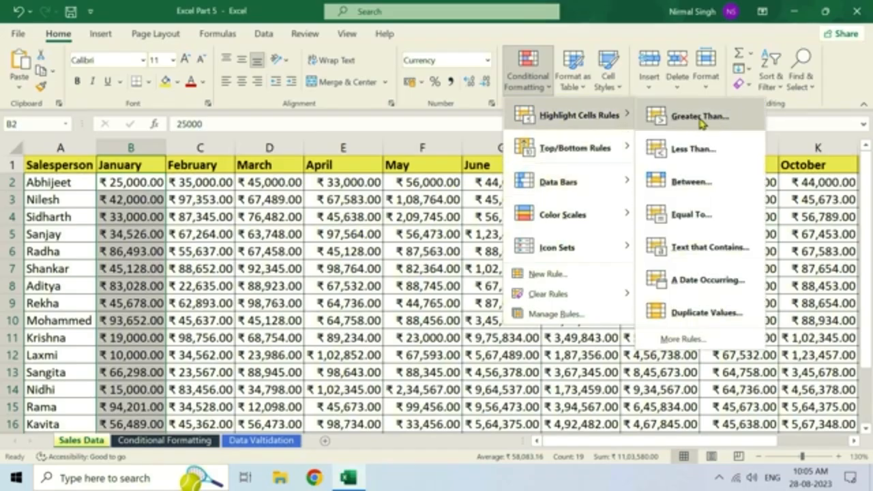
{"action": "left_click", "coordinate": [701, 120]}
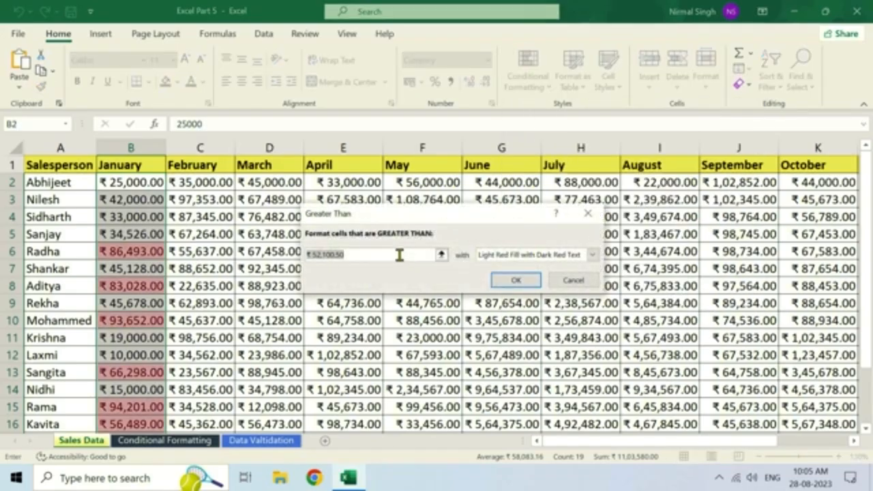
- Set the Greater Than rule's threshold to ₹ 50000
{"action": "left_click", "coordinate": [399, 254]}
{"action": "key", "text": "BackSpace"}
{"action": "key", "text": "BackSpace"}
{"action": "key", "text": "BackSpace"}
{"action": "key", "text": "BackSpace"}
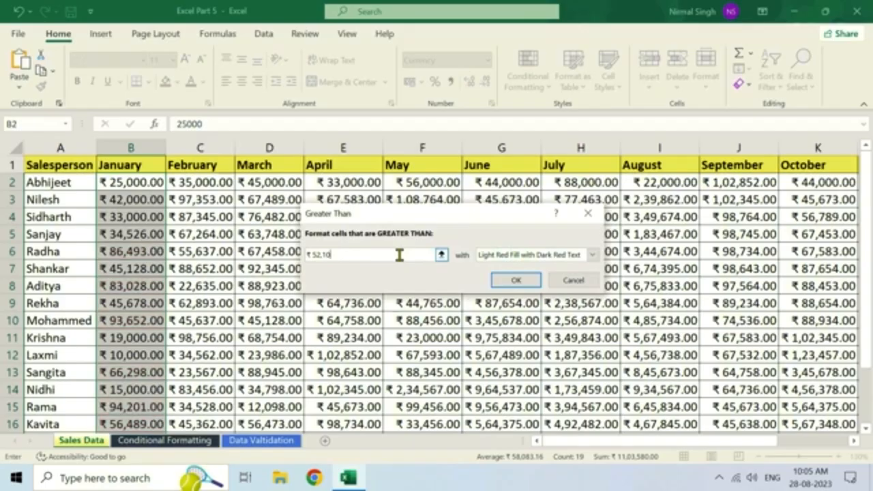
{"action": "key", "text": "BackSpace"}
{"action": "type", "text": "000"}
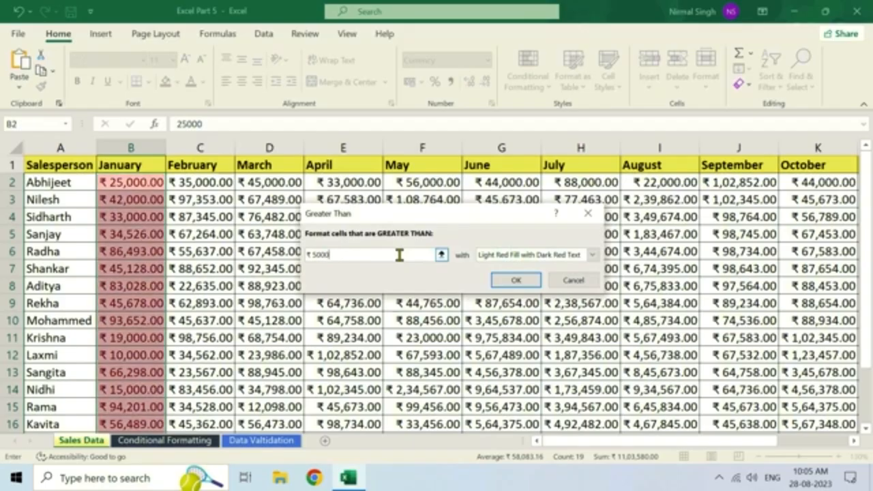
{"action": "type", "text": "0"}
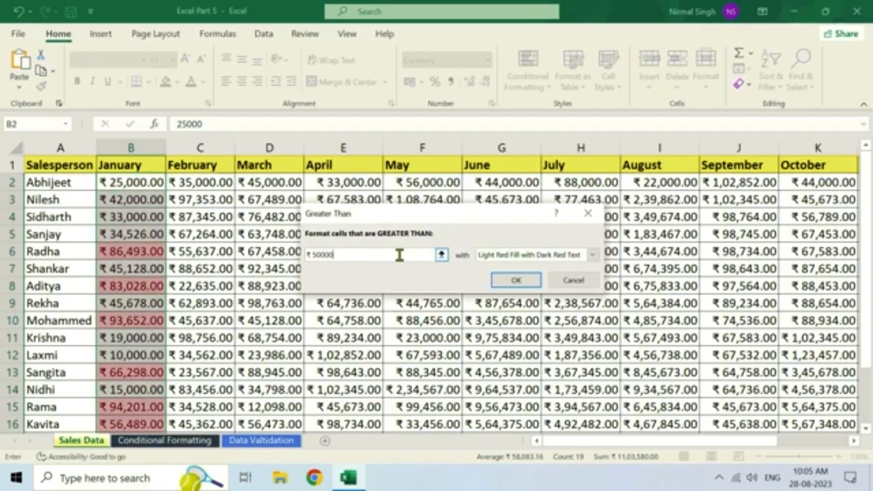
- Try the Yellow Fill with Dark Yellow Text and Green Fill with Dark Green Text formats for the rule
{"action": "left_click", "coordinate": [515, 257]}
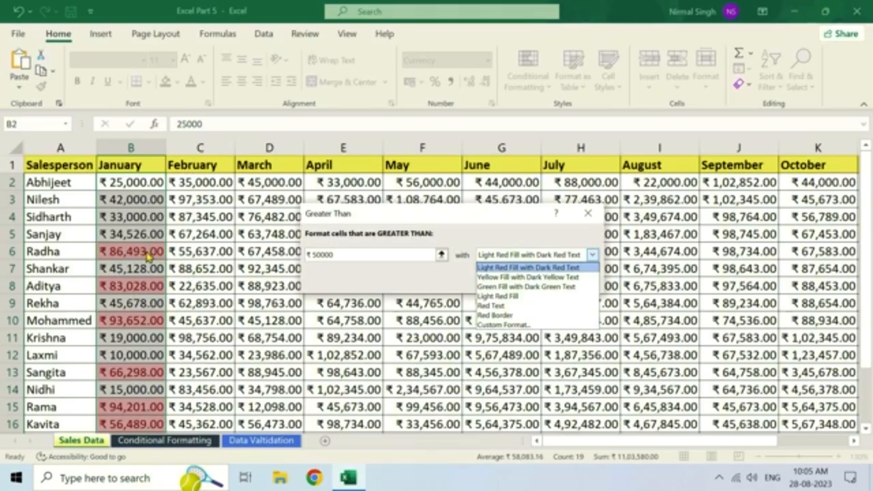
{"action": "left_click", "coordinate": [503, 278]}
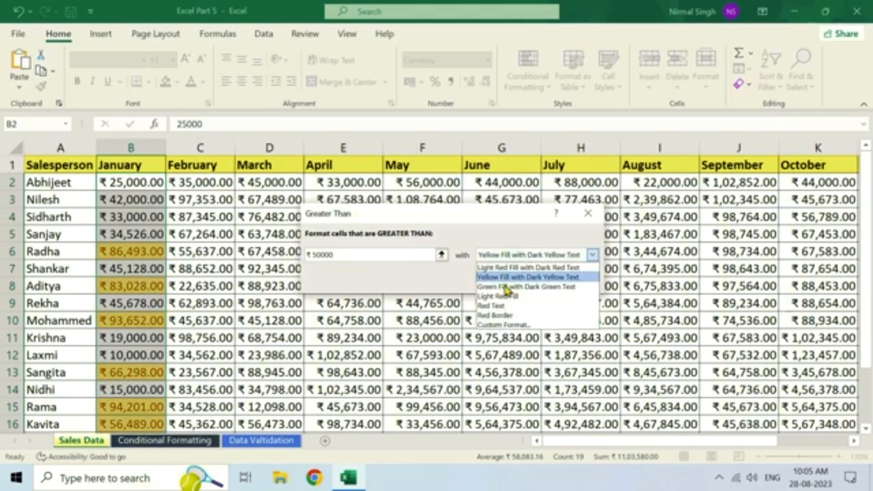
{"action": "left_click", "coordinate": [506, 286]}
- Give the rule a custom format with a light green background fill and apply it to the January figures
{"action": "left_click", "coordinate": [508, 259]}
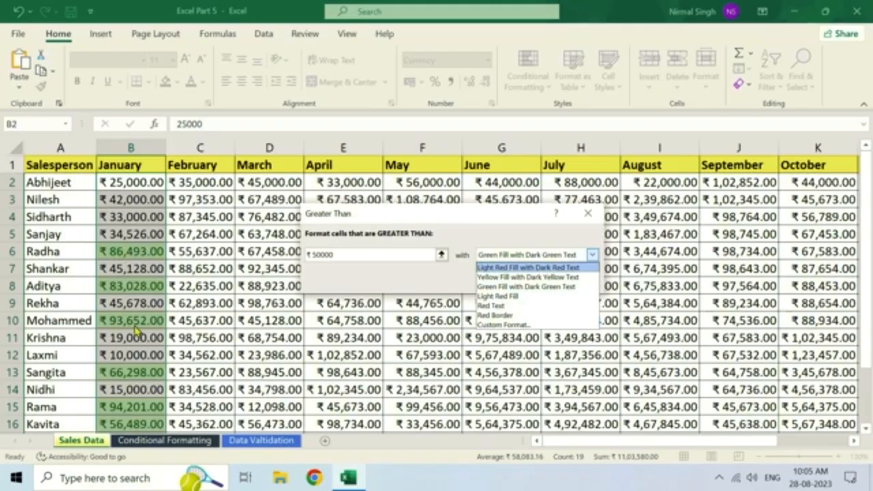
{"action": "left_click", "coordinate": [520, 327]}
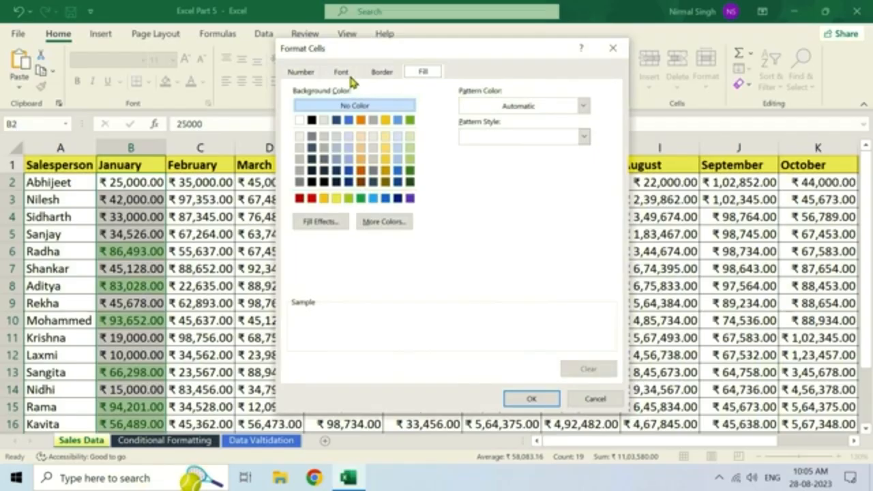
{"action": "left_click", "coordinate": [342, 74]}
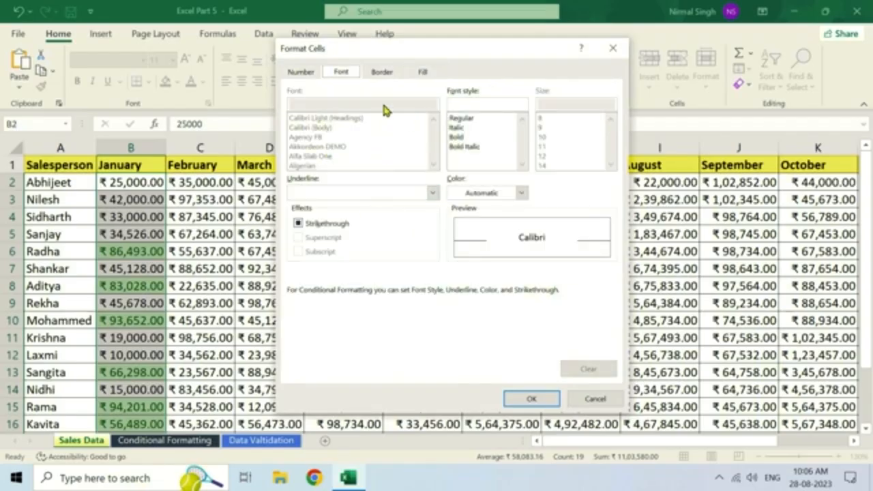
{"action": "left_click", "coordinate": [382, 72]}
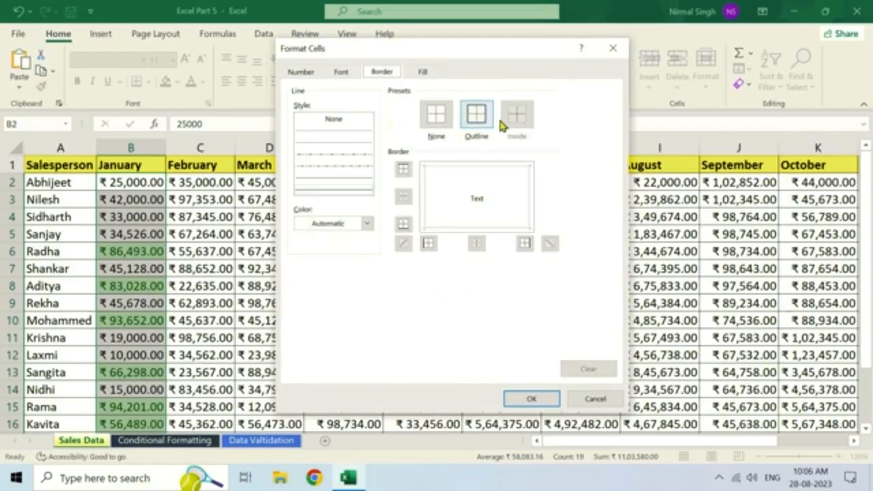
{"action": "left_click", "coordinate": [422, 72]}
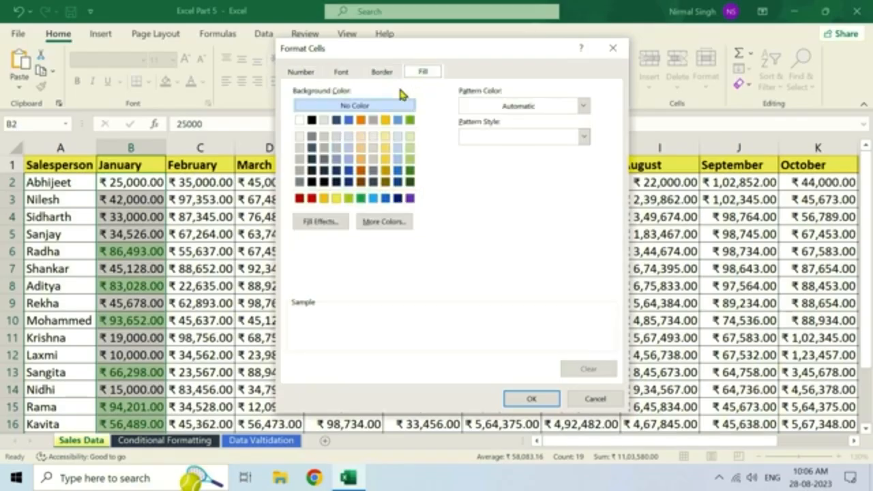
{"action": "left_click", "coordinate": [349, 199]}
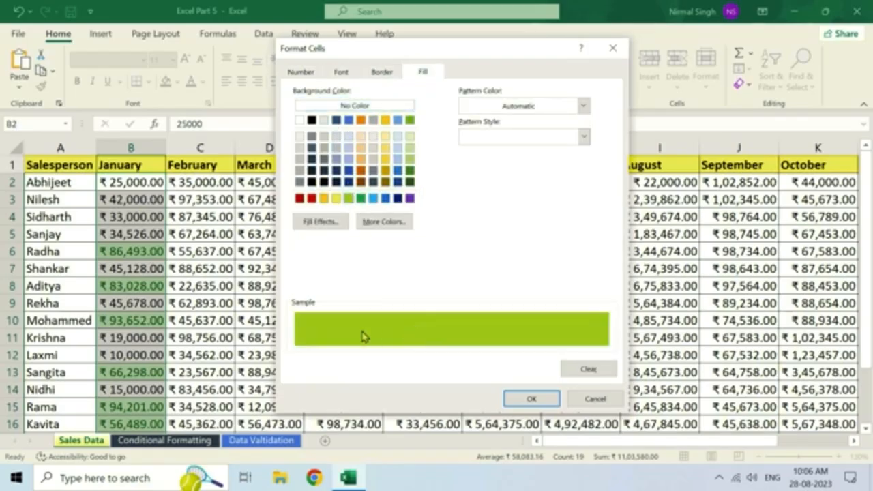
{"action": "left_click", "coordinate": [530, 400]}
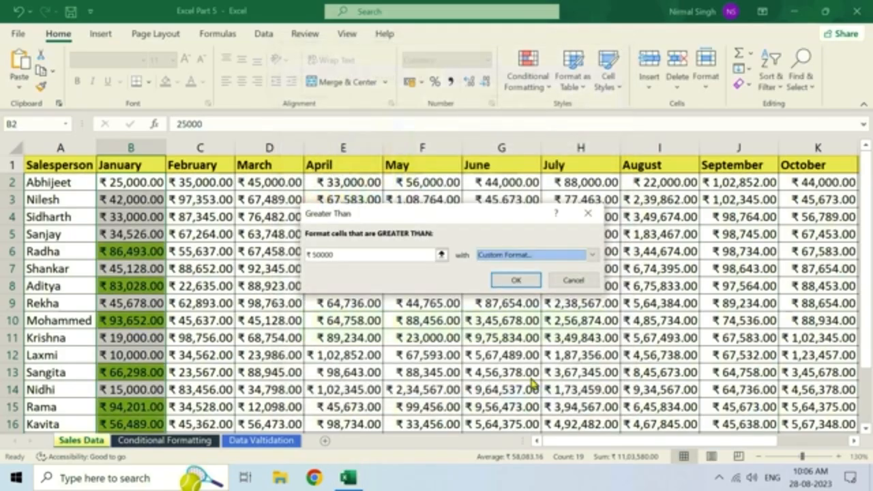
{"action": "left_click", "coordinate": [520, 278]}
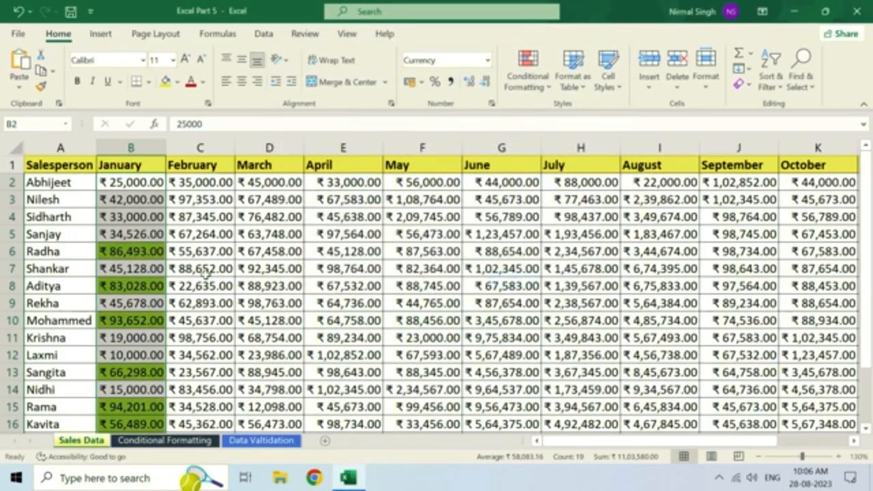
- Examine which January sales figures are highlighted down the whole column
{"action": "left_click", "coordinate": [158, 251]}
{"action": "scroll", "coordinate": [116, 201], "scroll_direction": "down", "scroll_amount": 1}
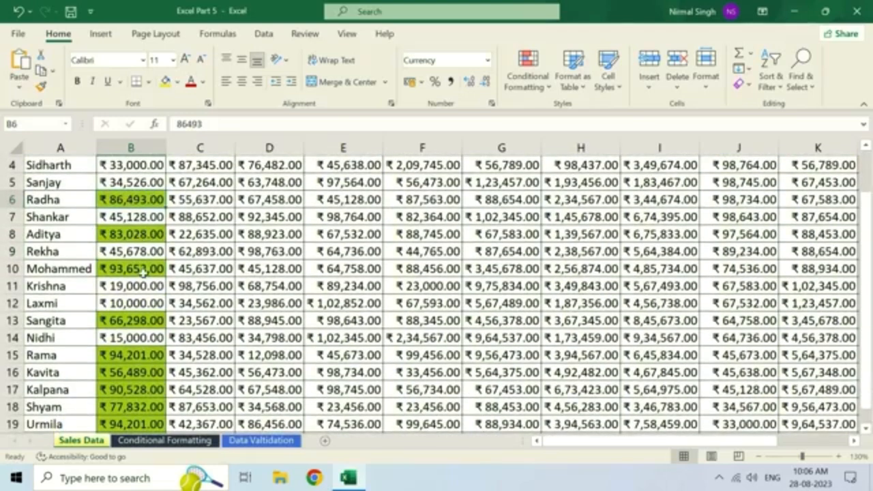
{"action": "scroll", "coordinate": [136, 268], "scroll_direction": "down", "scroll_amount": 1}
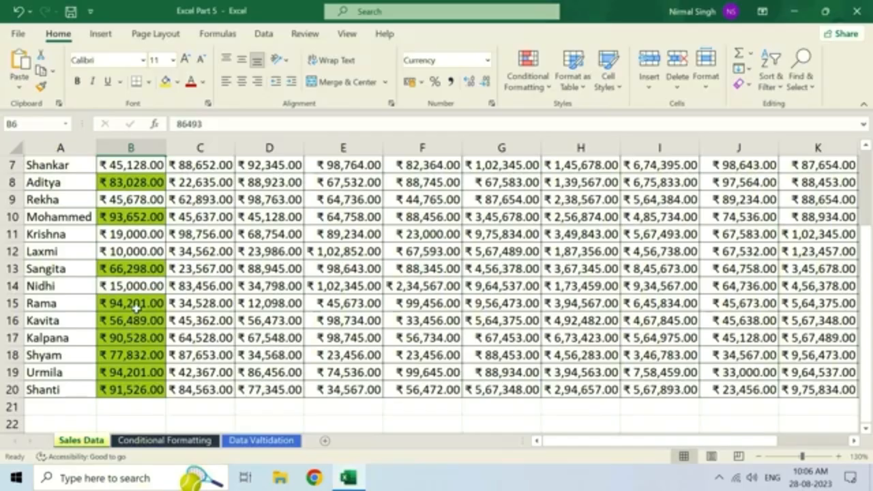
{"action": "scroll", "coordinate": [137, 307], "scroll_direction": "up", "scroll_amount": 2}
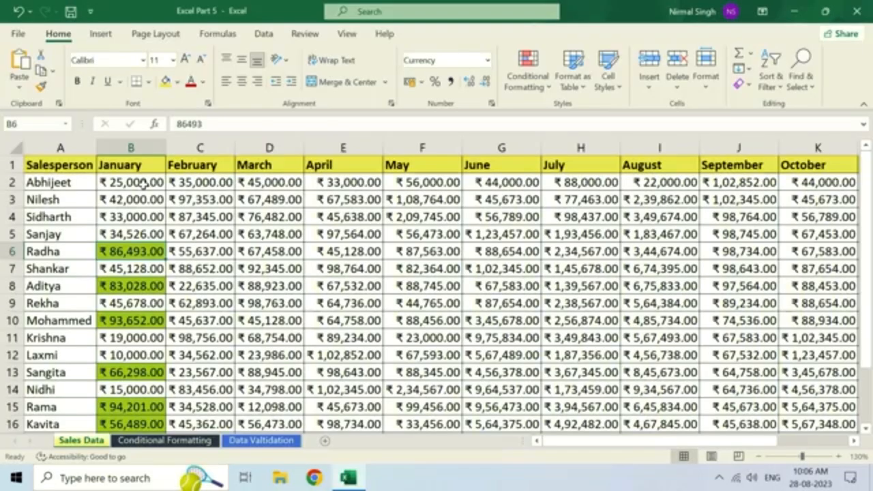
{"action": "scroll", "coordinate": [141, 181], "scroll_direction": "down", "scroll_amount": 2}
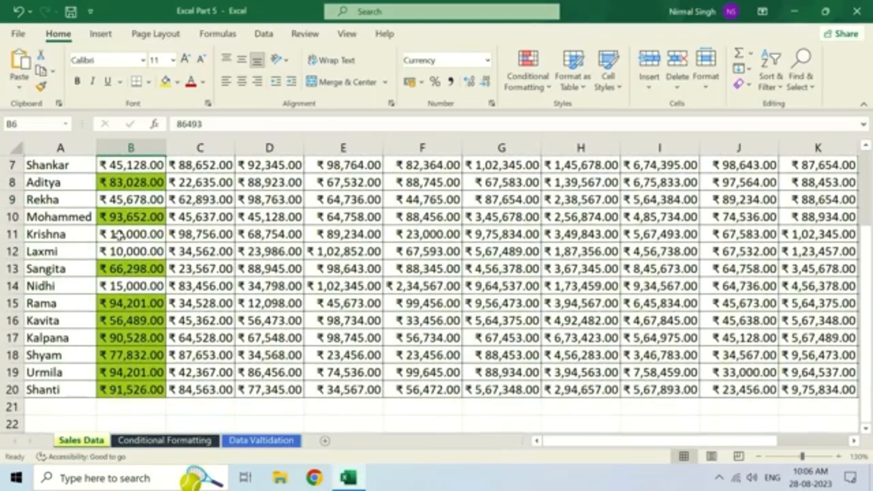
{"action": "scroll", "coordinate": [118, 234], "scroll_direction": "up", "scroll_amount": 1}
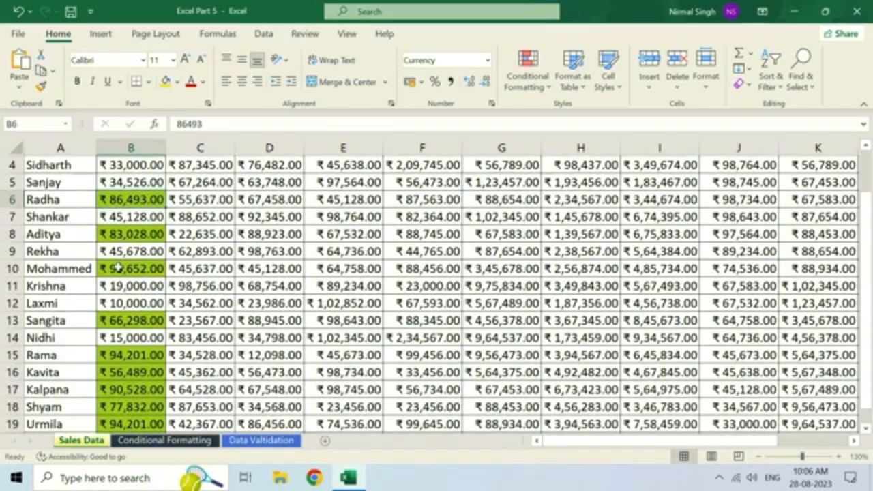
- Change the January figure in cell B10 to 33652 and check how the column's highlighting responds
{"action": "double_click", "coordinate": [116, 268]}
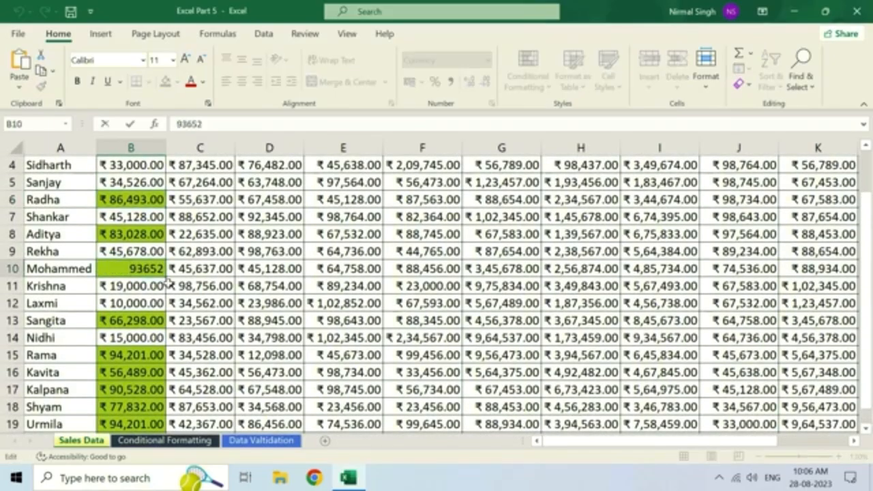
{"action": "key", "text": "Delete"}
{"action": "key", "text": "Return"}
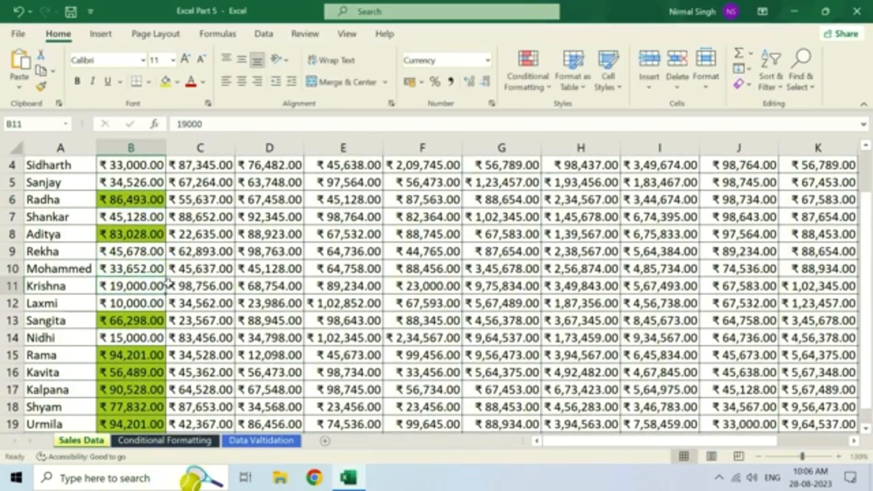
{"action": "left_click", "coordinate": [117, 270]}
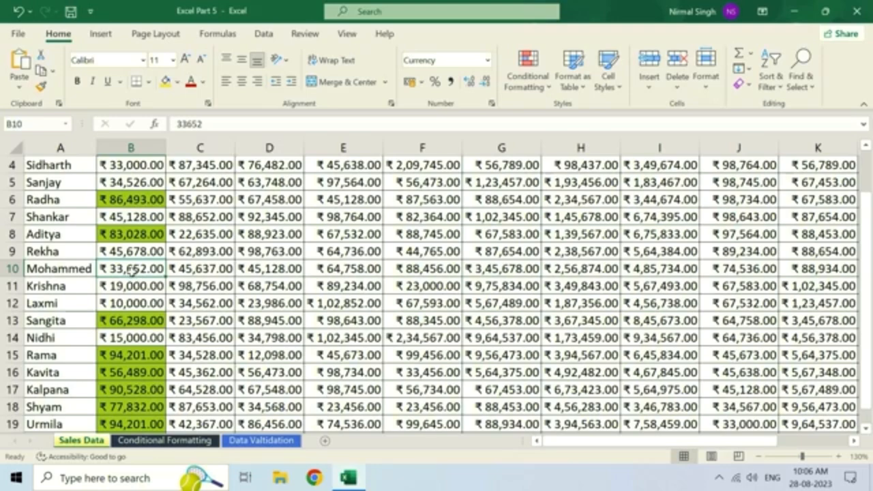
{"action": "scroll", "coordinate": [134, 271], "scroll_direction": "up", "scroll_amount": 1}
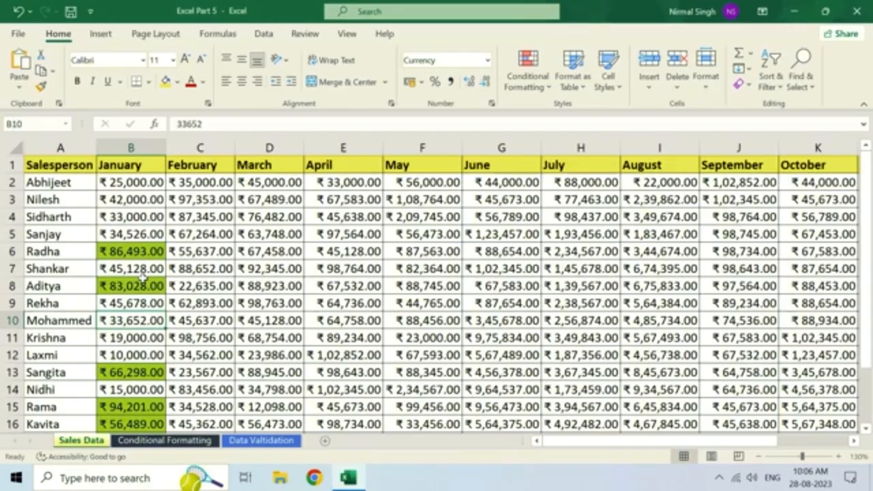
{"action": "scroll", "coordinate": [142, 278], "scroll_direction": "down", "scroll_amount": 1}
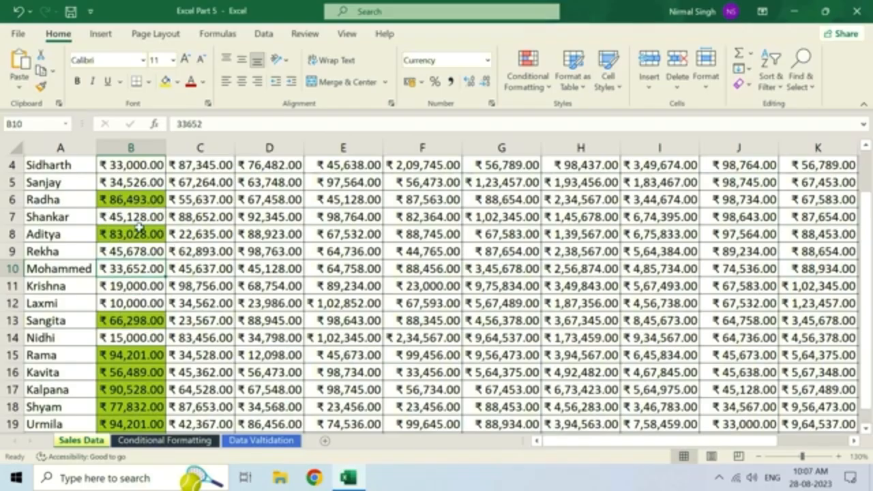
- Undo the edit to cell B10 and the green Greater Than highlighting on the January figures
{"action": "scroll", "coordinate": [140, 227], "scroll_direction": "up", "scroll_amount": 1}
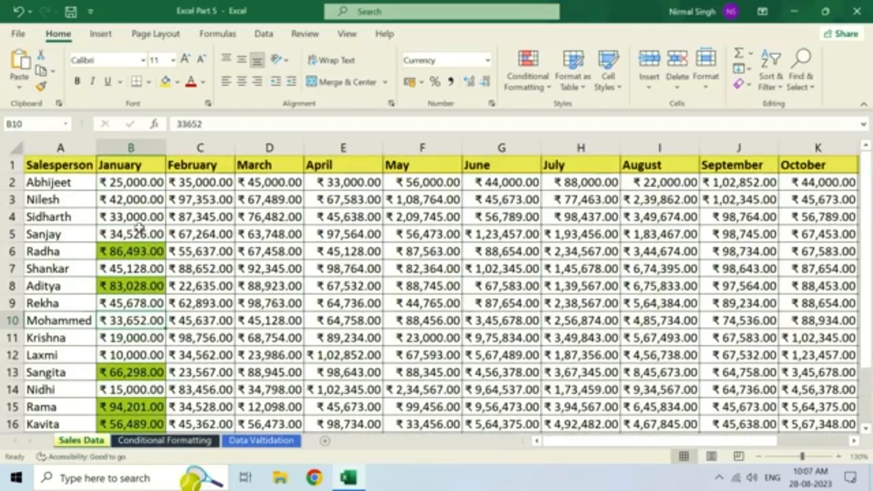
{"action": "key", "text": "ctrl+z"}
{"action": "key", "text": "ctrl+z"}
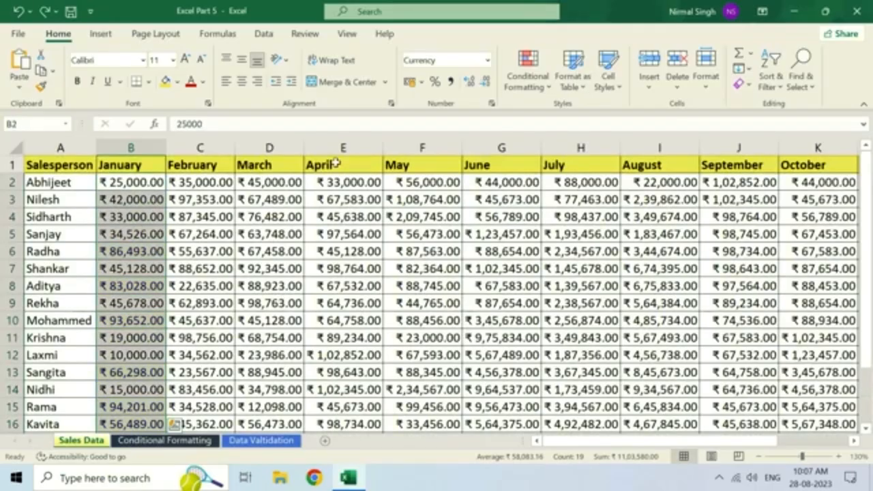
- Try a Less Than highlight rule with a threshold of ₹ 20000 on the January figures, then cancel it
{"action": "left_click", "coordinate": [528, 82]}
{"action": "mouse_move", "coordinate": [580, 115]}
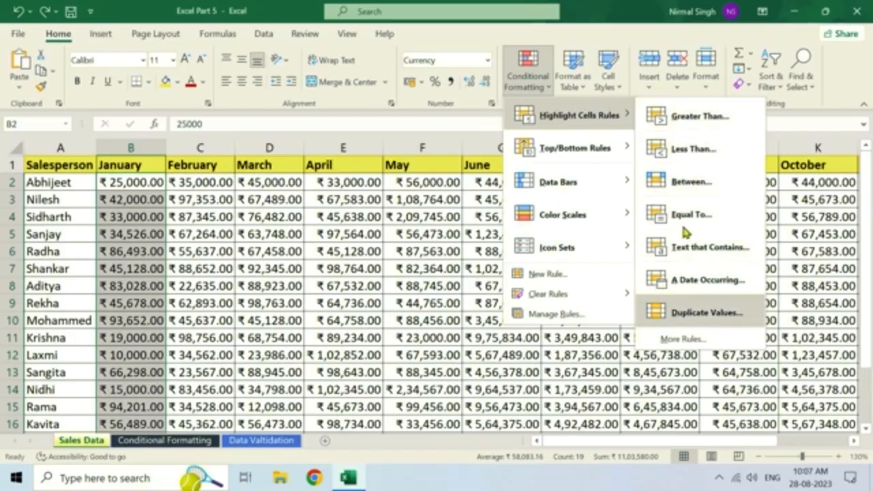
{"action": "left_click", "coordinate": [692, 146]}
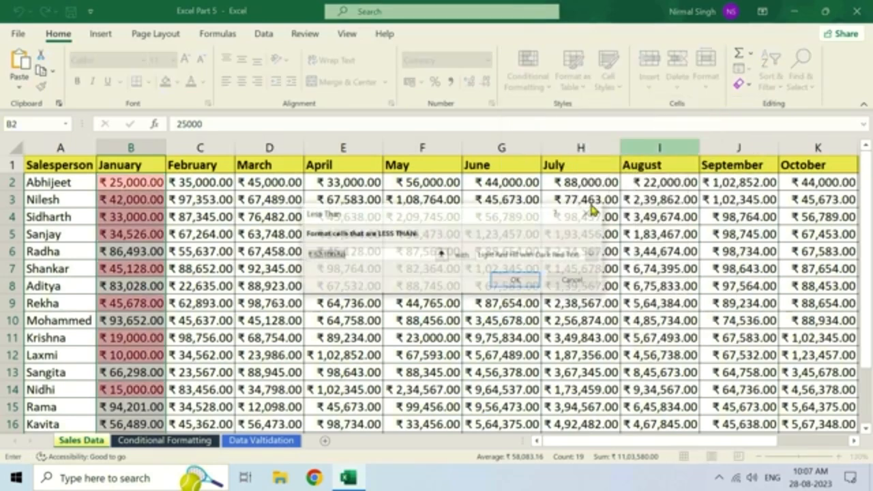
{"action": "left_click", "coordinate": [379, 254]}
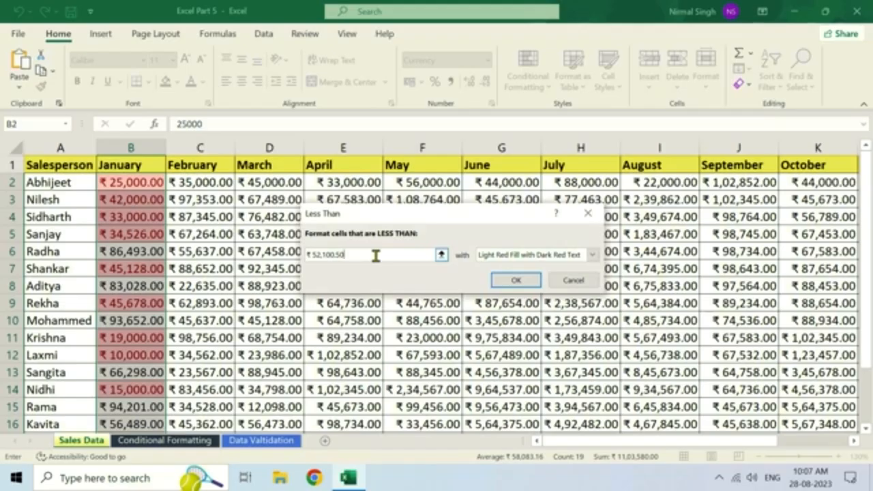
{"action": "key", "text": "BackSpace"}
{"action": "key", "text": "BackSpace"}
{"action": "key", "text": "BackSpace"}
{"action": "key", "text": "BackSpace"}
{"action": "key", "text": "BackSpace"}
{"action": "key", "text": "BackSpace"}
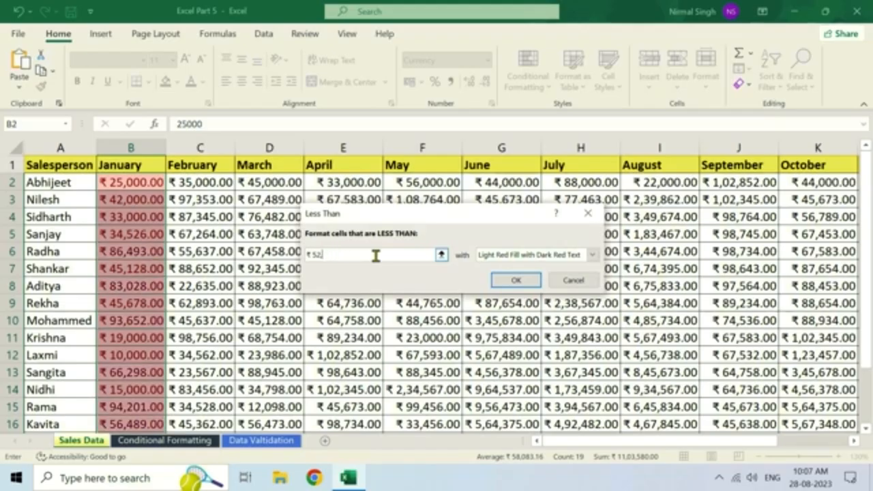
{"action": "type", "text": "2000"}
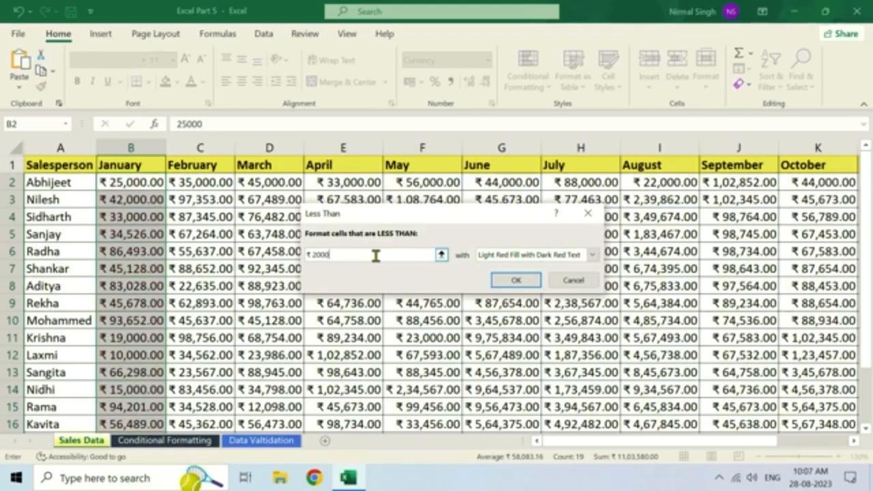
{"action": "type", "text": "0"}
{"action": "scroll", "coordinate": [116, 273], "scroll_direction": "down", "scroll_amount": 2}
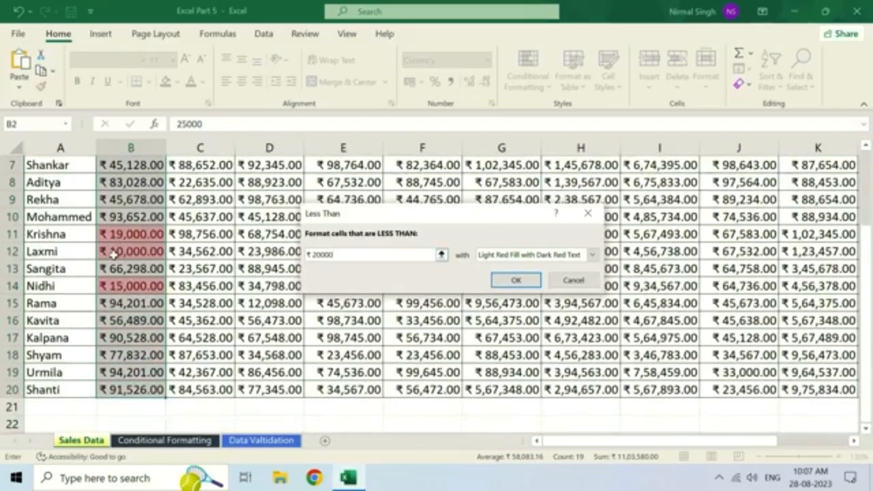
{"action": "left_click", "coordinate": [573, 280]}
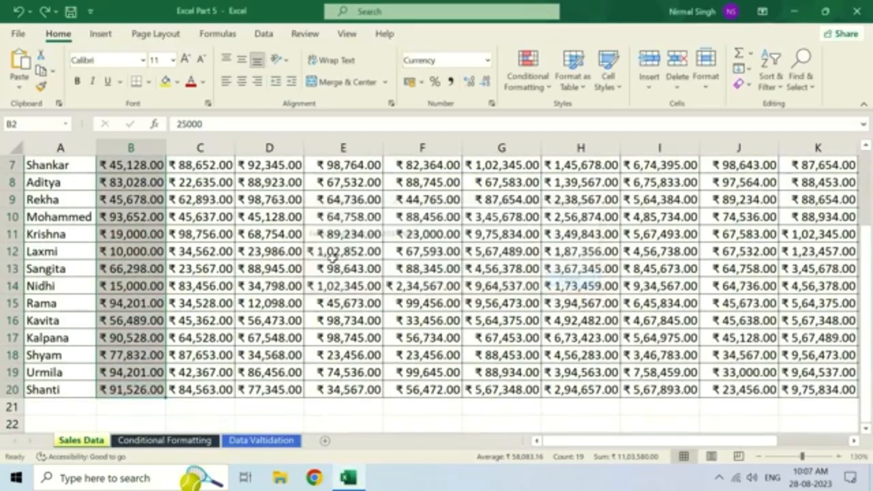
- Start a Between highlight rule on the January figures with the first limit set to ₹ 20000
{"action": "scroll", "coordinate": [332, 258], "scroll_direction": "up", "scroll_amount": 2}
{"action": "left_click", "coordinate": [528, 81]}
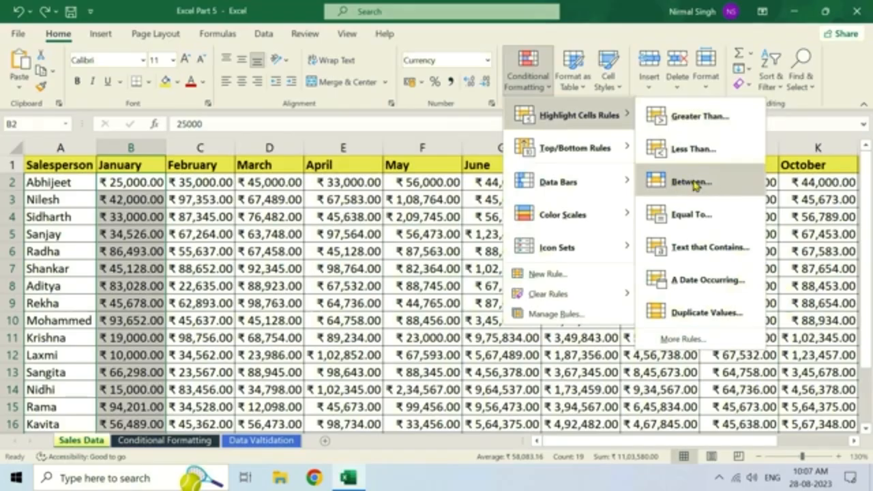
{"action": "left_click", "coordinate": [692, 181]}
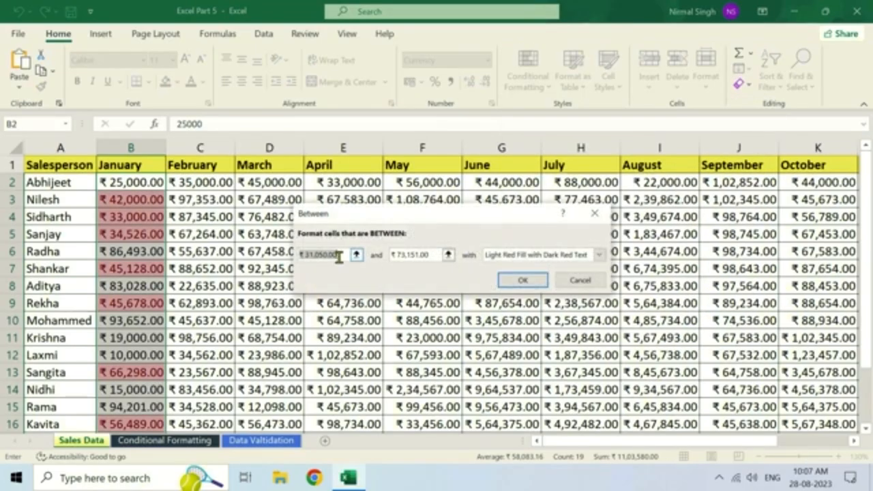
{"action": "left_click", "coordinate": [339, 256]}
{"action": "key", "text": "BackSpace"}
{"action": "key", "text": "BackSpace"}
{"action": "key", "text": "BackSpace"}
{"action": "key", "text": "BackSpace"}
{"action": "key", "text": "BackSpace"}
{"action": "key", "text": "BackSpace"}
{"action": "key", "text": "BackSpace"}
{"action": "key", "text": "BackSpace"}
{"action": "key", "text": "BackSpace"}
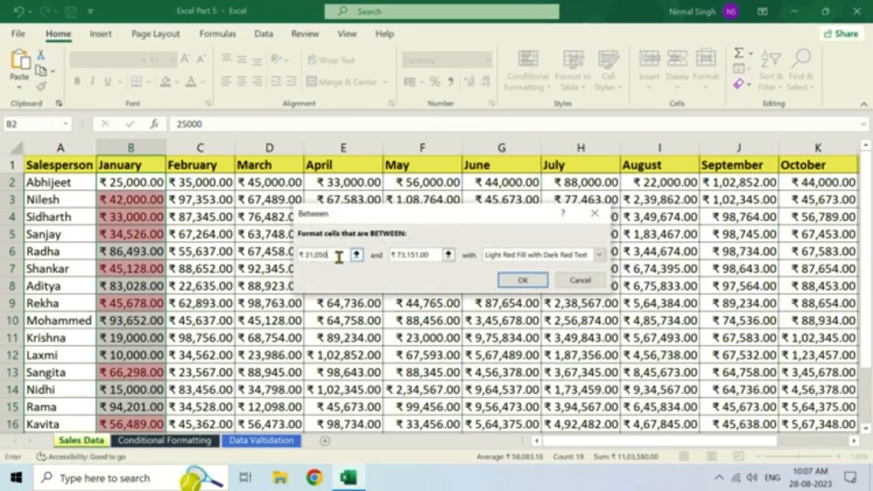
{"action": "type", "text": "20000"}
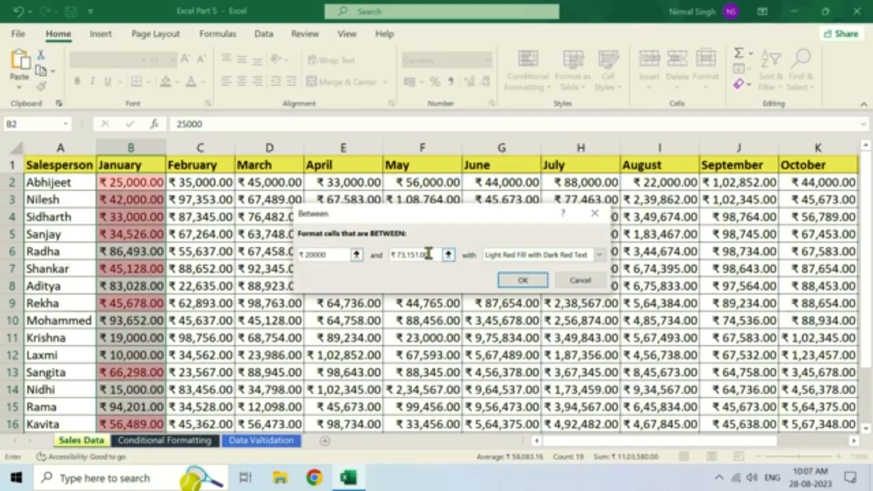
- Try ₹ 10000 as the Between rule's second limit and discard the rule
{"action": "key", "text": "BackSpace"}
{"action": "key", "text": "BackSpace"}
{"action": "key", "text": "BackSpace"}
{"action": "key", "text": "BackSpace"}
{"action": "key", "text": "BackSpace"}
{"action": "key", "text": "BackSpace"}
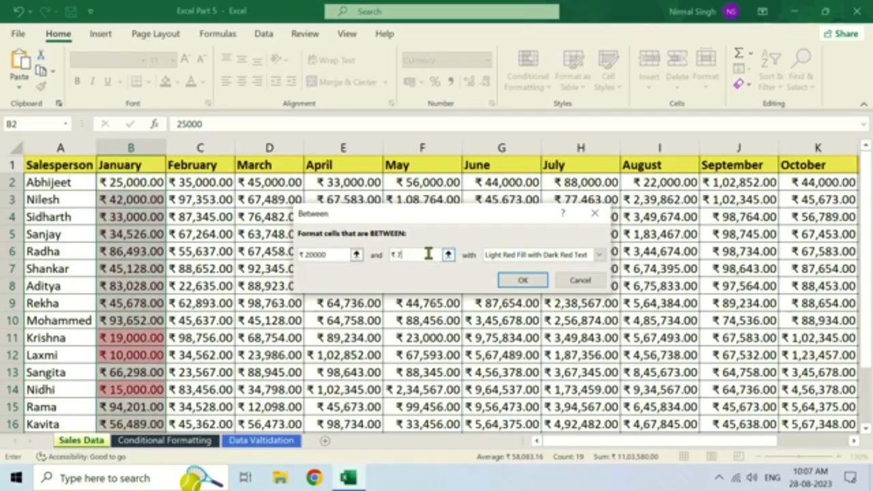
{"action": "type", "text": "10000"}
{"action": "left_click", "coordinate": [580, 281]}
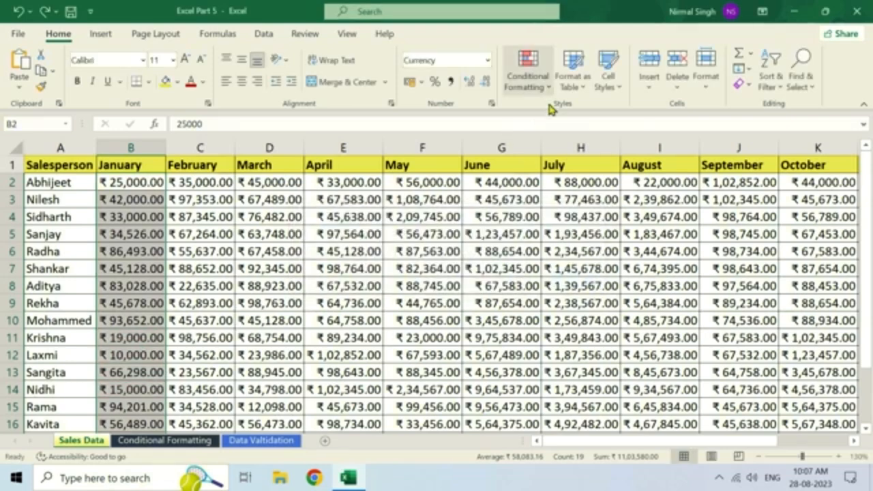
- Try an Equal To highlight rule for ₹ 45128 on the January figures and cancel it
{"action": "left_click", "coordinate": [527, 75]}
{"action": "mouse_move", "coordinate": [624, 114]}
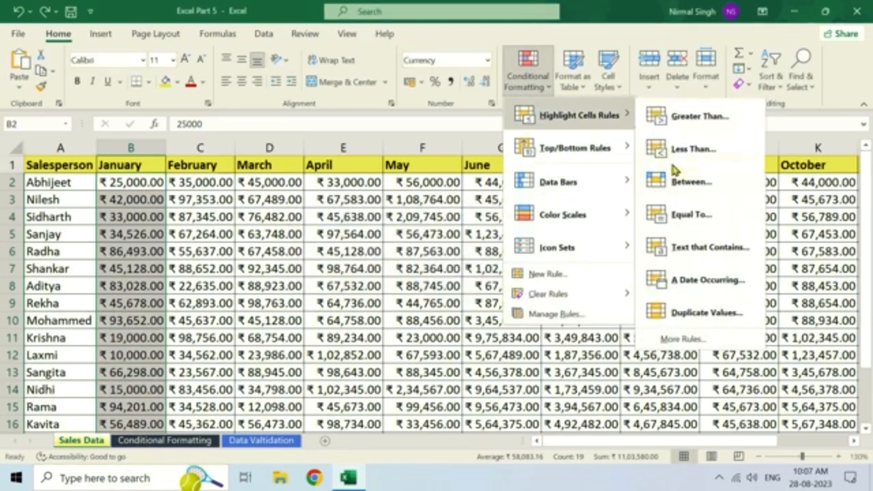
{"action": "left_click", "coordinate": [691, 216]}
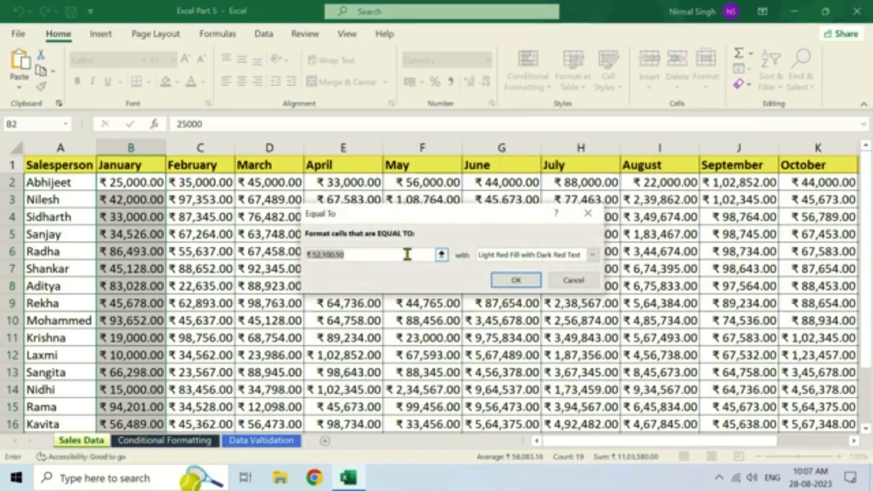
{"action": "left_click", "coordinate": [407, 254]}
{"action": "key", "text": "BackSpace"}
{"action": "key", "text": "BackSpace"}
{"action": "key", "text": "BackSpace"}
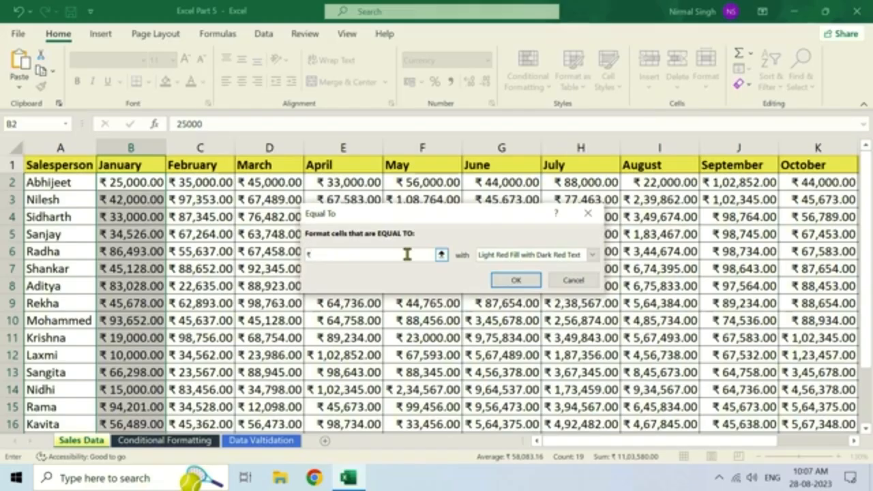
{"action": "type", "text": "45128"}
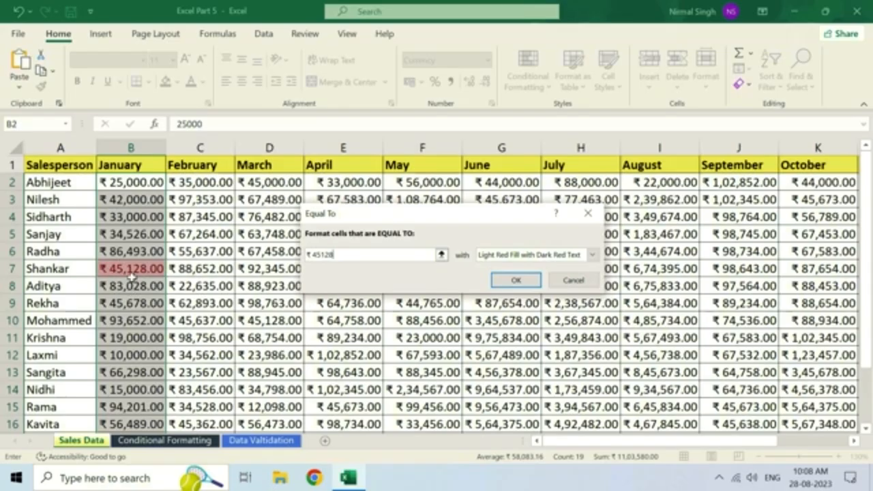
{"action": "left_click", "coordinate": [565, 280]}
- Try a Text that Contains rule for the text 2 on the January figures and cancel it
{"action": "left_click", "coordinate": [523, 83]}
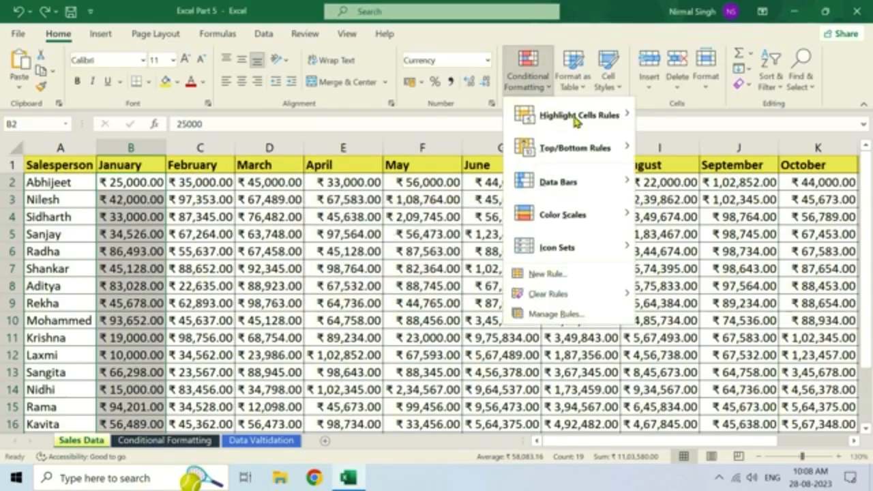
{"action": "mouse_move", "coordinate": [580, 115]}
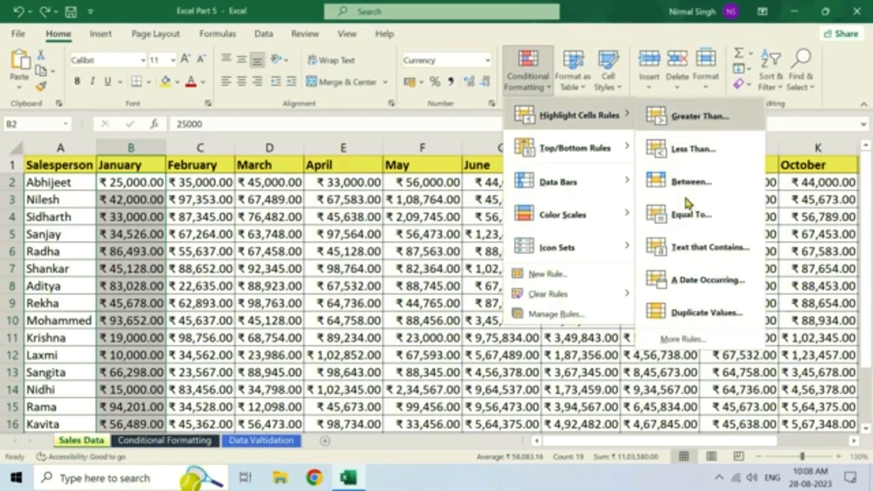
{"action": "left_click", "coordinate": [707, 247]}
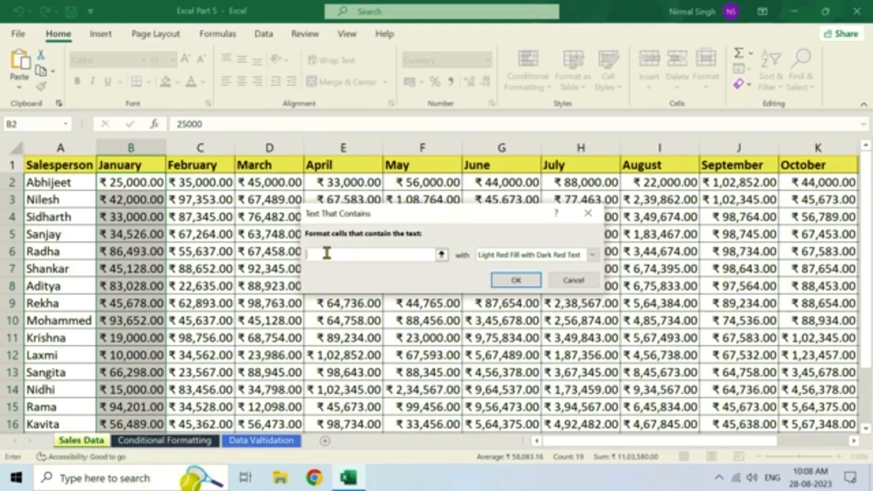
{"action": "type", "text": "2"}
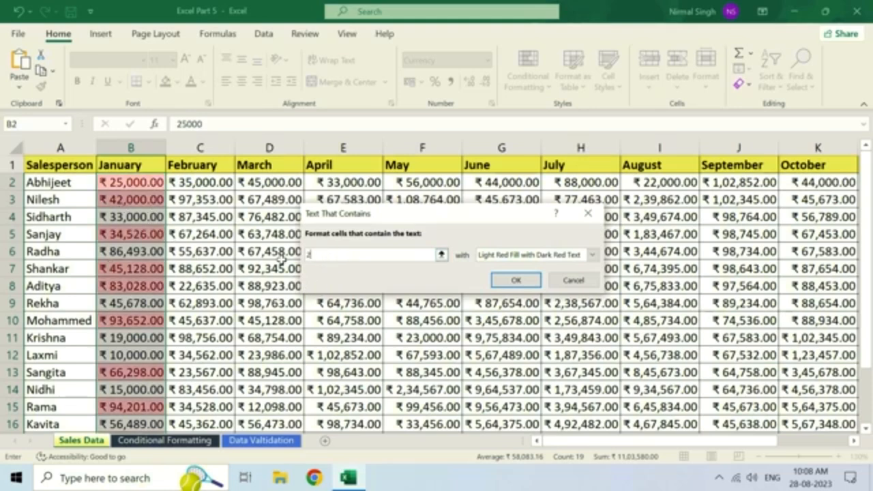
{"action": "left_click", "coordinate": [562, 284]}
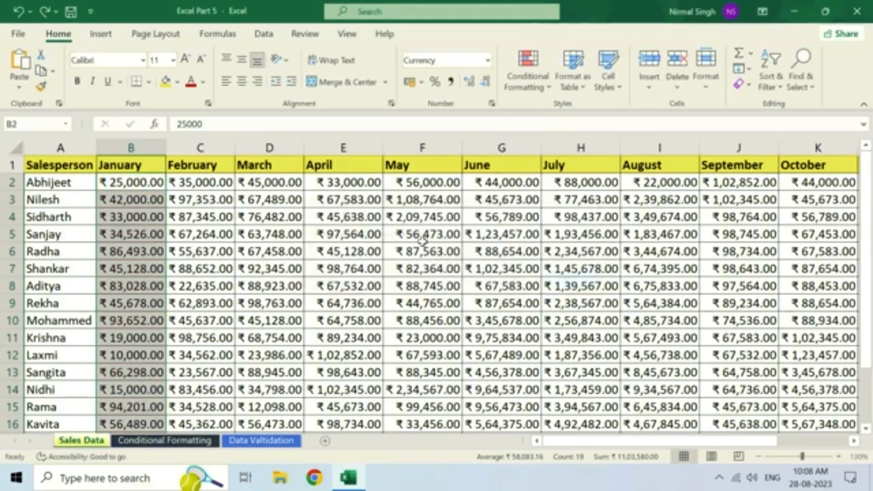
- Review the periods offered by the A Date Occurring rule, choose Yesterday and cancel the rule
{"action": "left_click", "coordinate": [532, 81]}
{"action": "mouse_move", "coordinate": [667, 116]}
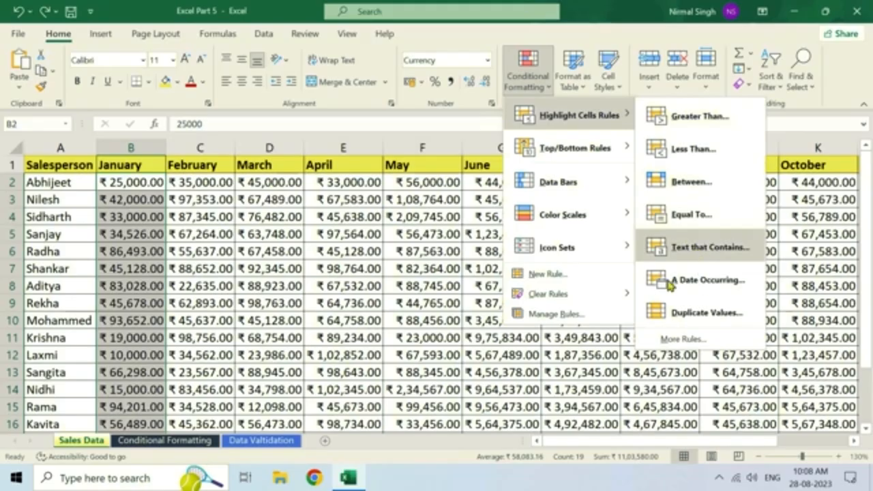
{"action": "left_click", "coordinate": [707, 281]}
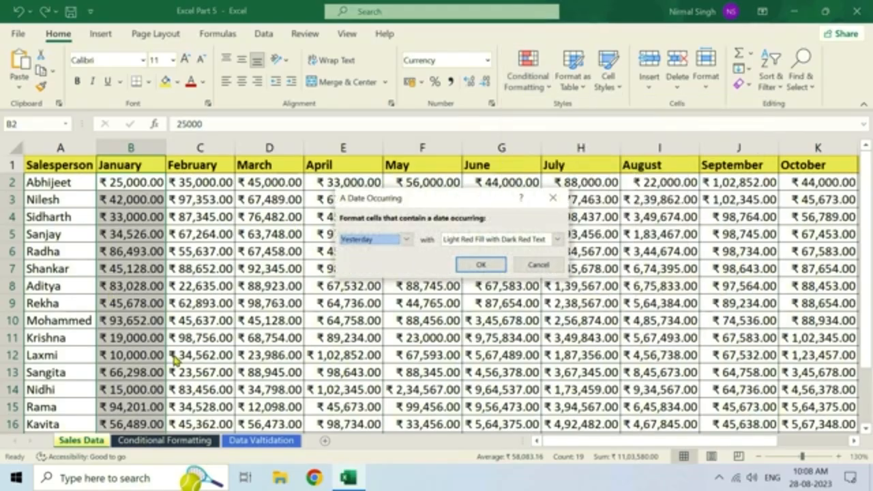
{"action": "left_click", "coordinate": [406, 241]}
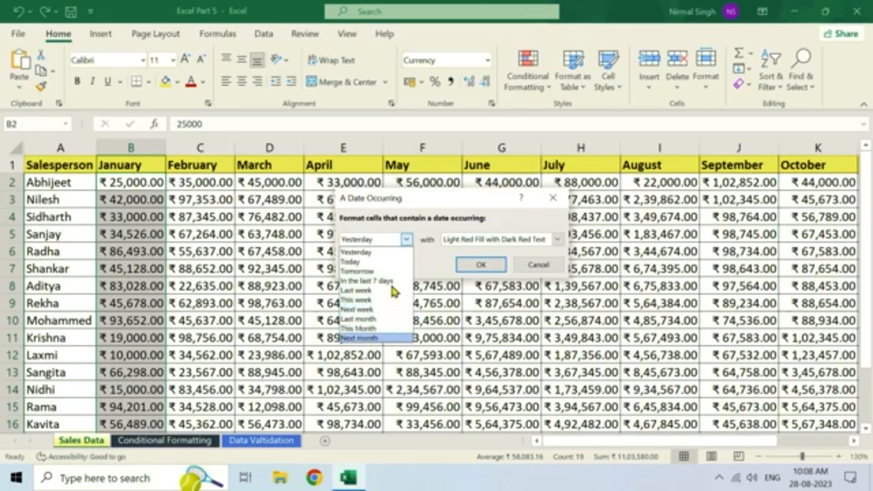
{"action": "left_click", "coordinate": [387, 252]}
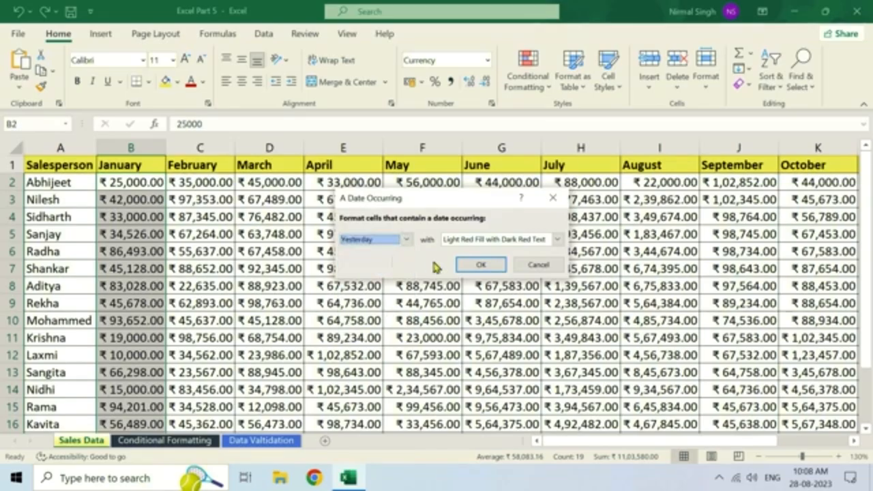
{"action": "left_click", "coordinate": [537, 266]}
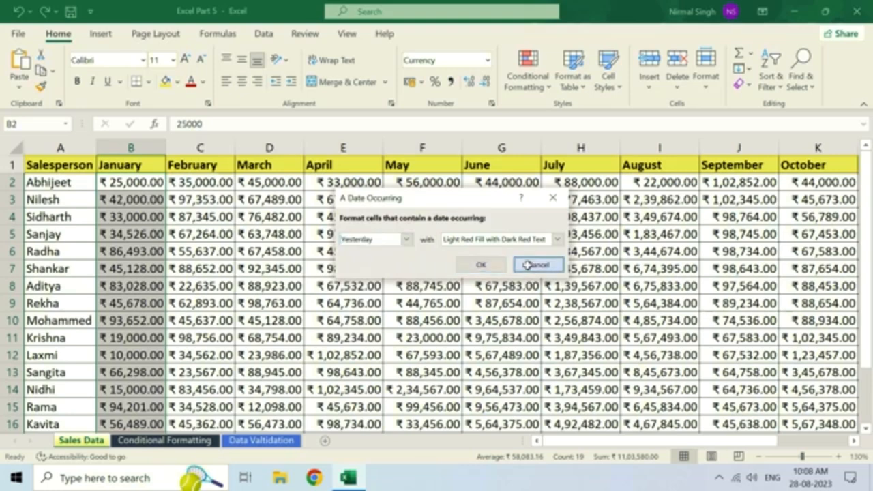
- Open the Duplicate Values highlight rule for the January figures
{"action": "left_click", "coordinate": [529, 81]}
{"action": "mouse_move", "coordinate": [608, 114]}
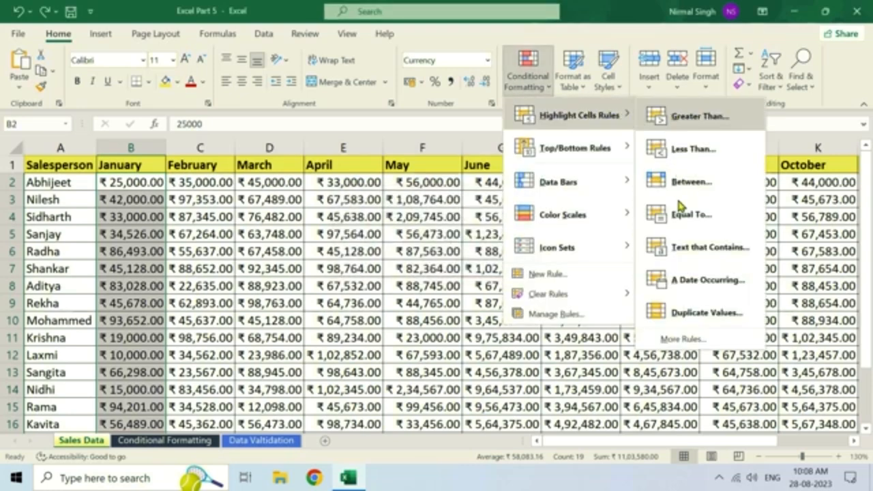
{"action": "left_click", "coordinate": [710, 315]}
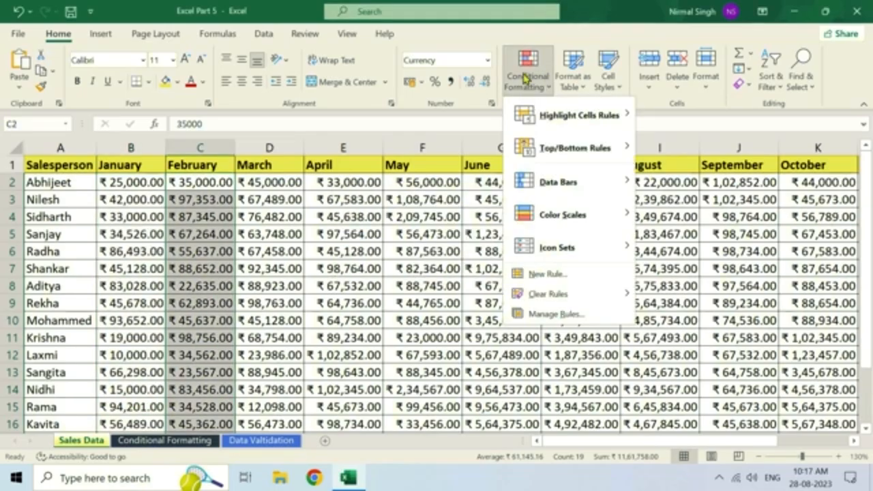
{"action": "mouse_move", "coordinate": [587, 155]}
{"action": "scroll", "coordinate": [208, 219], "scroll_direction": "down", "scroll_amount": 3}
{"action": "scroll", "coordinate": [205, 212], "scroll_direction": "up", "scroll_amount": 3}
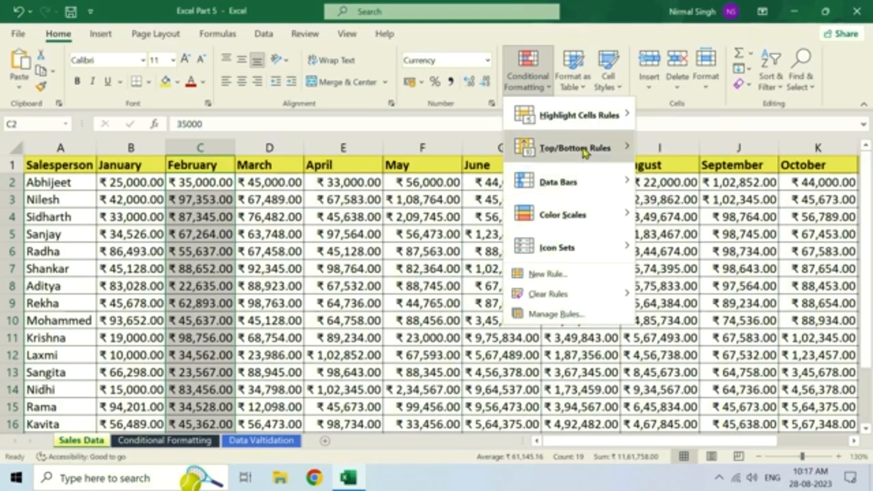
{"action": "mouse_move", "coordinate": [587, 151]}
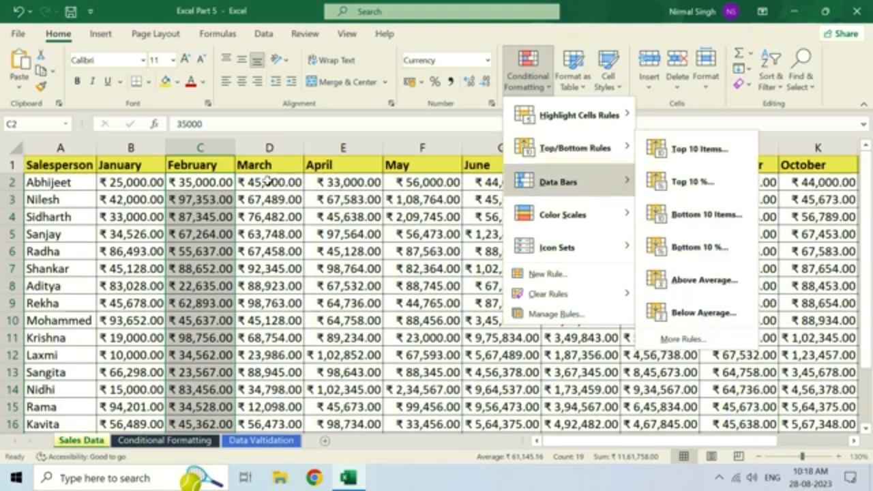
- Select all the February figures and start a Top 10 Items rule on them
{"action": "left_click", "coordinate": [213, 181]}
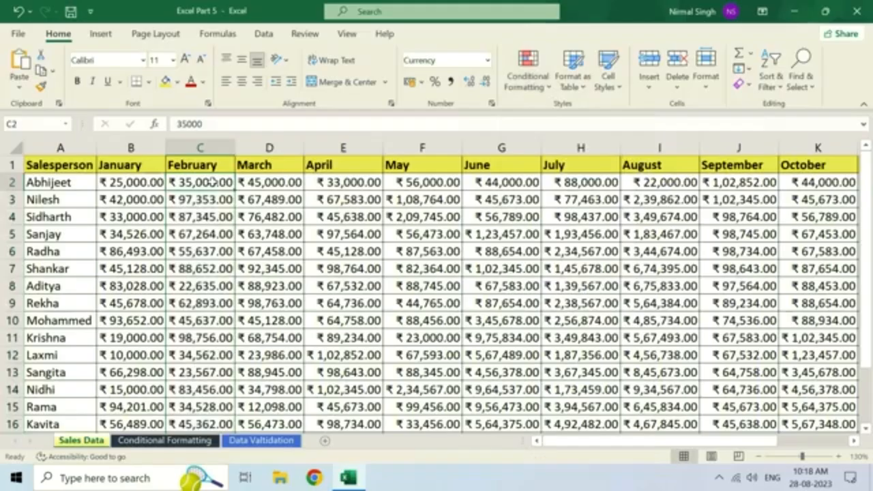
{"action": "key", "text": "ctrl+shift+Down"}
{"action": "scroll", "coordinate": [212, 182], "scroll_direction": "up", "scroll_amount": 2}
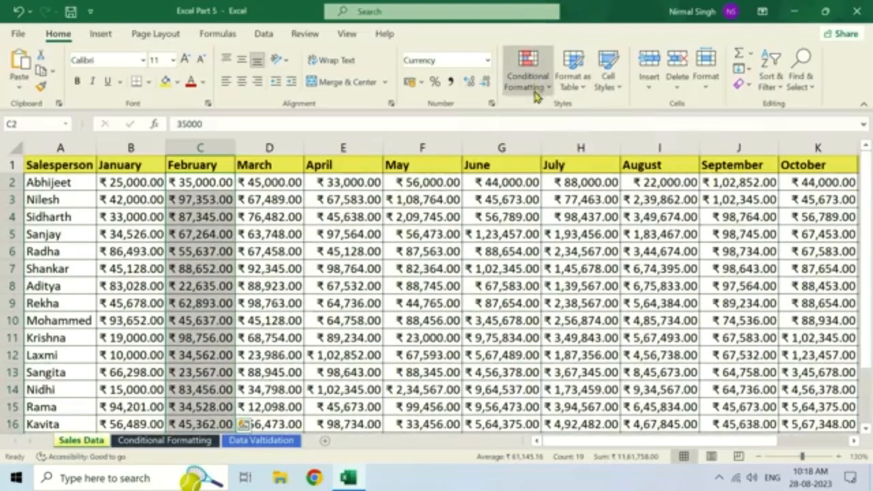
{"action": "left_click", "coordinate": [536, 96]}
{"action": "mouse_move", "coordinate": [628, 149]}
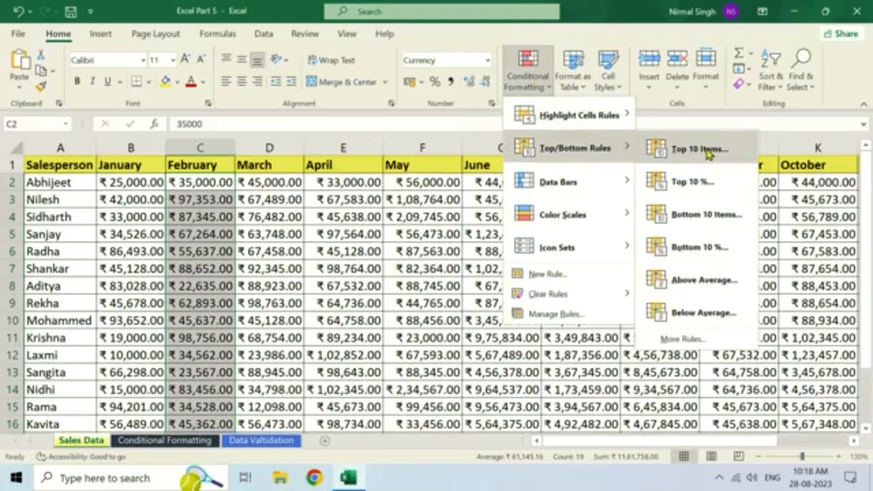
{"action": "left_click", "coordinate": [702, 150]}
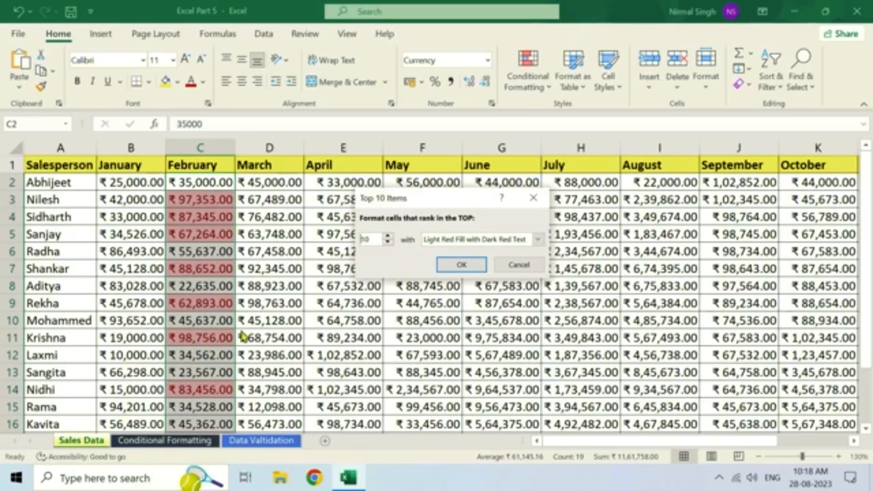
- Try the Top 10 Items rule with 9 items and Yellow Fill with Dark Yellow Text, and cancel it
{"action": "left_click", "coordinate": [388, 236]}
{"action": "left_click", "coordinate": [388, 237]}
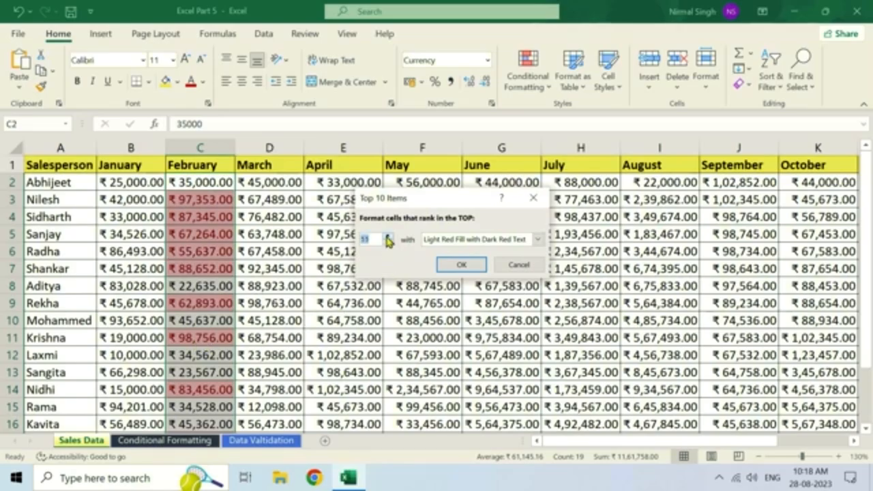
{"action": "left_click", "coordinate": [388, 237]}
{"action": "left_click", "coordinate": [387, 243]}
{"action": "left_click", "coordinate": [388, 243]}
{"action": "left_click", "coordinate": [388, 243]}
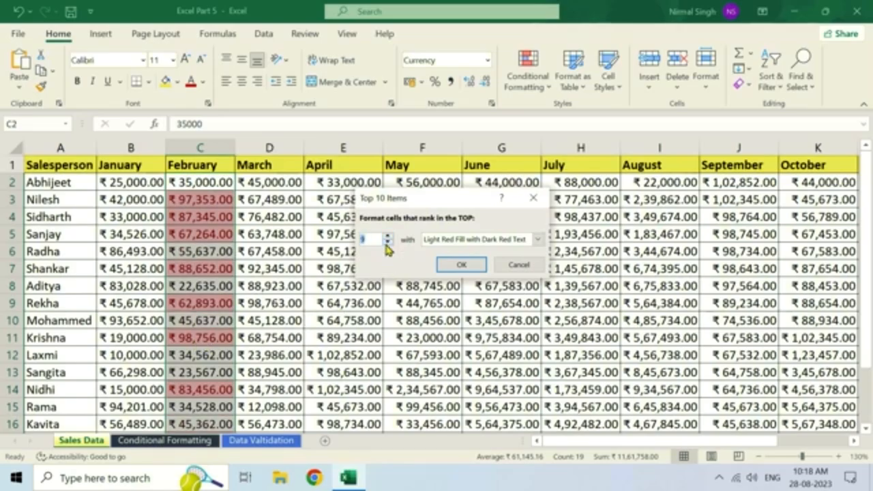
{"action": "left_click", "coordinate": [387, 243]}
{"action": "left_click", "coordinate": [457, 240]}
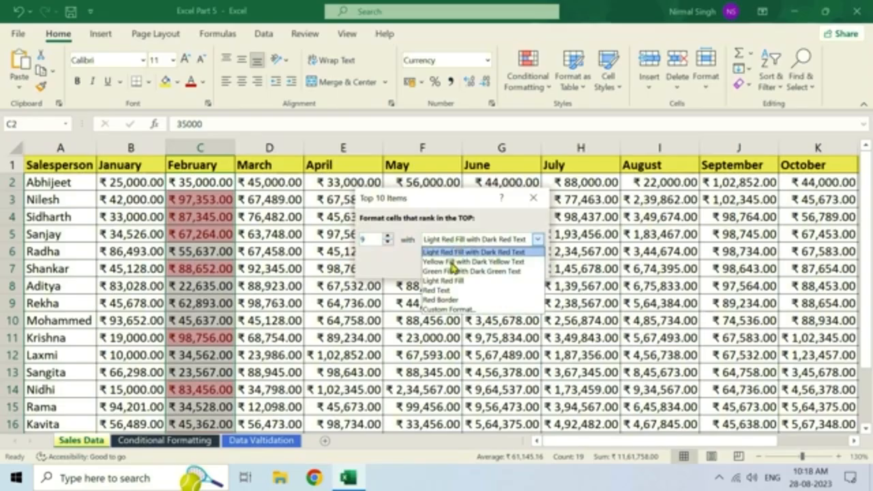
{"action": "left_click", "coordinate": [455, 262]}
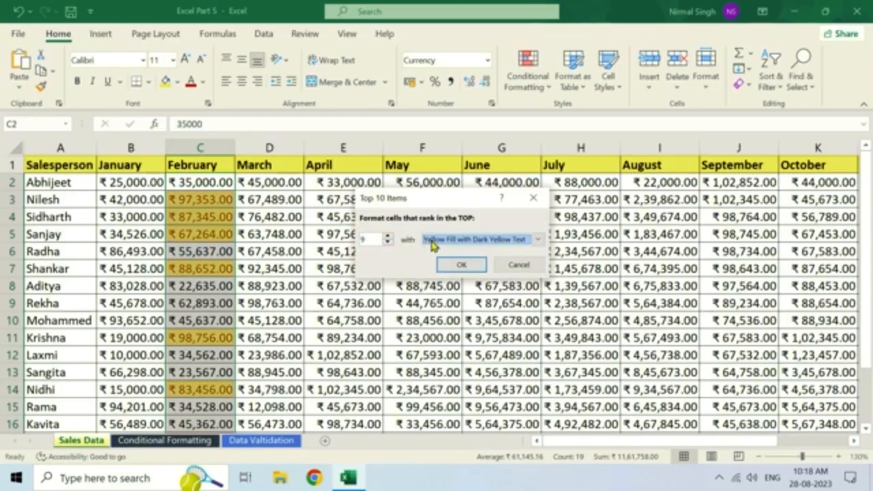
{"action": "left_click", "coordinate": [509, 264]}
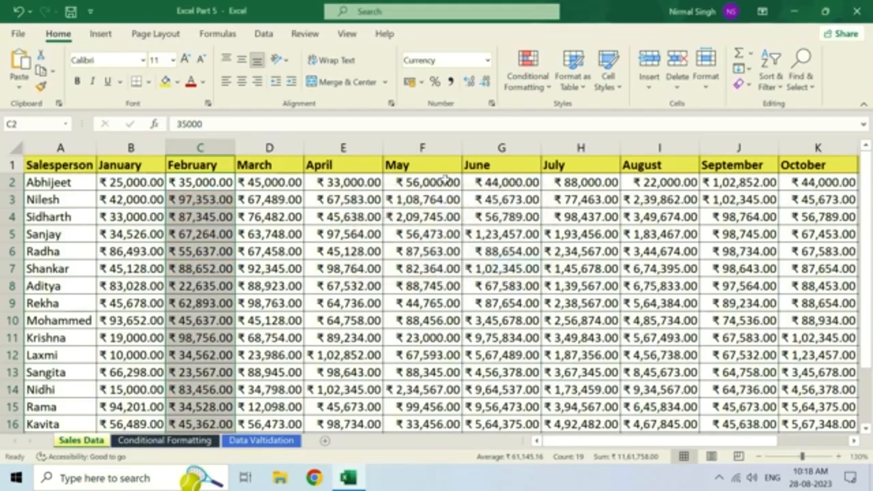
- Preview a Top 10% rule with Light Red Fill with Dark Red Text on the February figures and cancel it
{"action": "left_click", "coordinate": [527, 79]}
{"action": "mouse_move", "coordinate": [539, 148]}
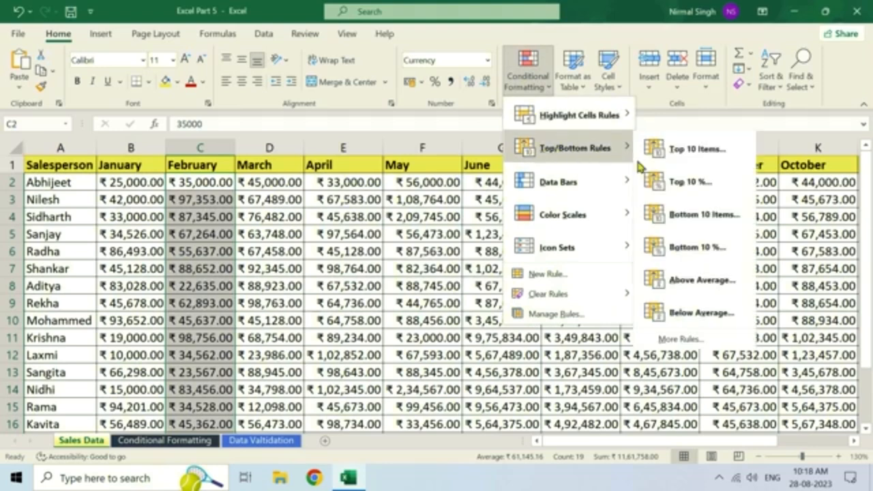
{"action": "left_click", "coordinate": [703, 193]}
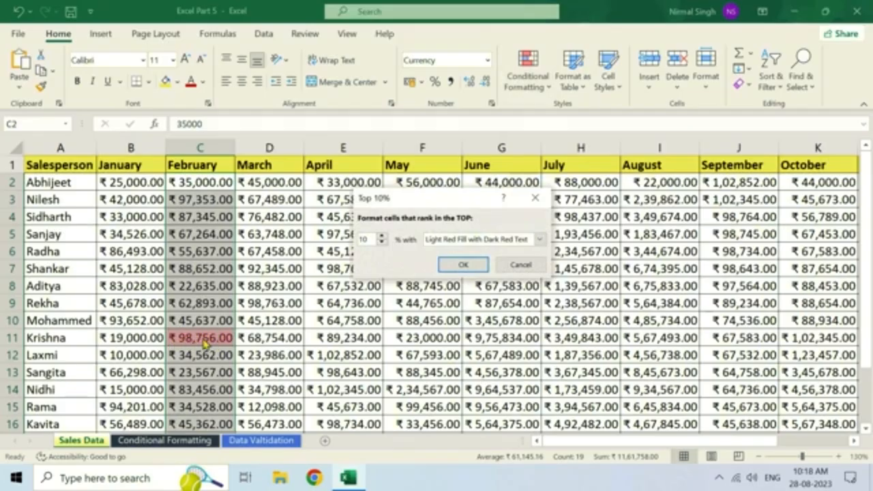
{"action": "left_click", "coordinate": [519, 265]}
- Preview a Bottom 10 Items rule with Light Red Fill with Dark Red Text on the February figures and cancel it
{"action": "left_click", "coordinate": [529, 89]}
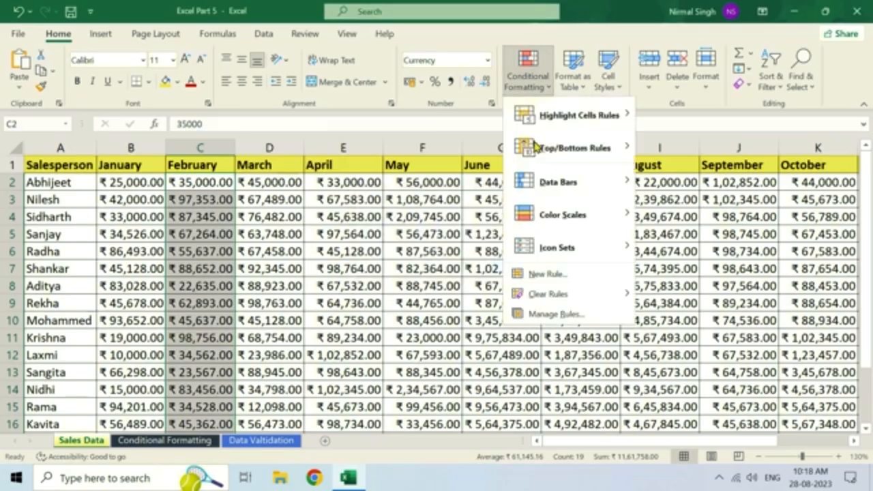
{"action": "mouse_move", "coordinate": [540, 148]}
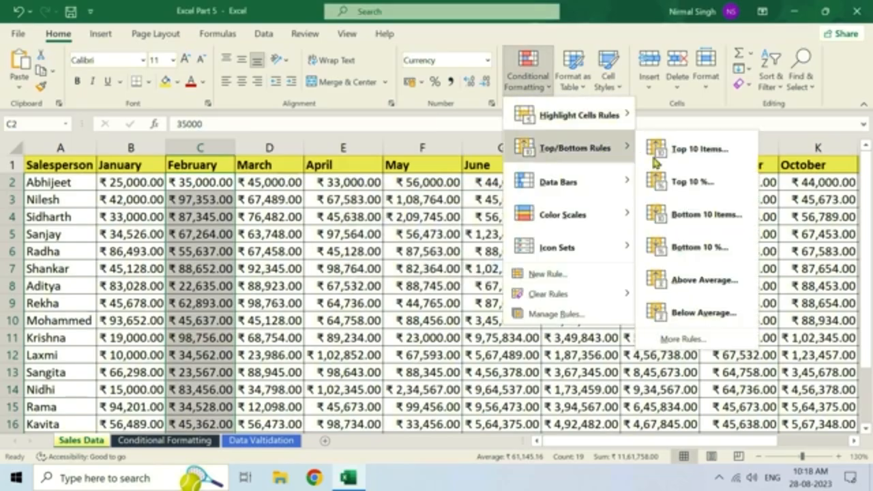
{"action": "left_click", "coordinate": [709, 215]}
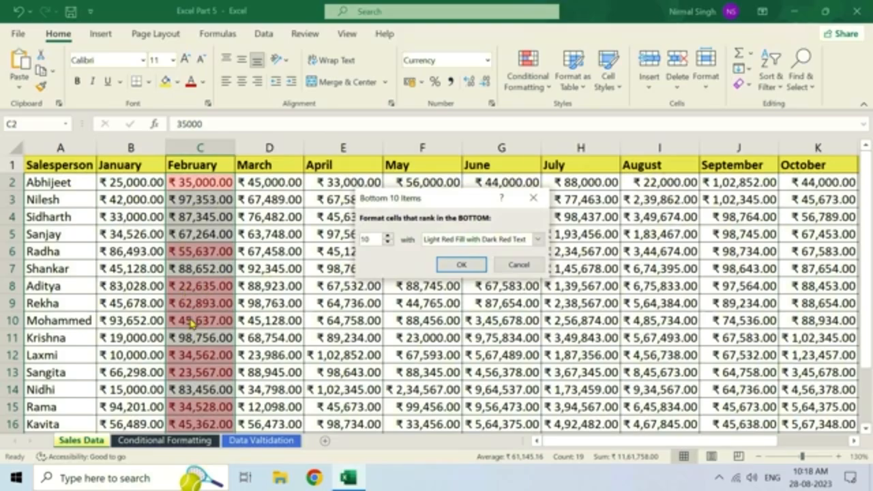
{"action": "left_click", "coordinate": [513, 268]}
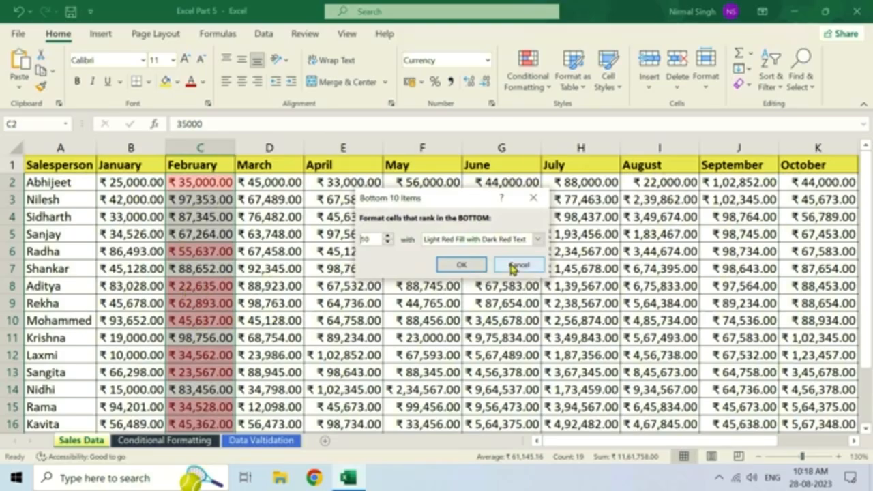
- Preview a Bottom 10% rule with Light Red Fill with Dark Red Text on the February figures and cancel it
{"action": "left_click", "coordinate": [536, 80]}
{"action": "mouse_move", "coordinate": [570, 158]}
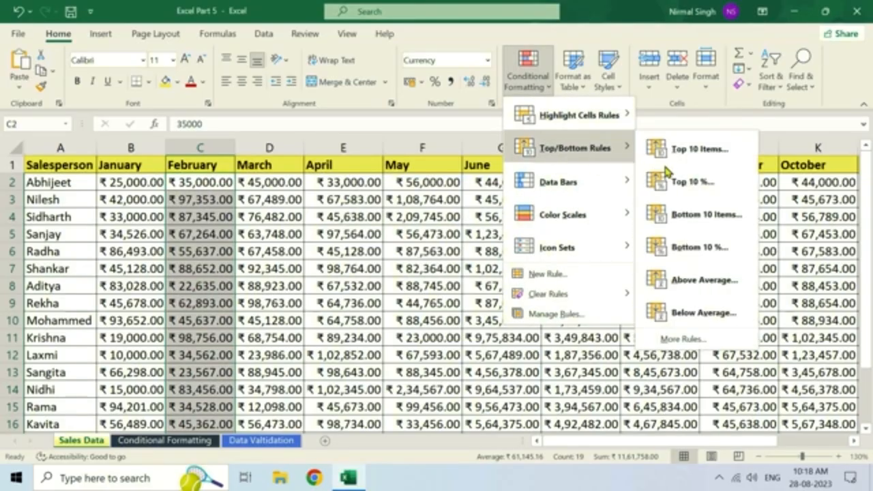
{"action": "left_click", "coordinate": [707, 252]}
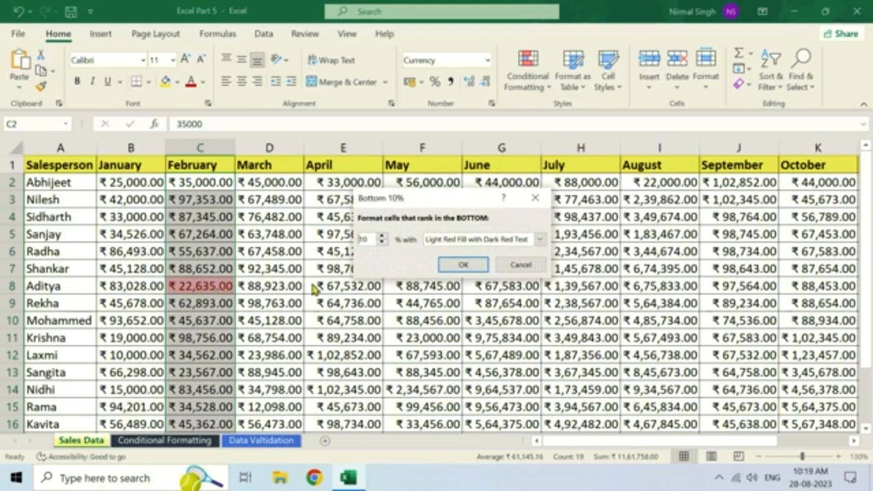
{"action": "left_click", "coordinate": [508, 266]}
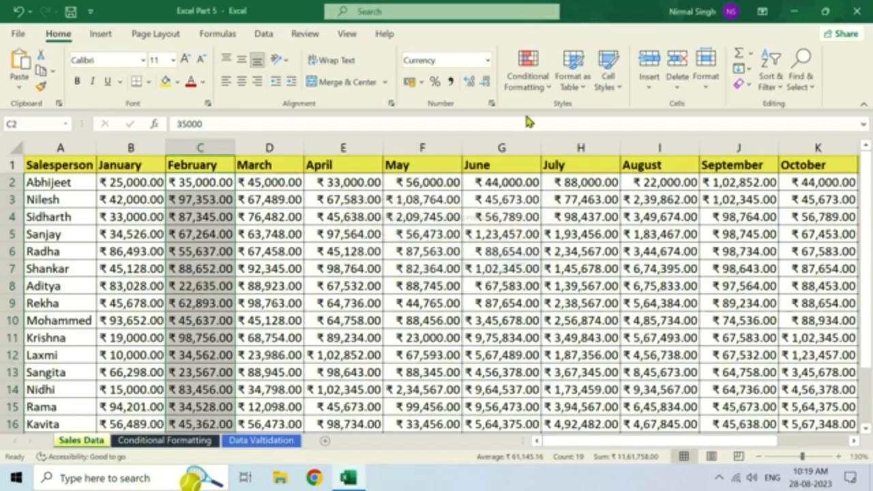
- Preview an Above Average rule with Light Red Fill with Dark Red Text on the February figures and cancel it
{"action": "left_click", "coordinate": [536, 68]}
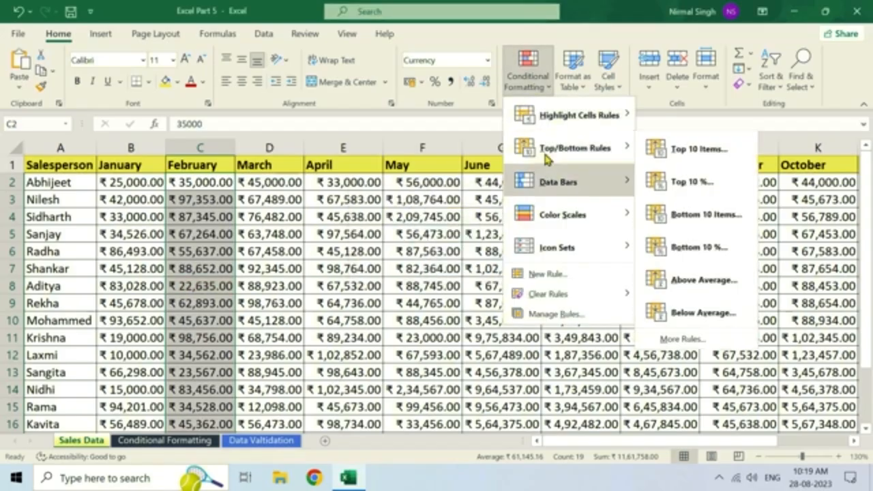
{"action": "mouse_move", "coordinate": [575, 148]}
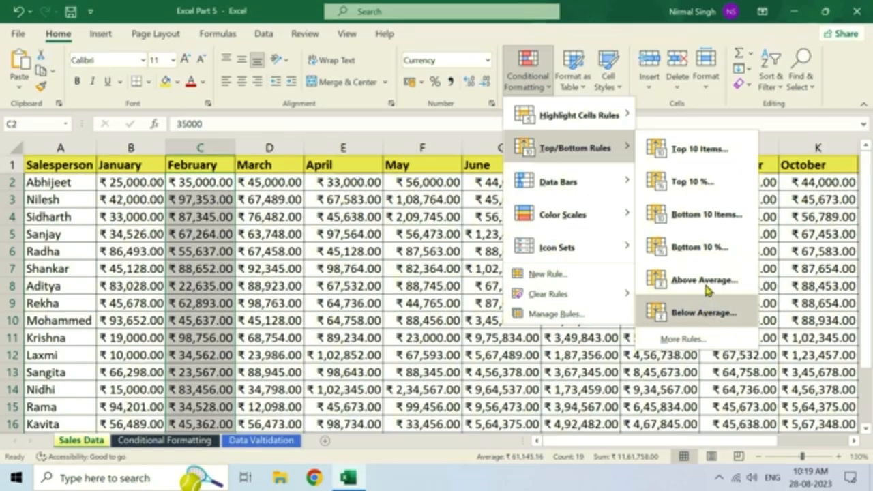
{"action": "left_click", "coordinate": [705, 280]}
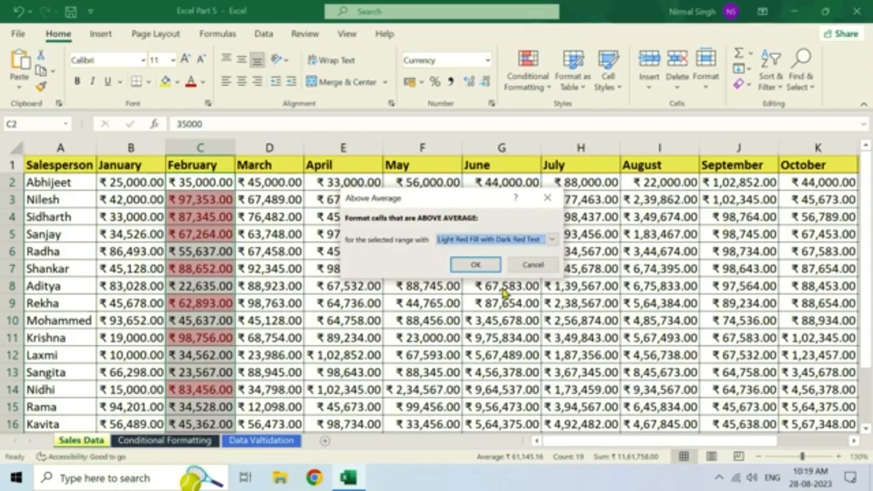
{"action": "left_click", "coordinate": [534, 266]}
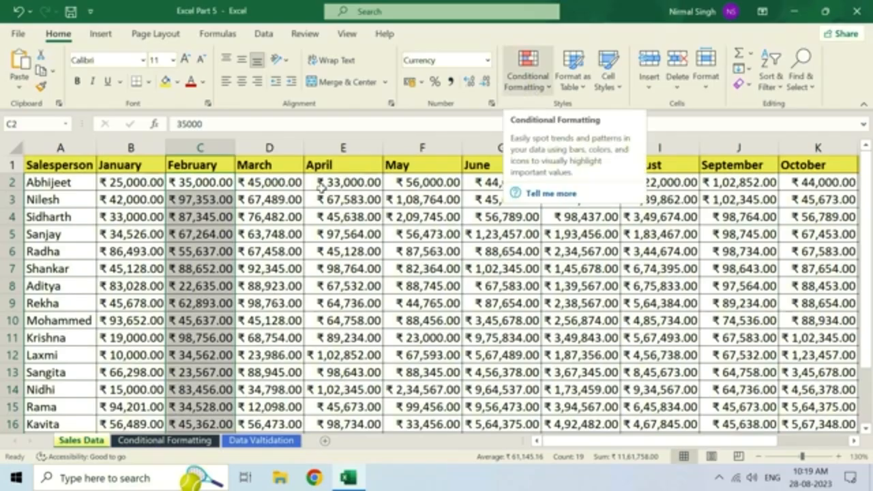
- Apply blue gradient-fill data bars to all the January figures and check them down the column
{"action": "left_click", "coordinate": [195, 181]}
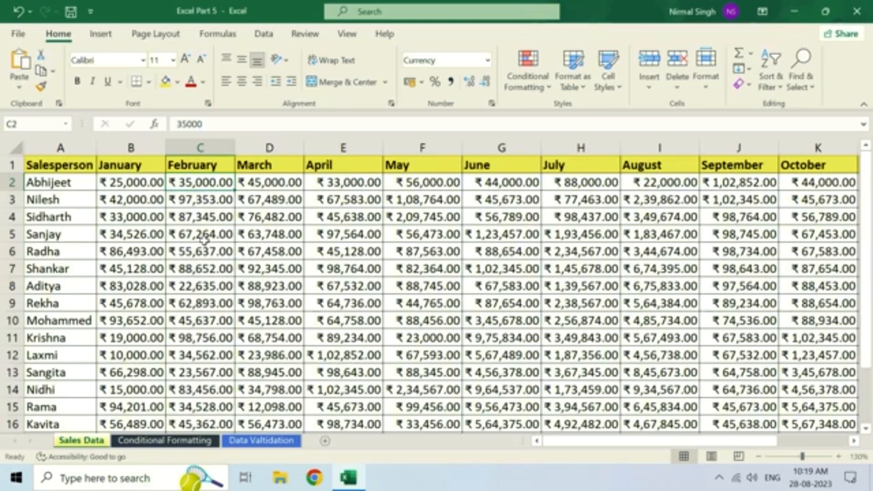
{"action": "left_click", "coordinate": [145, 184]}
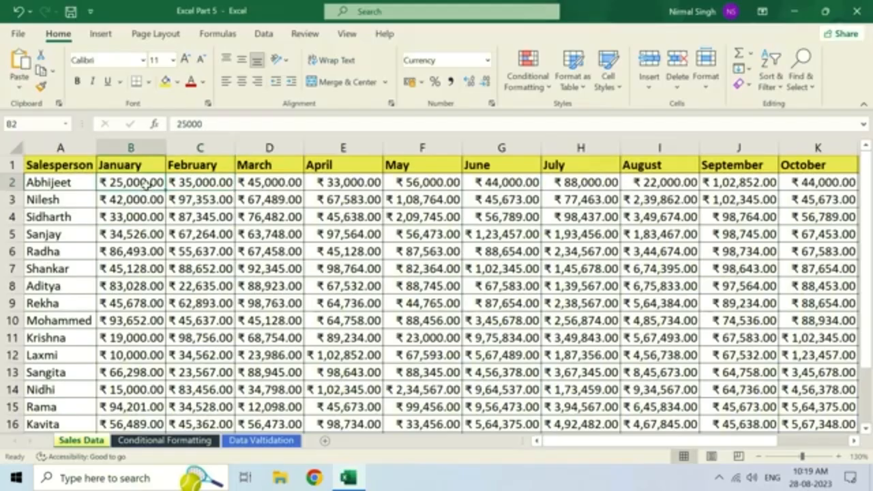
{"action": "left_click_drag", "start_coordinate": [145, 184], "coordinate": [140, 410]}
{"action": "scroll", "coordinate": [499, 178], "scroll_direction": "up", "scroll_amount": 2}
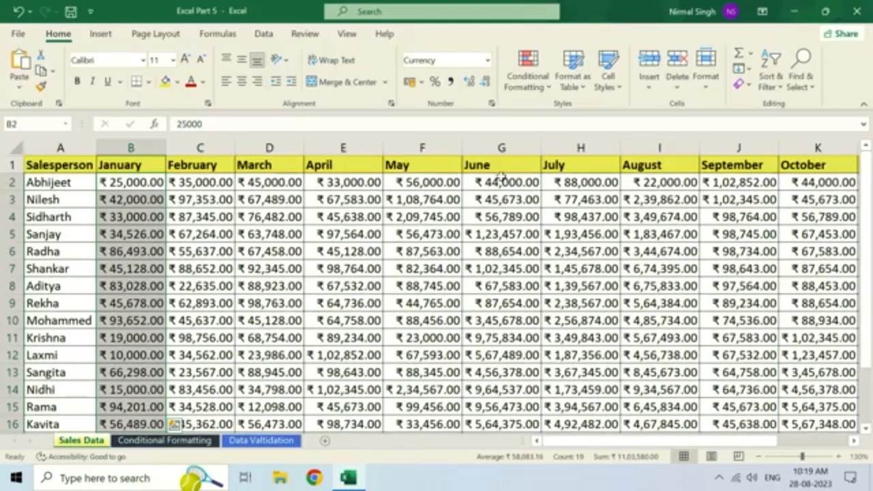
{"action": "left_click", "coordinate": [529, 87]}
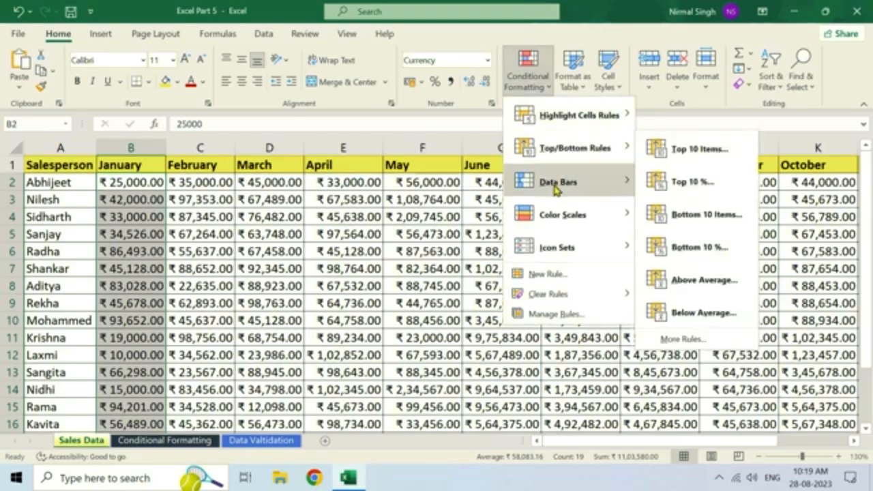
{"action": "mouse_move", "coordinate": [555, 193]}
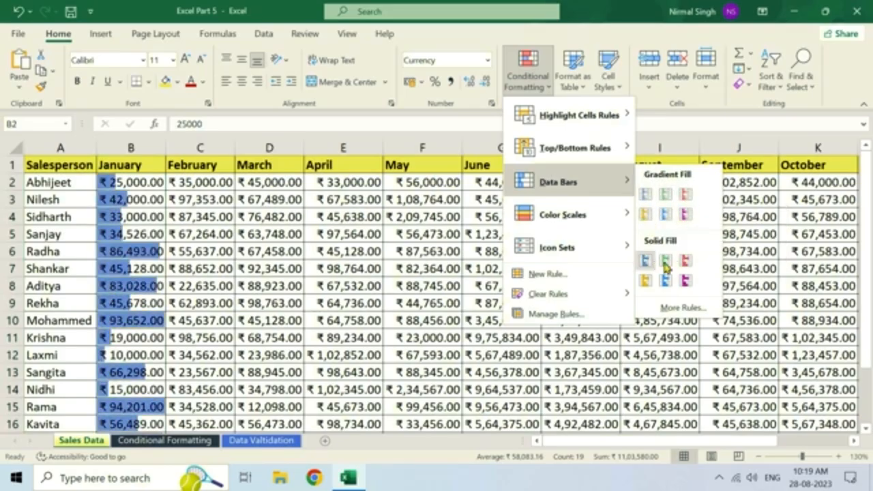
{"action": "left_click", "coordinate": [644, 195]}
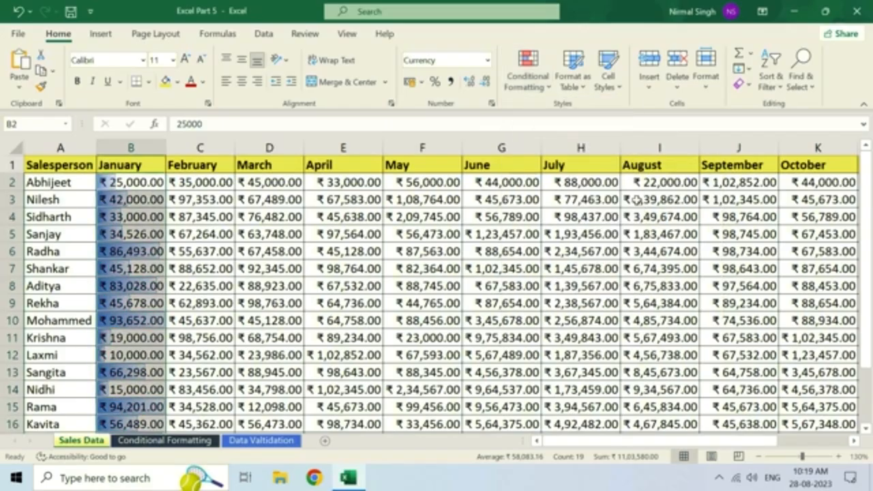
{"action": "left_click", "coordinate": [152, 199]}
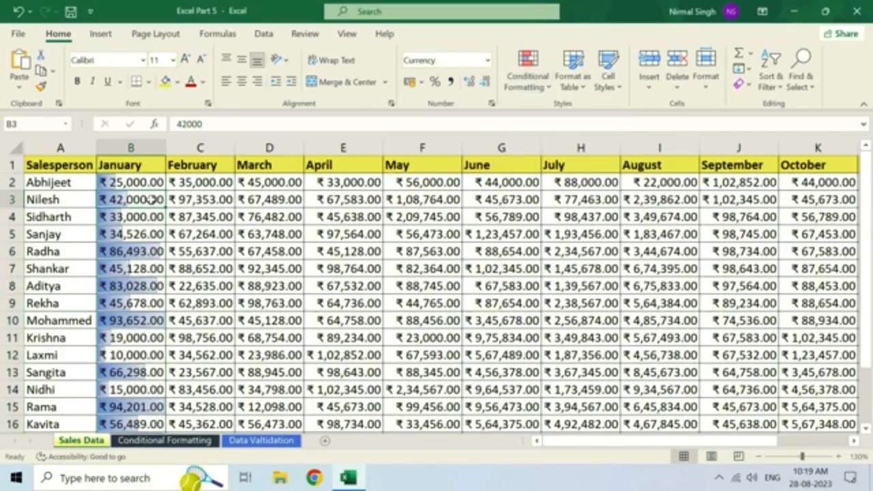
{"action": "scroll", "coordinate": [152, 199], "scroll_direction": "down", "scroll_amount": 2}
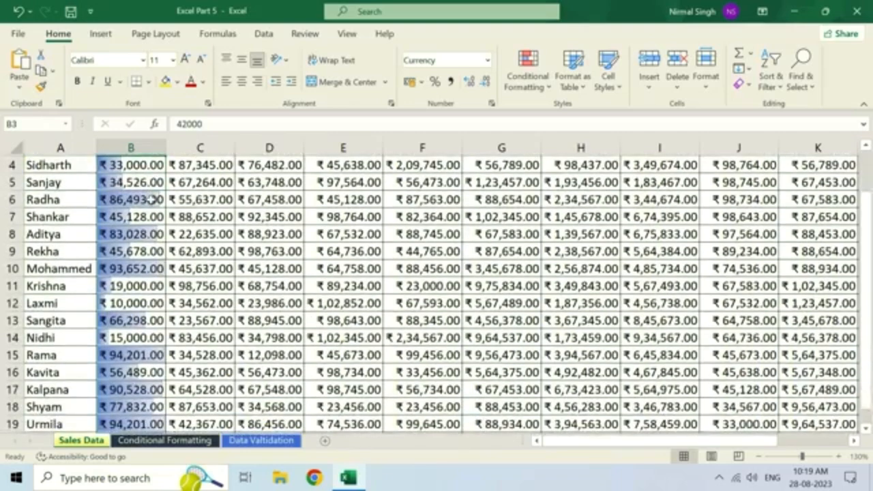
{"action": "scroll", "coordinate": [152, 199], "scroll_direction": "up", "scroll_amount": 2}
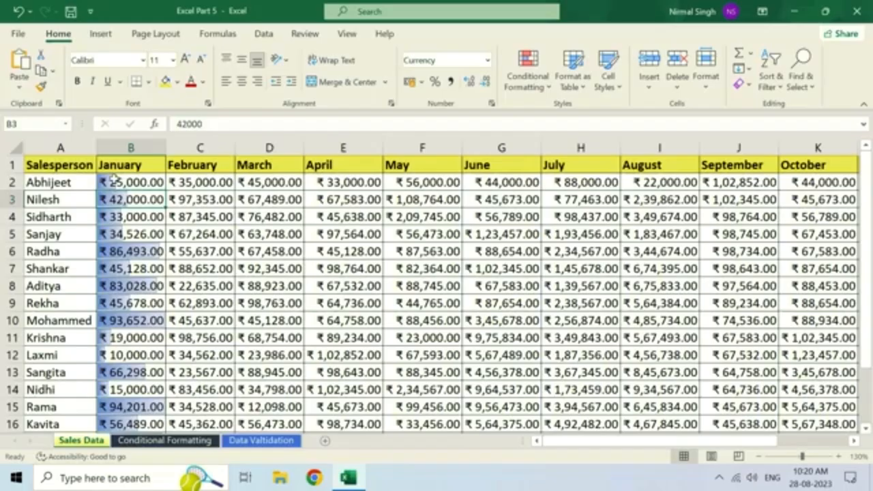
- Compare the blue data bars with the values down the January column
{"action": "scroll", "coordinate": [144, 211], "scroll_direction": "down", "scroll_amount": 2}
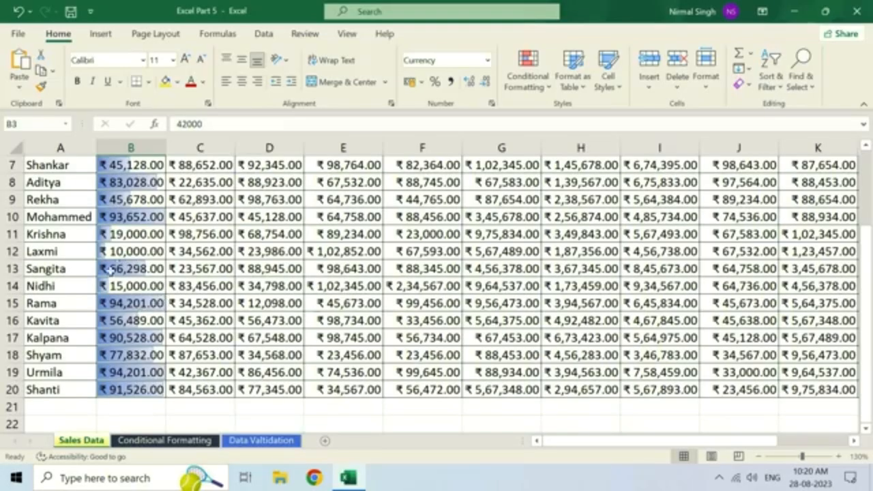
{"action": "scroll", "coordinate": [131, 326], "scroll_direction": "up", "scroll_amount": 2}
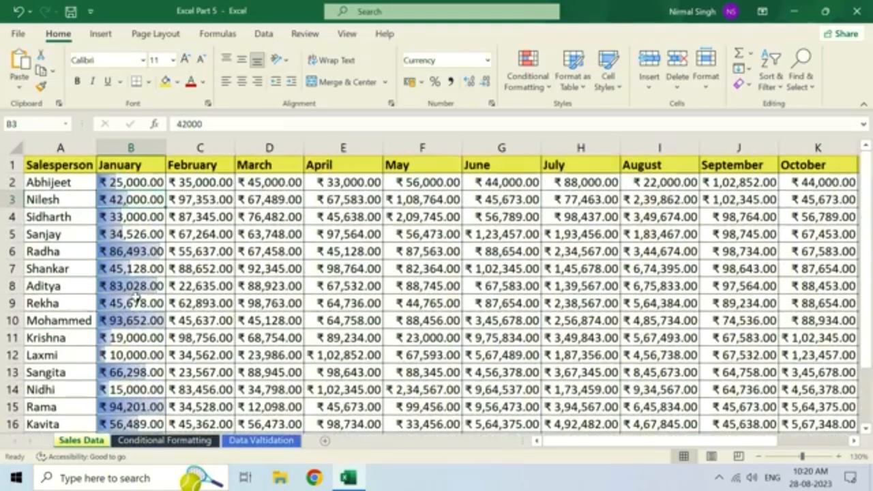
{"action": "left_click", "coordinate": [132, 251]}
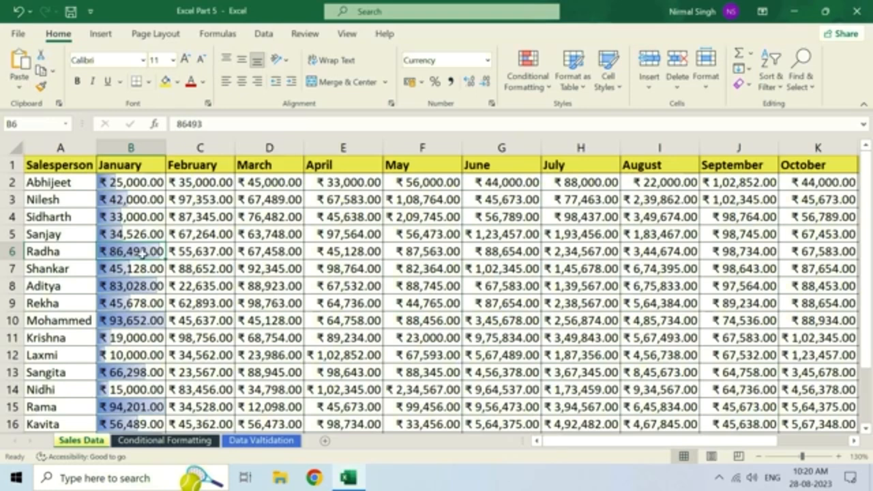
{"action": "left_click", "coordinate": [120, 184]}
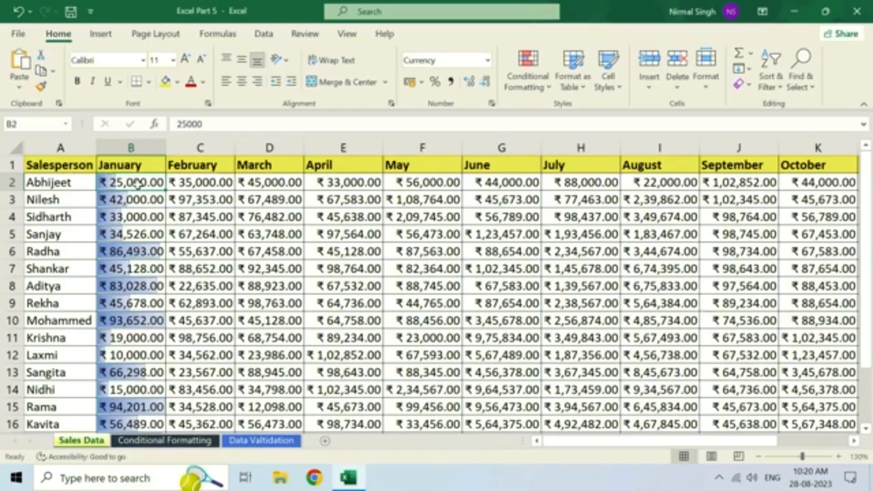
- Undo the January data bars and apply the green-yellow-red color scale to all the February figures
{"action": "left_click", "coordinate": [185, 183]}
{"action": "key", "text": "ctrl+shift+Down"}
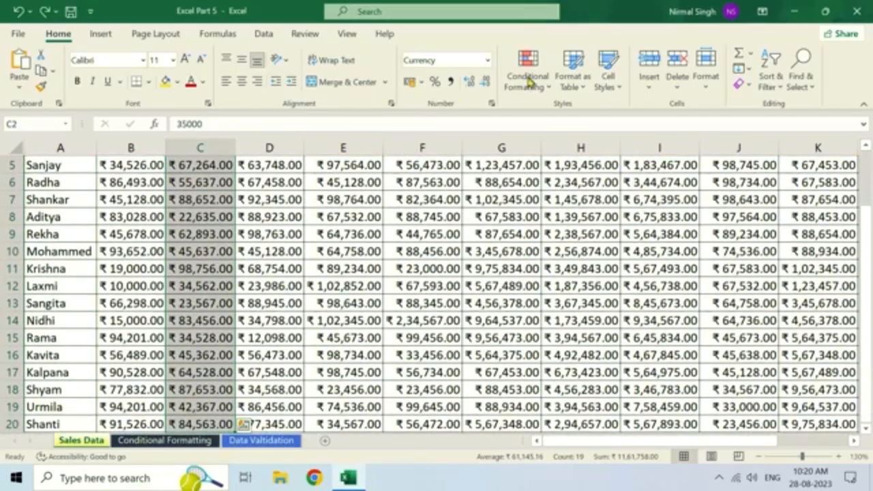
{"action": "left_click", "coordinate": [529, 80]}
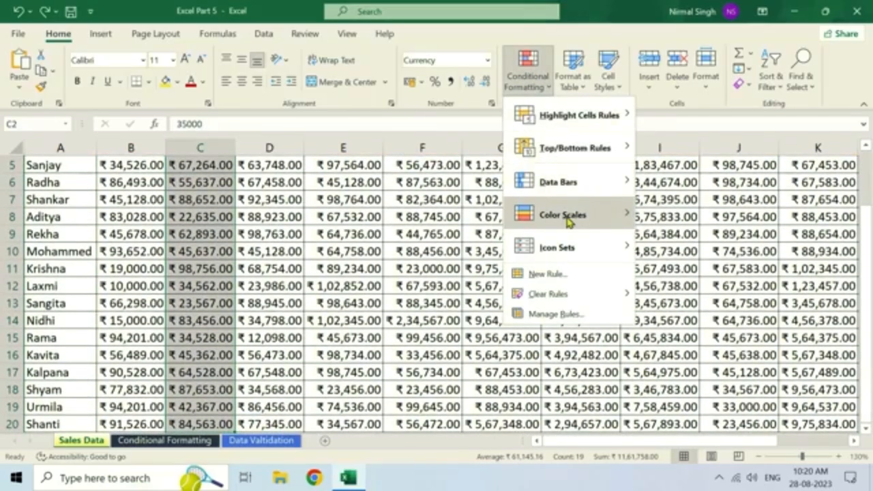
{"action": "mouse_move", "coordinate": [567, 222]}
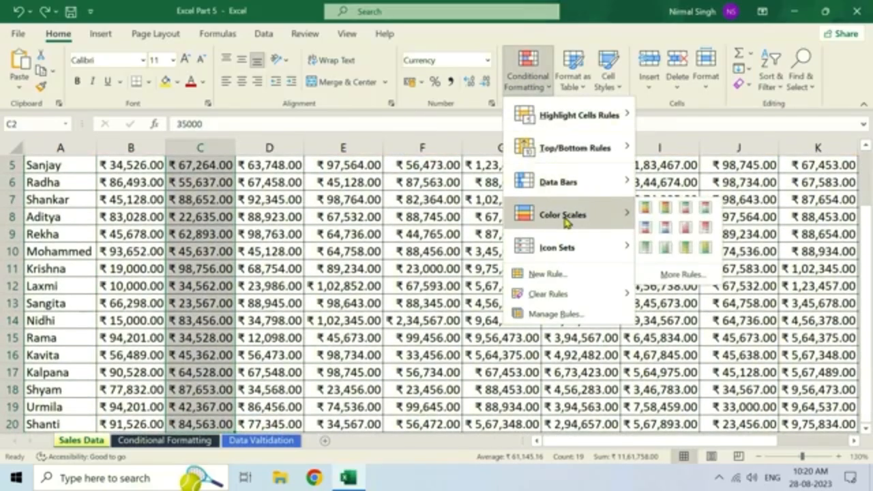
{"action": "left_click", "coordinate": [646, 209]}
{"action": "scroll", "coordinate": [213, 233], "scroll_direction": "up", "scroll_amount": 1}
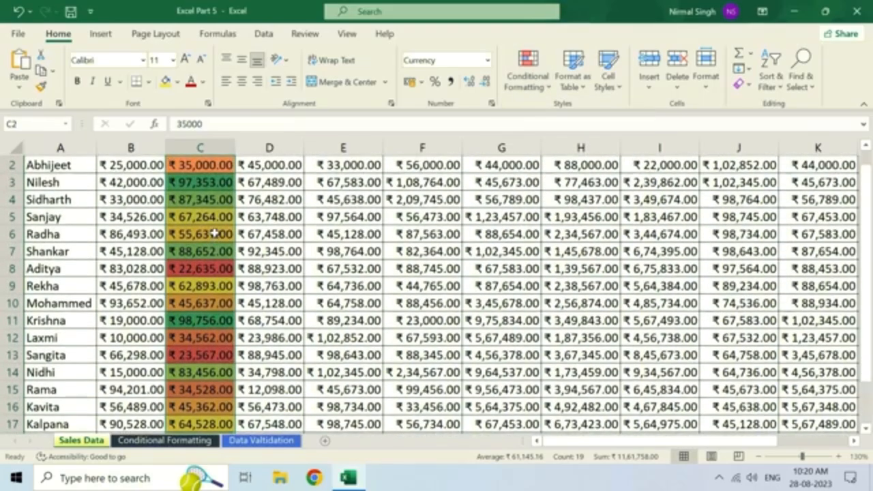
{"action": "scroll", "coordinate": [214, 234], "scroll_direction": "up", "scroll_amount": 1}
{"action": "left_click", "coordinate": [214, 184]}
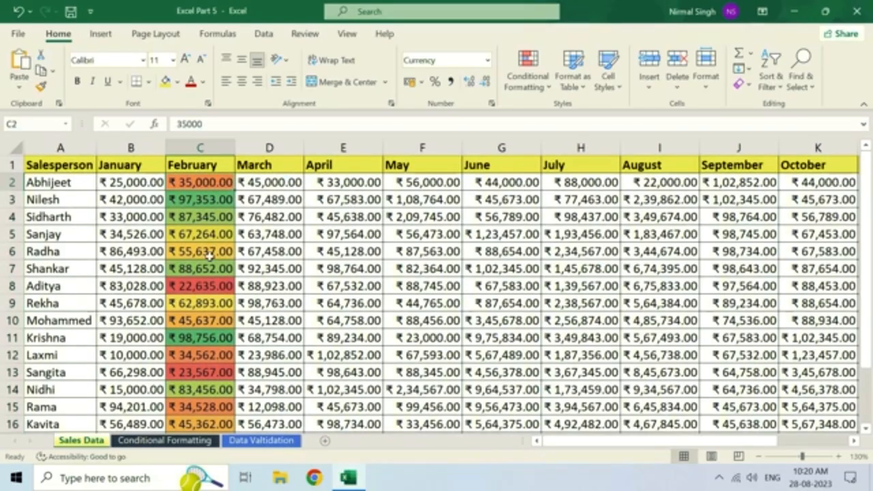
- View the available color scale styles for the February figures and leave them without choosing another
{"action": "left_click", "coordinate": [531, 87]}
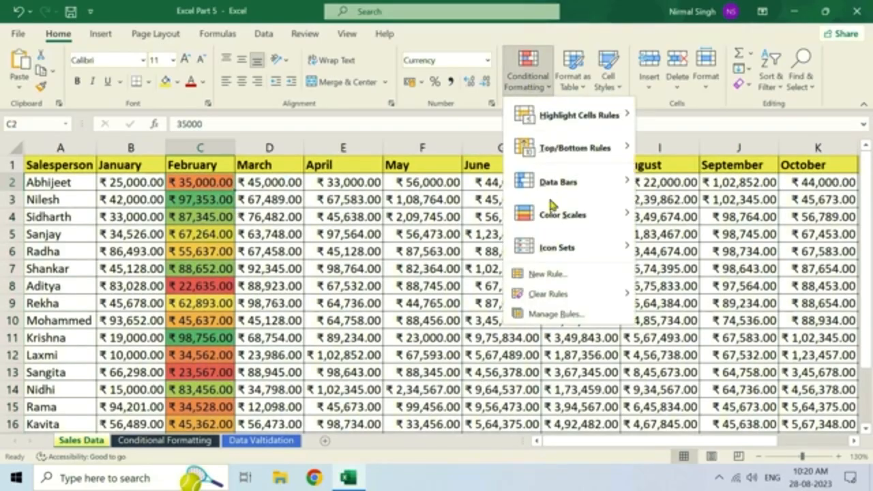
{"action": "mouse_move", "coordinate": [563, 219]}
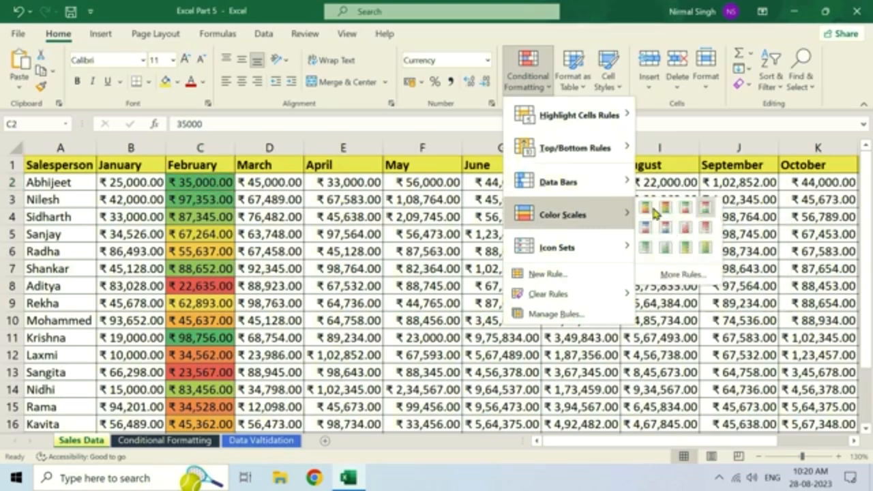
{"action": "left_click", "coordinate": [209, 182]}
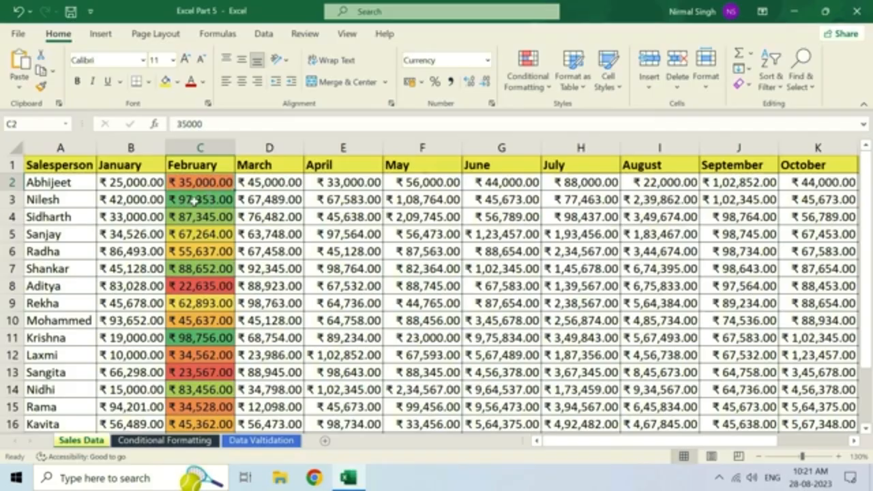
- Examine how the color scale shades high, middle and low values down the February column
{"action": "left_click", "coordinate": [194, 200]}
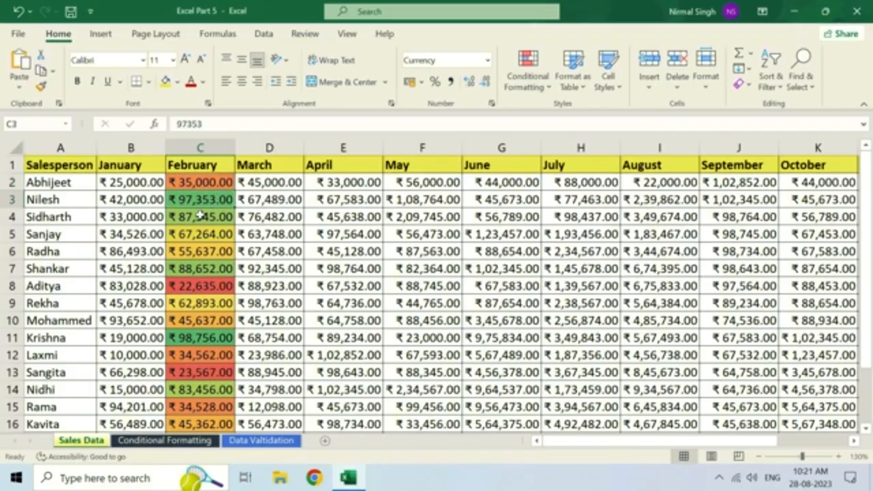
{"action": "scroll", "coordinate": [200, 216], "scroll_direction": "down", "scroll_amount": 1}
{"action": "left_click", "coordinate": [195, 251]}
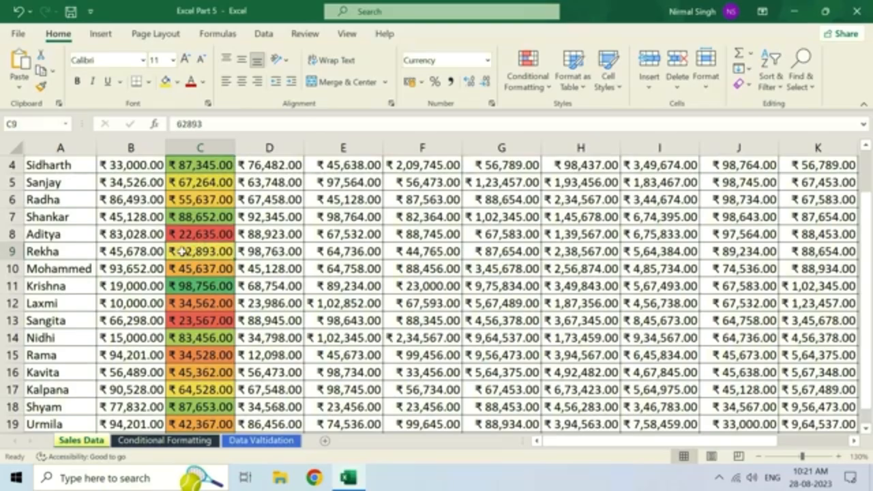
{"action": "scroll", "coordinate": [195, 251], "scroll_direction": "down", "scroll_amount": 1}
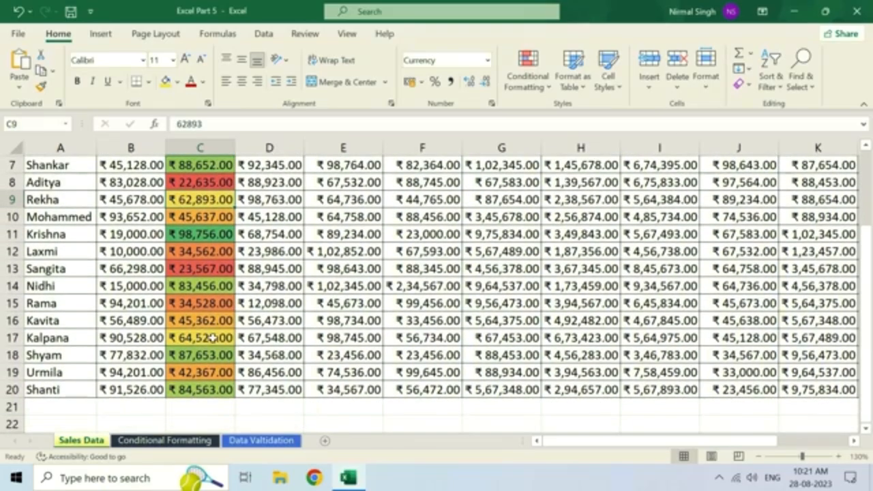
{"action": "left_click", "coordinate": [205, 337]}
{"action": "left_click", "coordinate": [203, 270]}
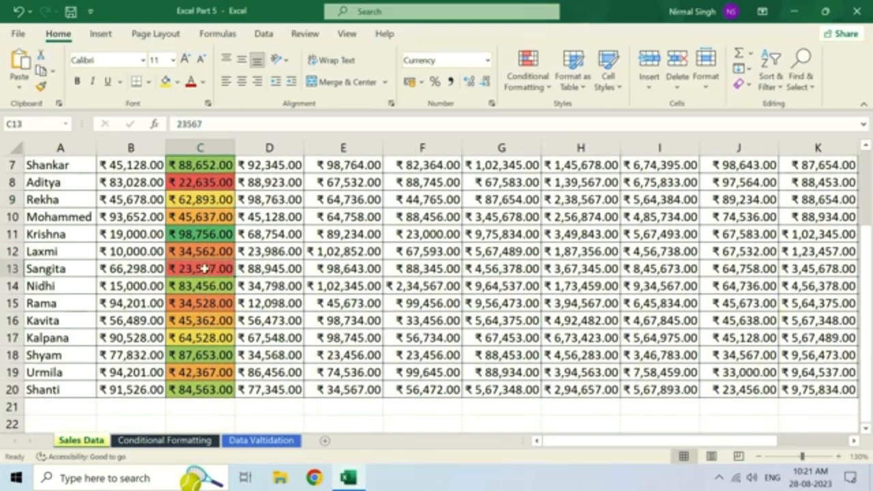
{"action": "left_click", "coordinate": [201, 251]}
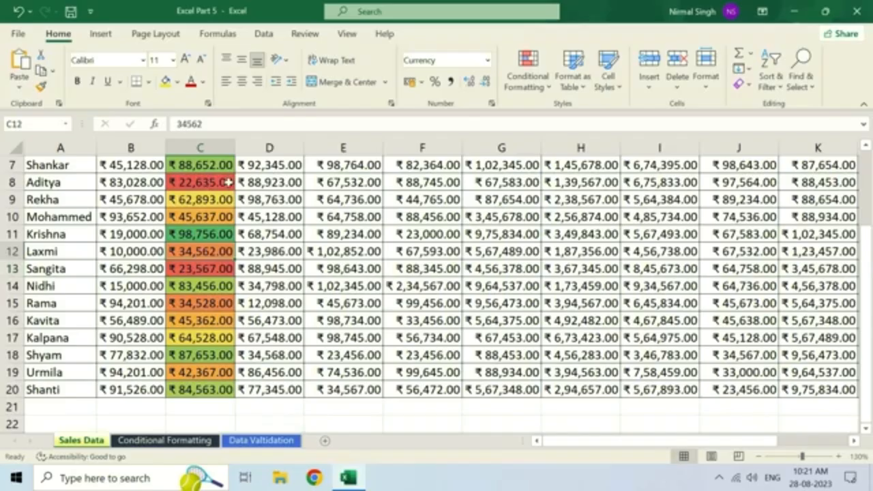
{"action": "left_click", "coordinate": [228, 182]}
{"action": "scroll", "coordinate": [203, 218], "scroll_direction": "up", "scroll_amount": 2}
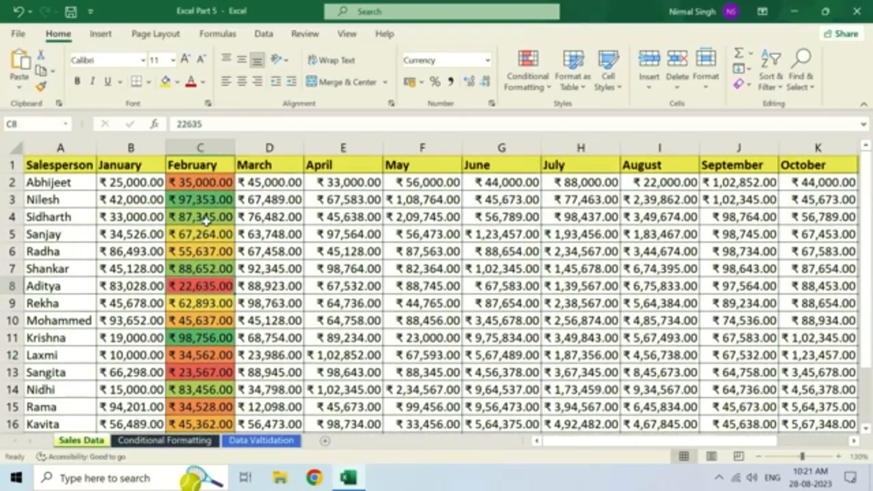
- Look through the directional, shape, indicator and rating icon set styles on the Conditional Formatting sheet
{"action": "left_click", "coordinate": [529, 86]}
{"action": "mouse_move", "coordinate": [606, 215]}
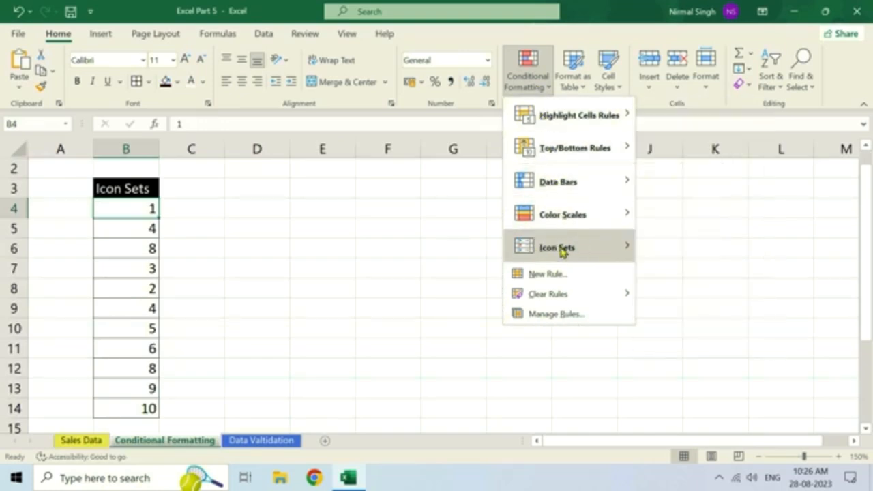
{"action": "mouse_move", "coordinate": [563, 254]}
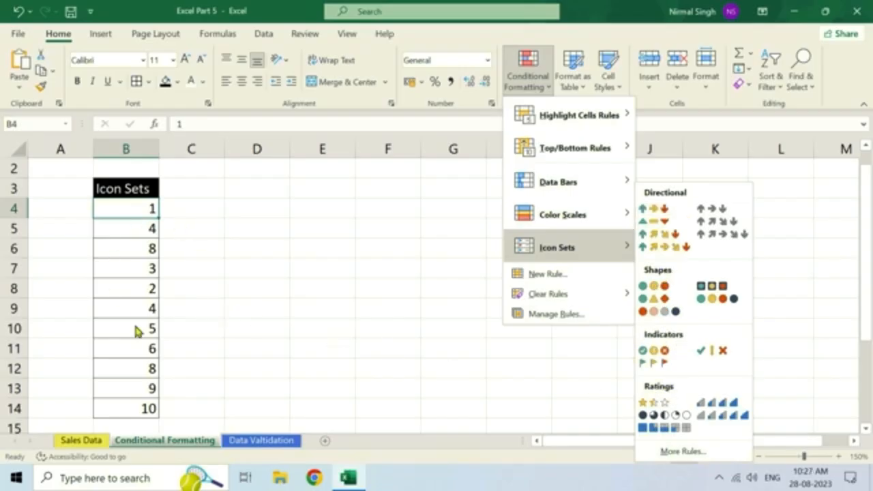
- Apply the 3 Arrows (Colored) icon set to the numbers in B4:B14 under the Icon Sets heading
{"action": "left_click", "coordinate": [139, 209]}
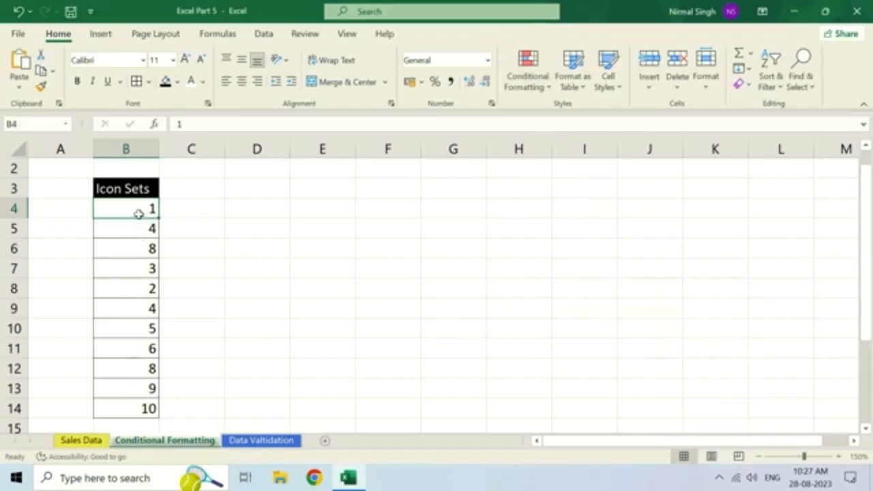
{"action": "key", "text": "ctrl+shift+Down"}
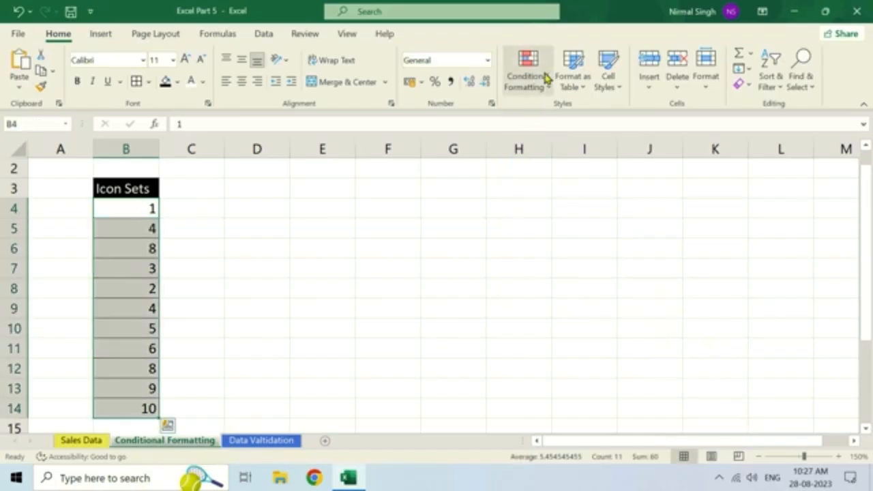
{"action": "left_click", "coordinate": [546, 77]}
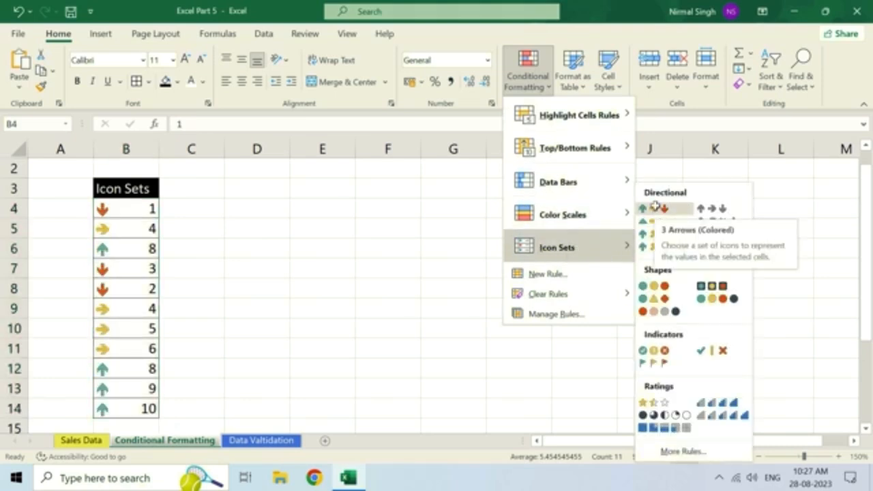
{"action": "left_click", "coordinate": [656, 209]}
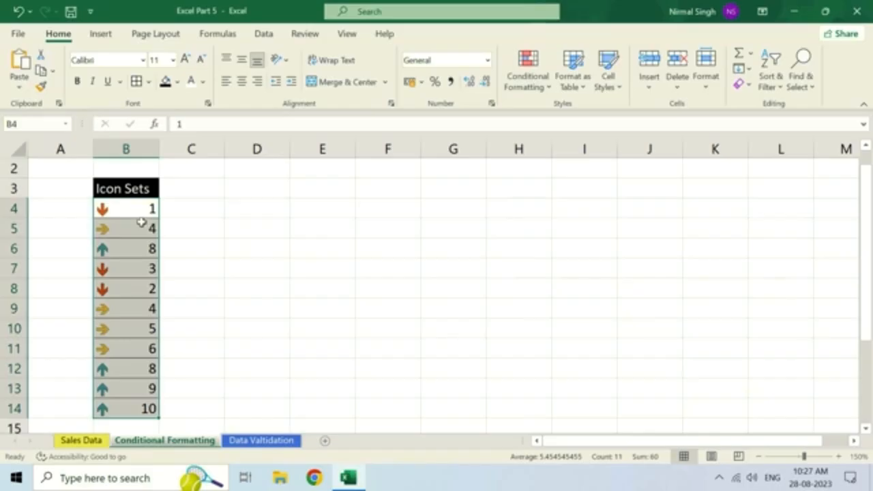
{"action": "left_click", "coordinate": [136, 334]}
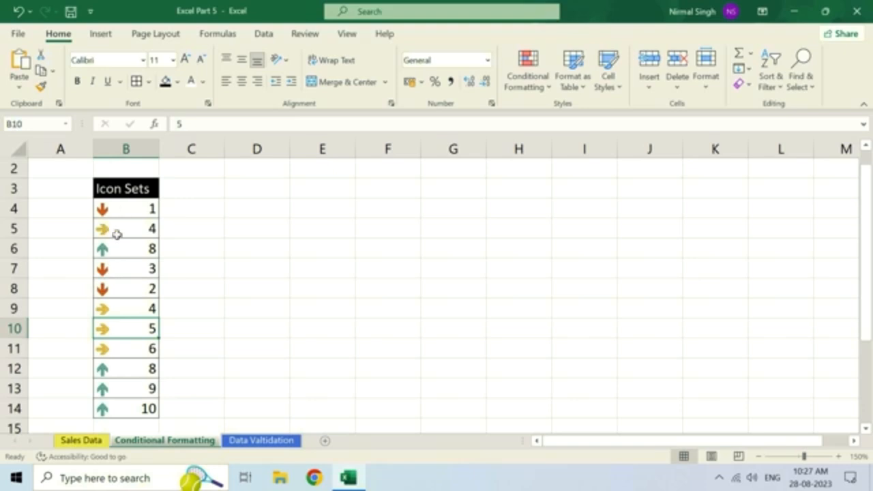
- Review the icon set styles for B4:B14 and choose 3 Arrows (Colored) again
{"action": "left_click", "coordinate": [132, 209]}
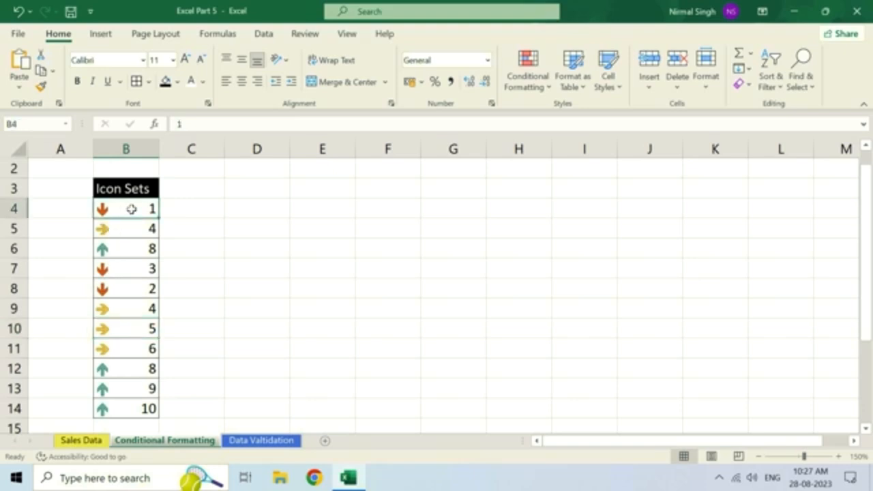
{"action": "key", "text": "ctrl+shift+Down"}
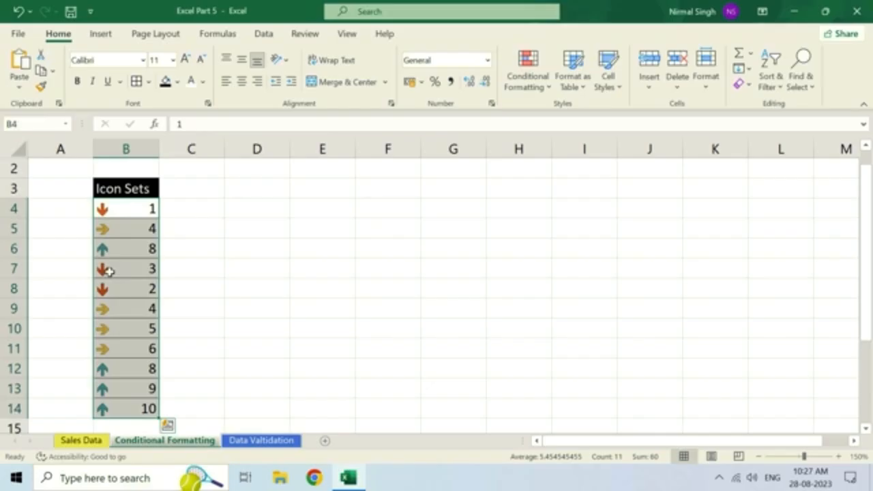
{"action": "left_click", "coordinate": [533, 86]}
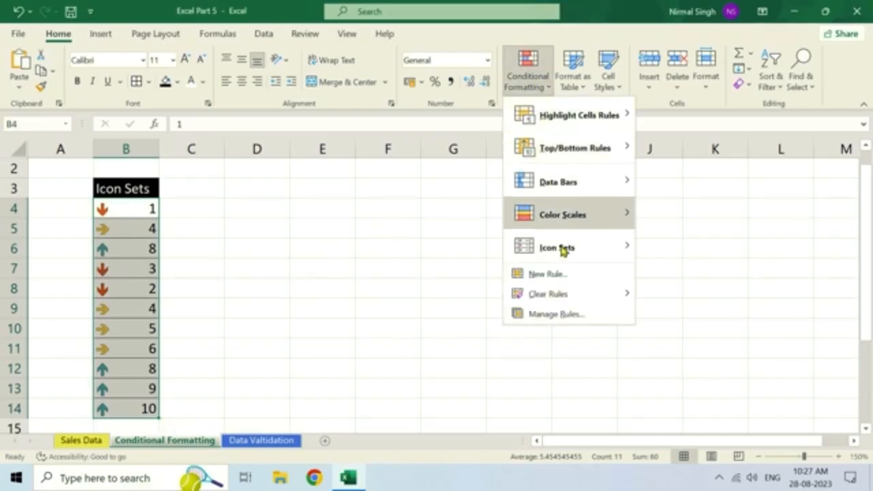
{"action": "mouse_move", "coordinate": [563, 251]}
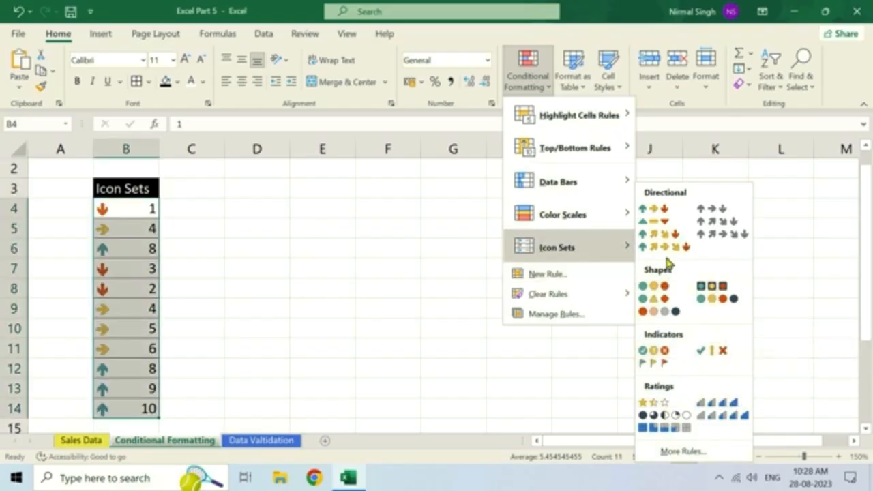
{"action": "left_click", "coordinate": [661, 208]}
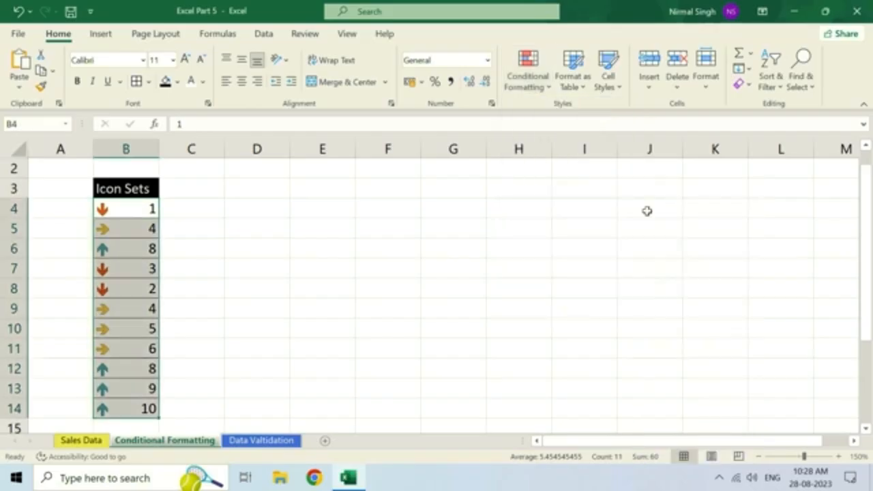
{"action": "left_click", "coordinate": [130, 249]}
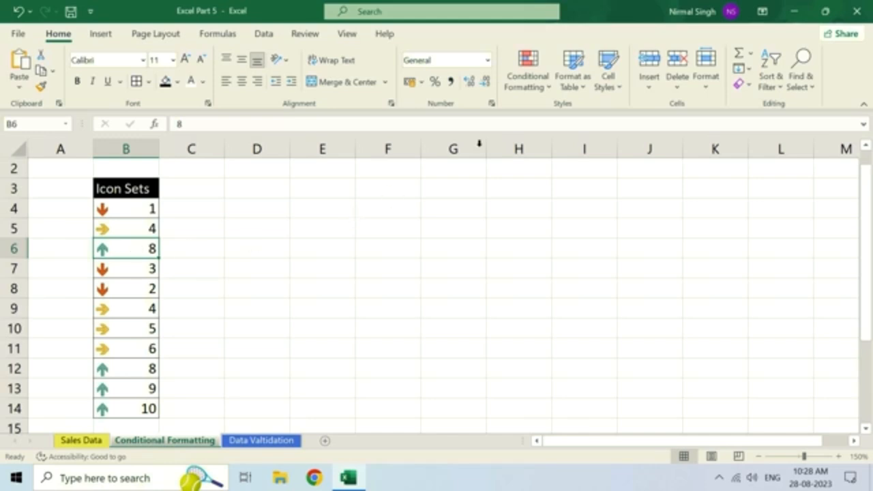
- View the rule types offered for a new formatting rule and cancel without creating one
{"action": "left_click", "coordinate": [526, 82]}
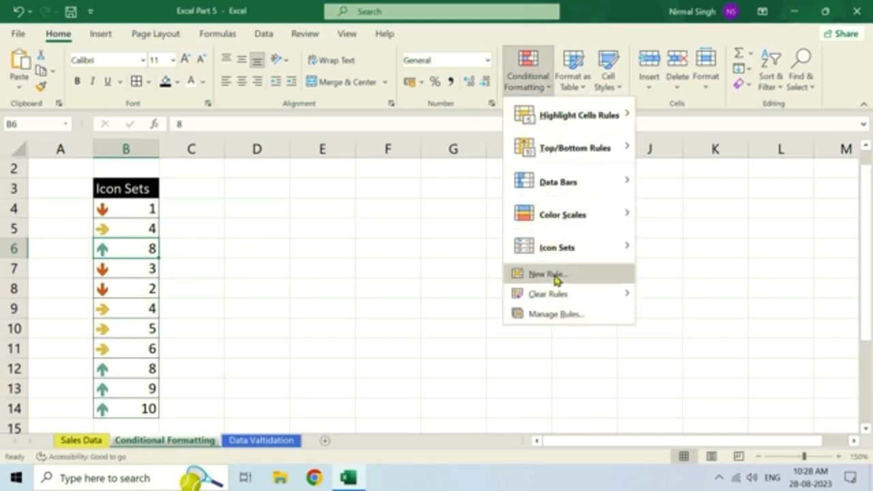
{"action": "left_click", "coordinate": [558, 276]}
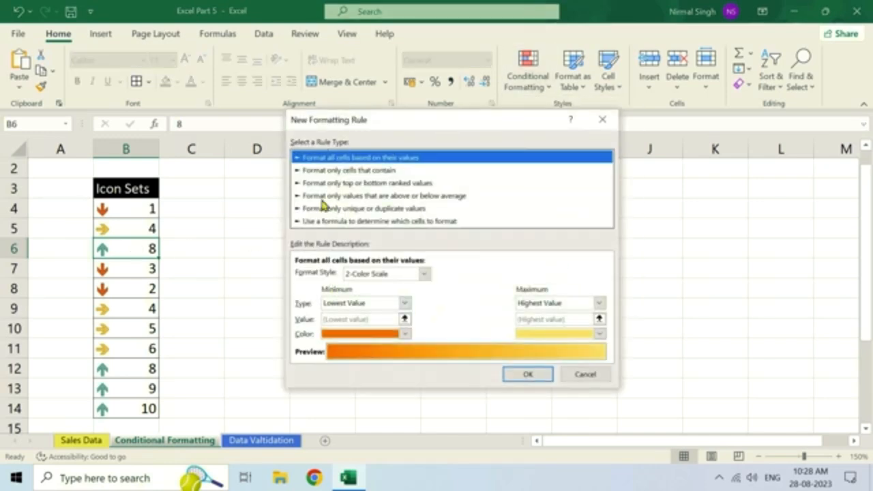
{"action": "left_click", "coordinate": [579, 377]}
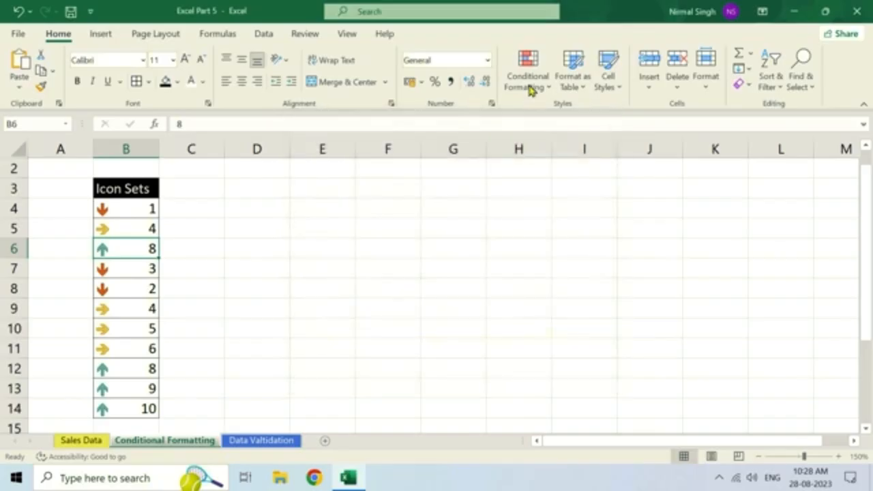
- Clear the conditional formatting rules from the selected cells B4:B14 under the Icon Sets heading
{"action": "left_click", "coordinate": [527, 75]}
{"action": "mouse_move", "coordinate": [560, 296]}
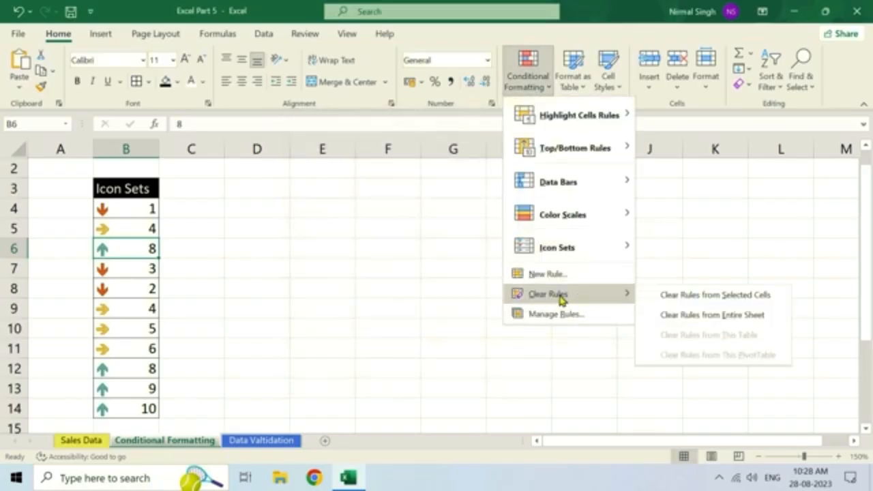
{"action": "left_click", "coordinate": [140, 208]}
{"action": "left_click", "coordinate": [140, 209]}
{"action": "key", "text": "ctrl+shift+Down"}
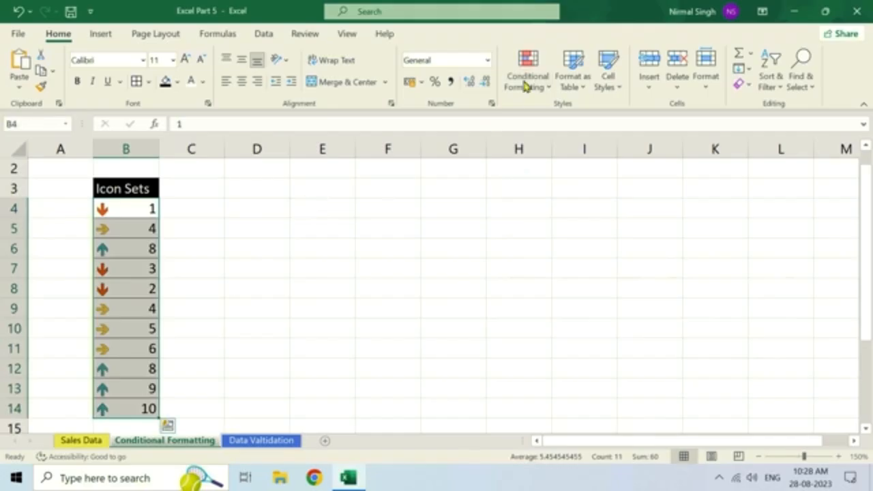
{"action": "left_click", "coordinate": [527, 75]}
{"action": "mouse_move", "coordinate": [536, 293]}
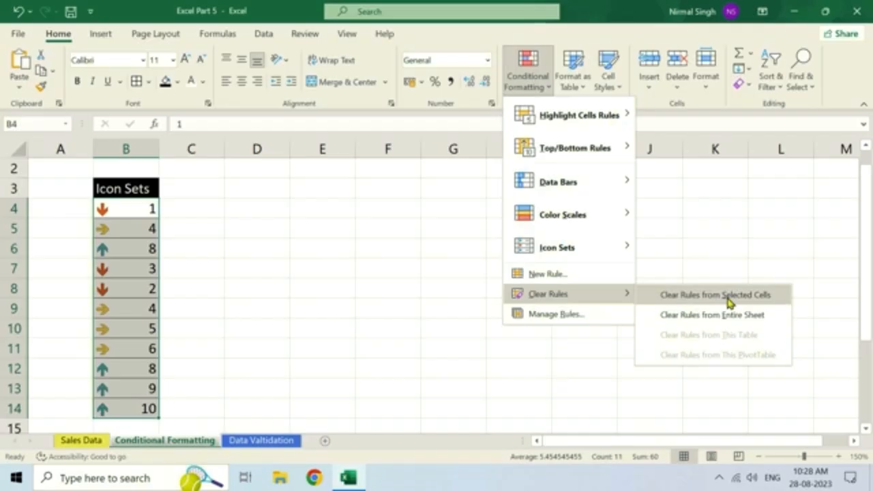
{"action": "left_click", "coordinate": [726, 297]}
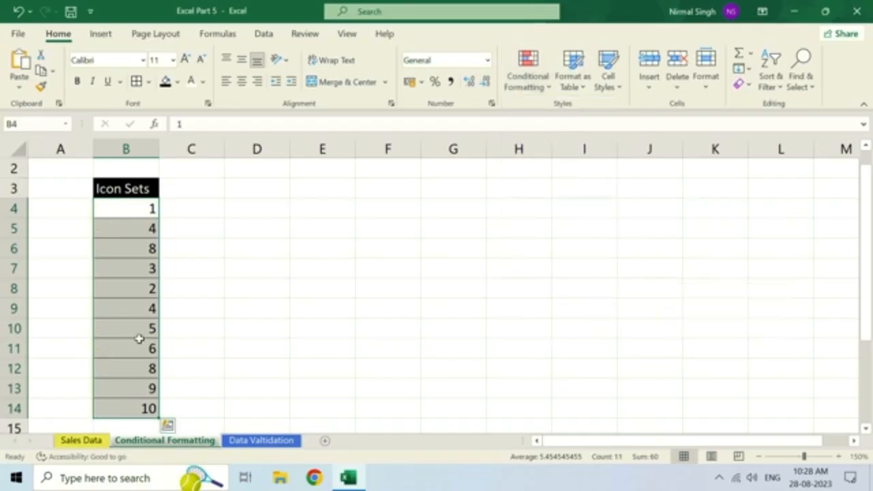
{"action": "left_click", "coordinate": [138, 333]}
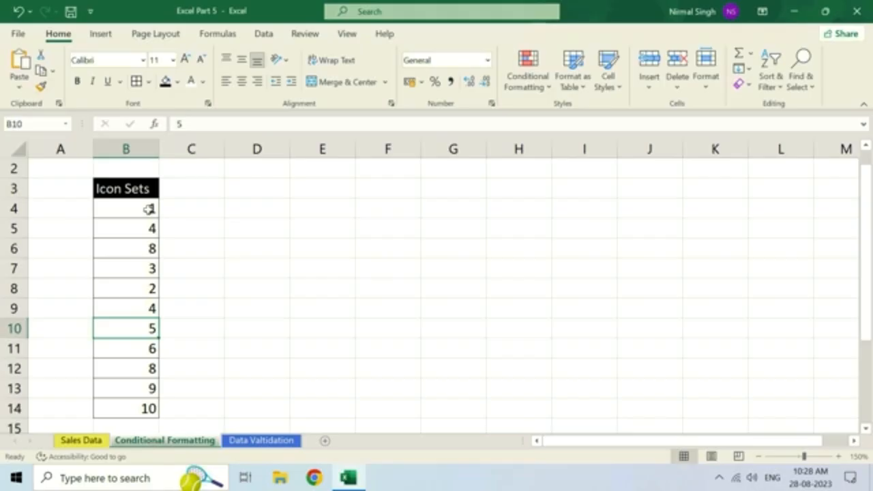
{"action": "left_click", "coordinate": [149, 209]}
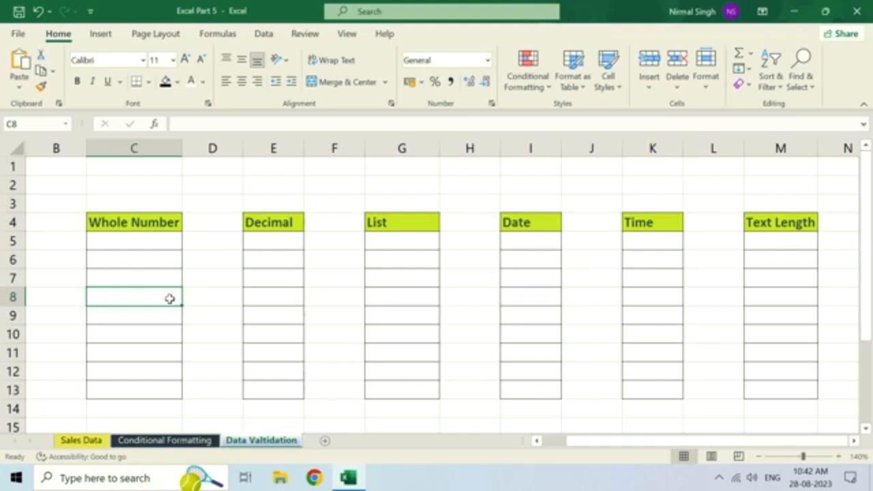
- Look through the Whole Number, Decimal, List, Date, Time and Text Length columns on the Data Valtidation sheet
{"action": "left_click_drag", "start_coordinate": [146, 240], "coordinate": [169, 374]}
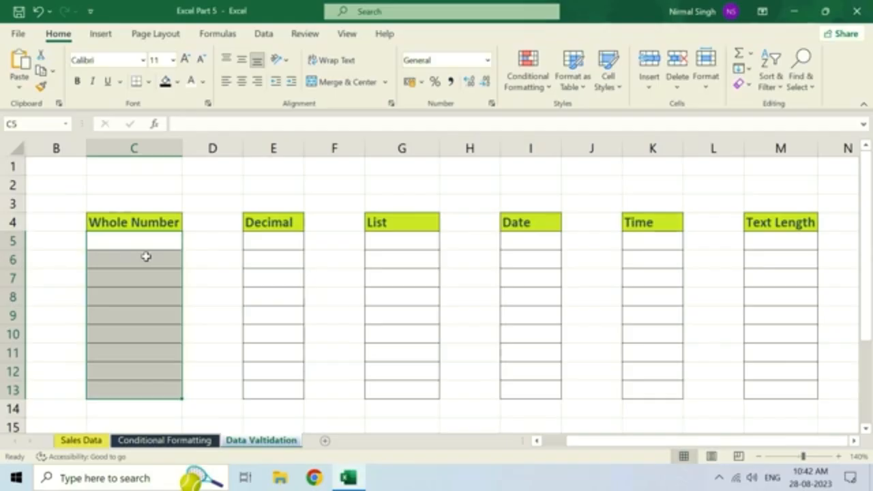
{"action": "left_click", "coordinate": [156, 294]}
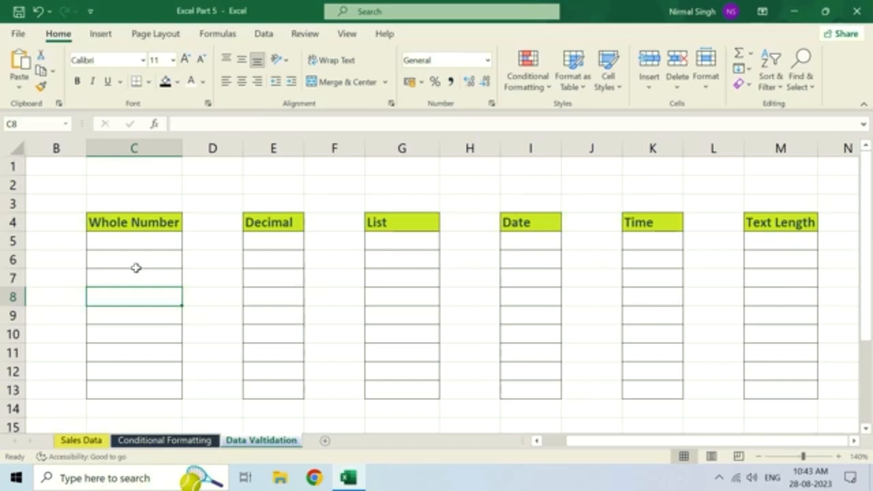
{"action": "left_click", "coordinate": [151, 224]}
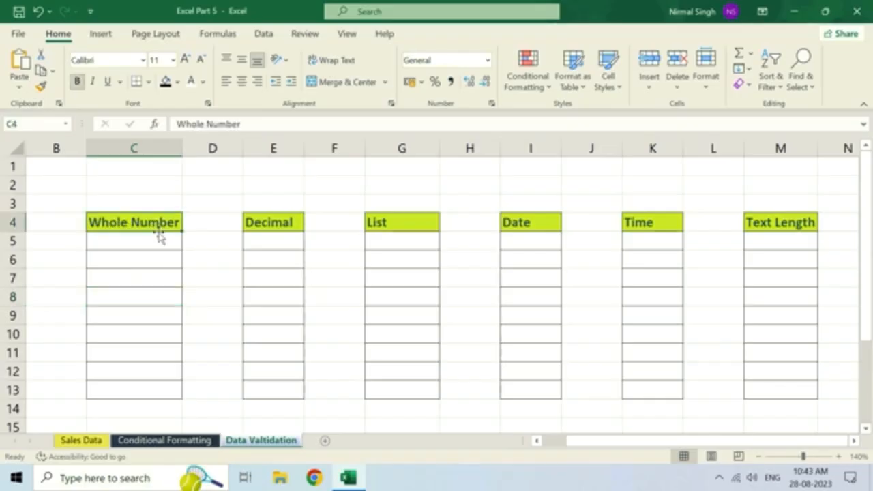
{"action": "left_click", "coordinate": [270, 231]}
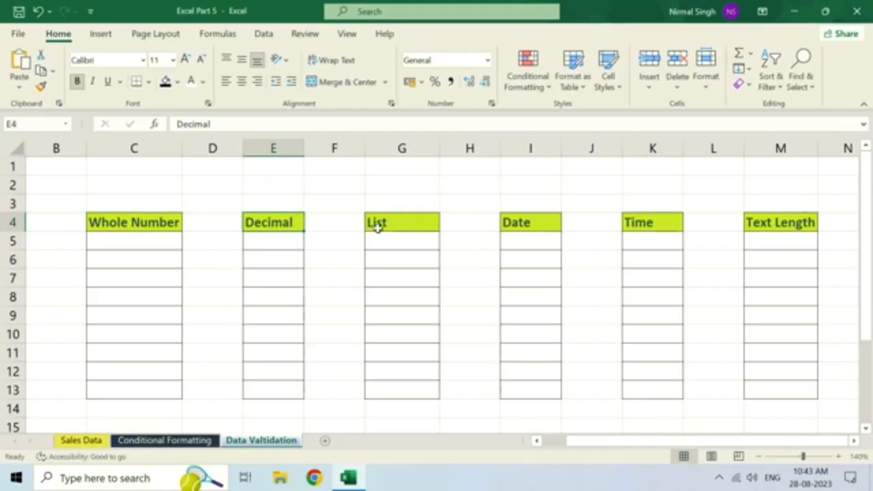
{"action": "left_click", "coordinate": [411, 225]}
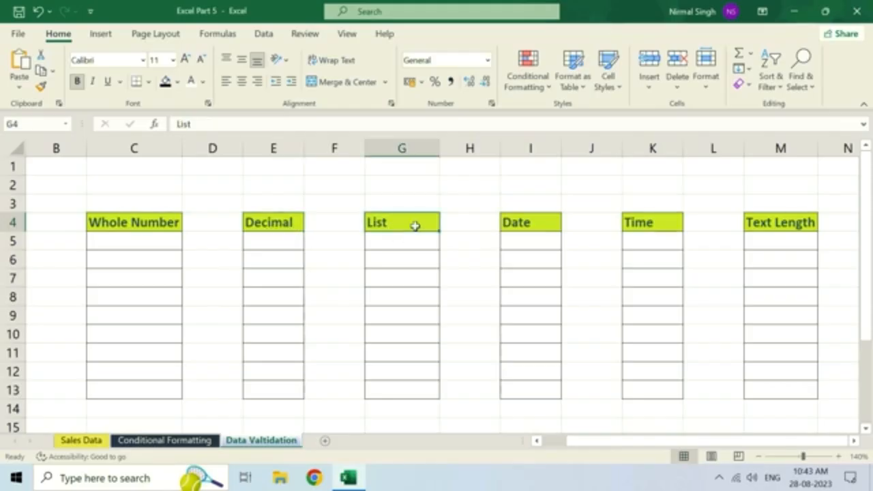
{"action": "left_click", "coordinate": [539, 228]}
{"action": "left_click", "coordinate": [655, 228]}
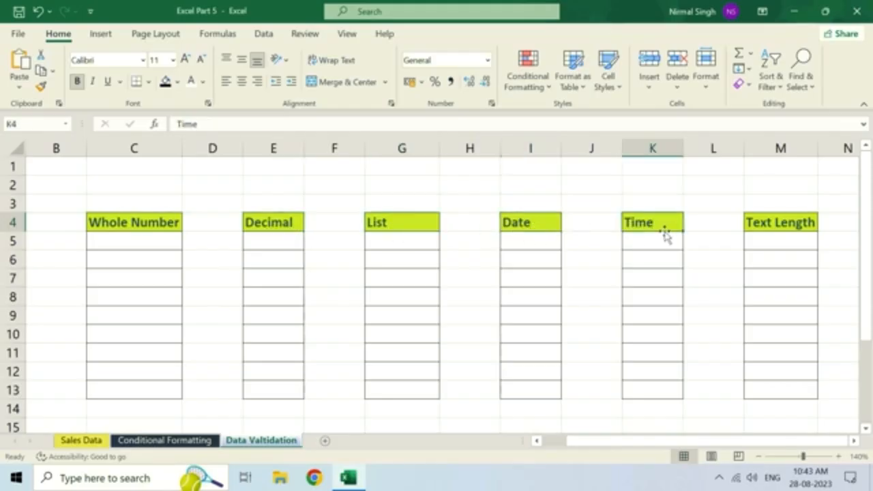
{"action": "left_click", "coordinate": [791, 240]}
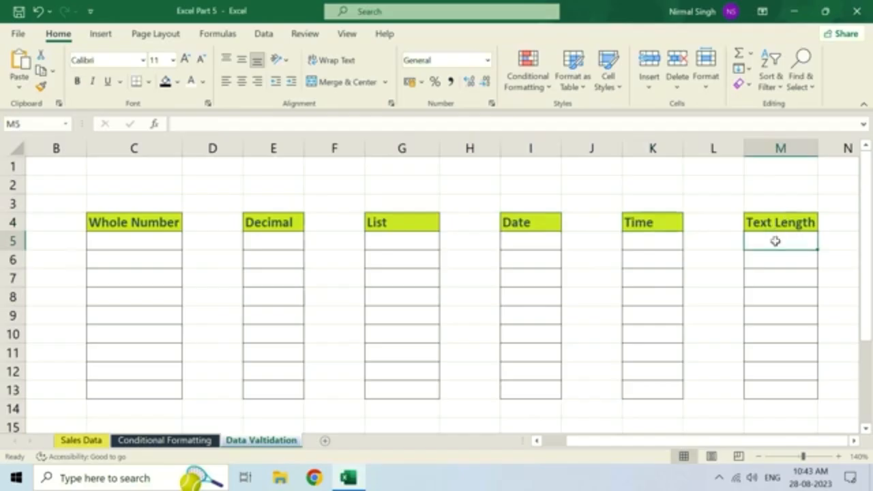
{"action": "left_click", "coordinate": [789, 223]}
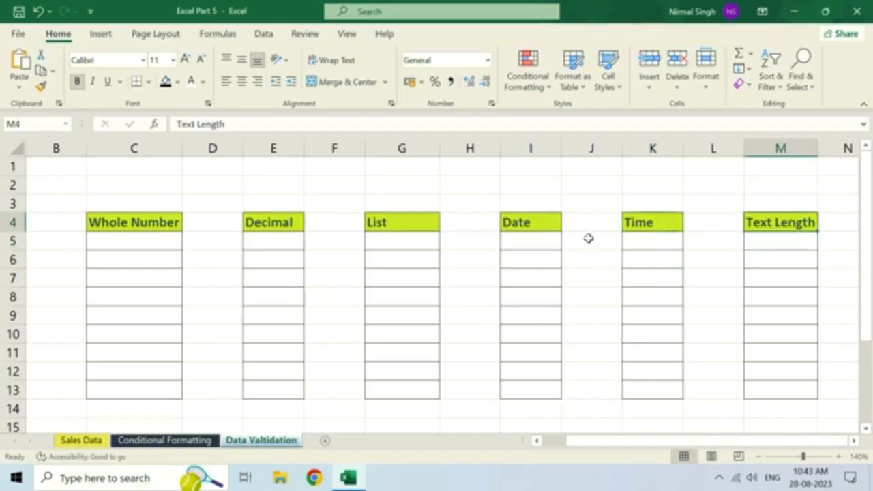
{"action": "left_click", "coordinate": [131, 223]}
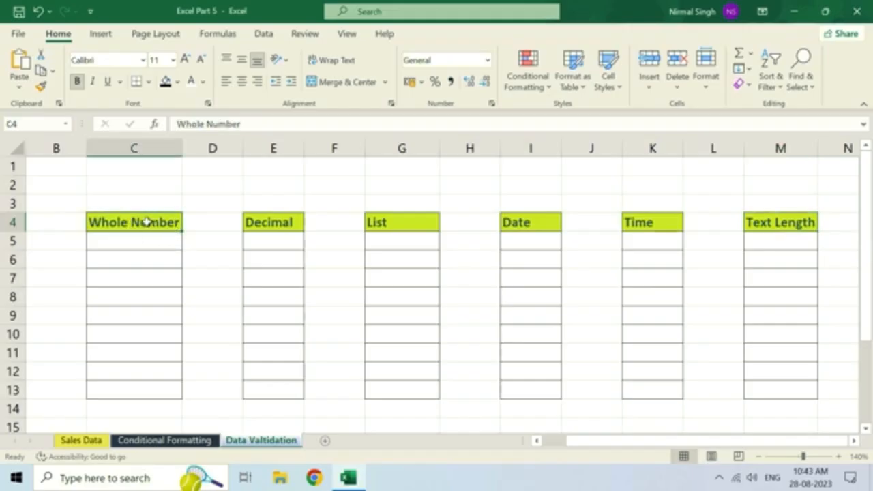
- Start a data validation rule for C5:C13 under Whole Number, with Whole number as the allowed type
{"action": "left_click_drag", "start_coordinate": [138, 239], "coordinate": [154, 388]}
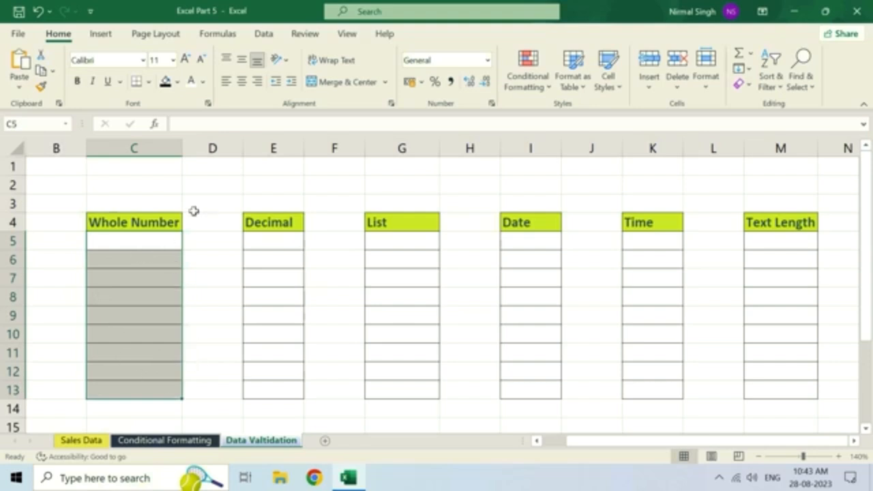
{"action": "left_click", "coordinate": [258, 34]}
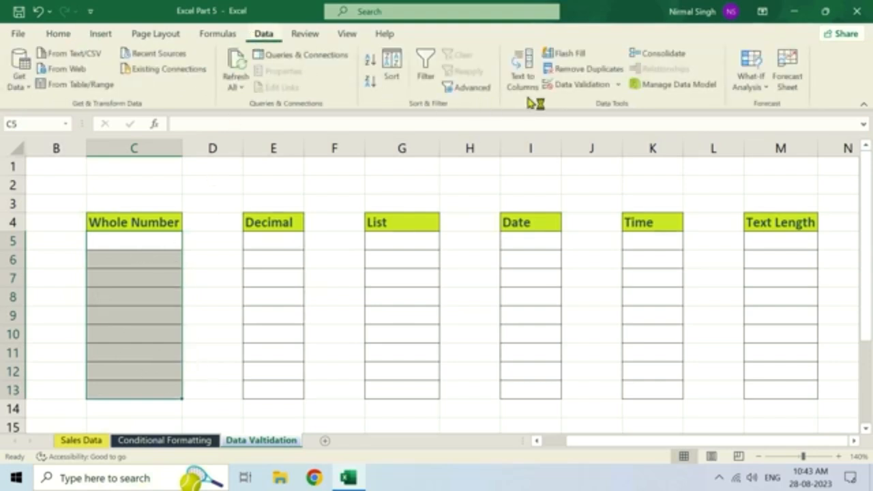
{"action": "left_click", "coordinate": [580, 86]}
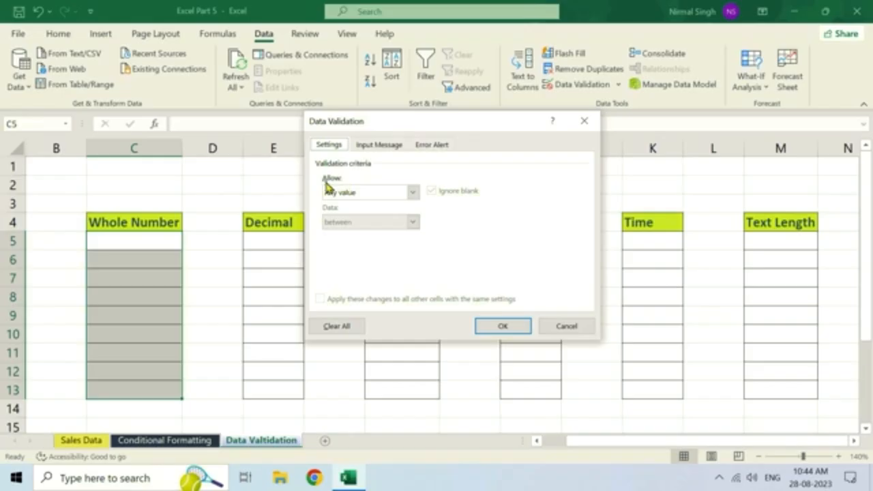
{"action": "left_click", "coordinate": [359, 191]}
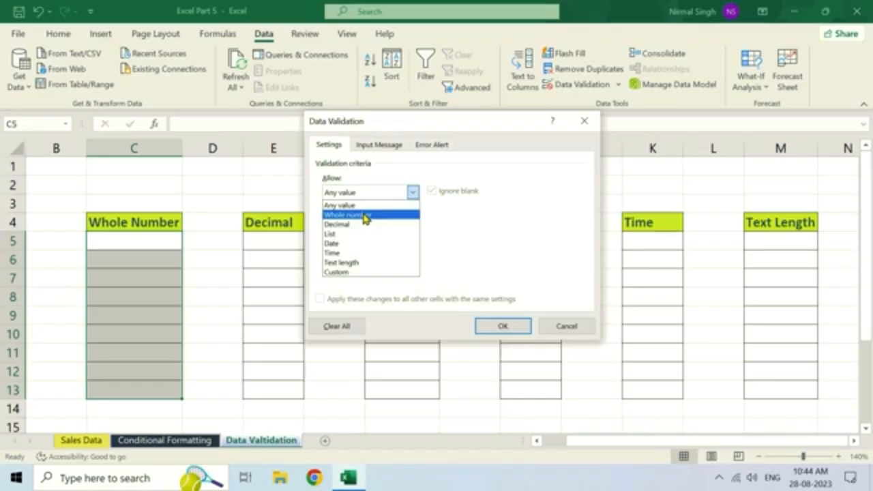
{"action": "left_click", "coordinate": [365, 216]}
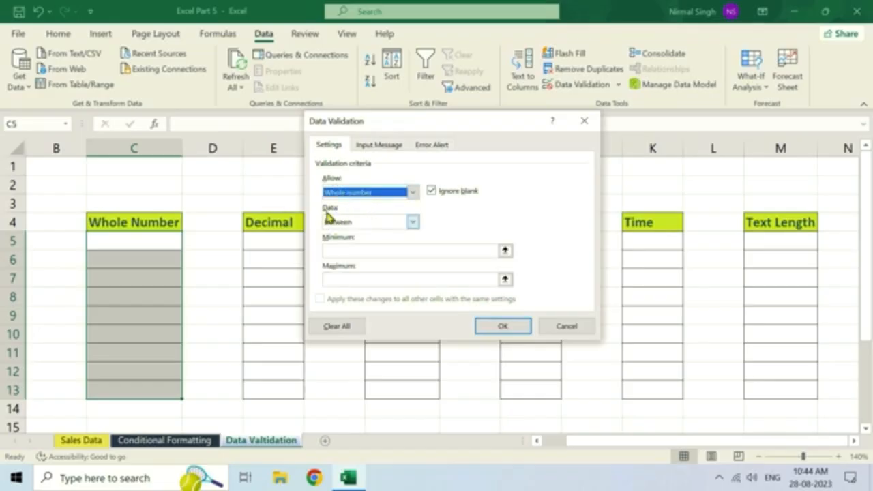
- Restrict the whole numbers to between a minimum of 0 and a maximum of 1000, and apply the validation rule
{"action": "left_click", "coordinate": [350, 224]}
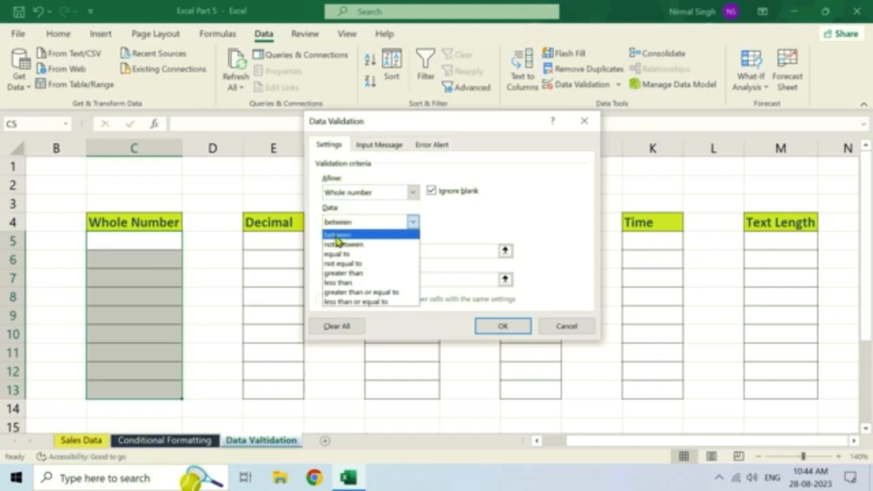
{"action": "left_click", "coordinate": [349, 236]}
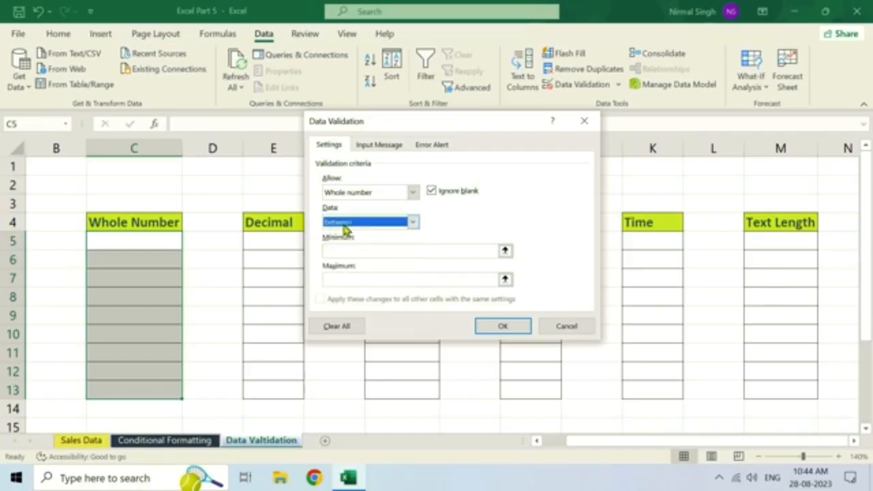
{"action": "left_click", "coordinate": [355, 226]}
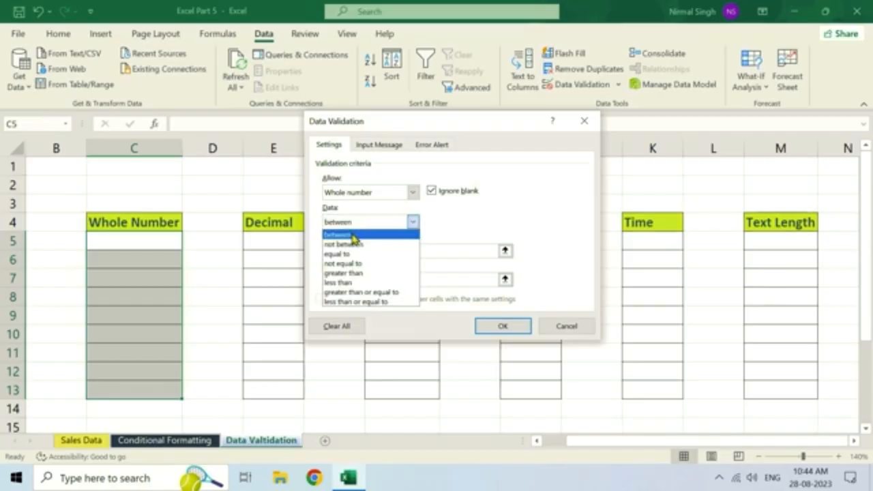
{"action": "left_click", "coordinate": [353, 237]}
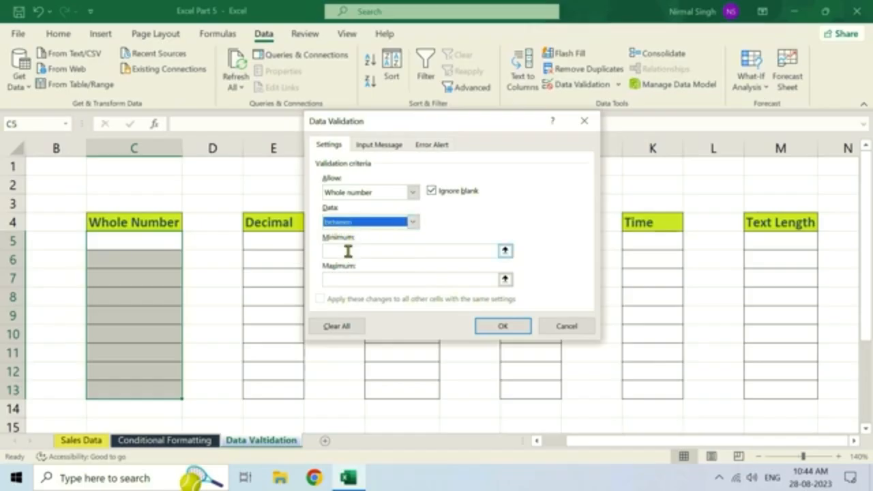
{"action": "left_click", "coordinate": [351, 252]}
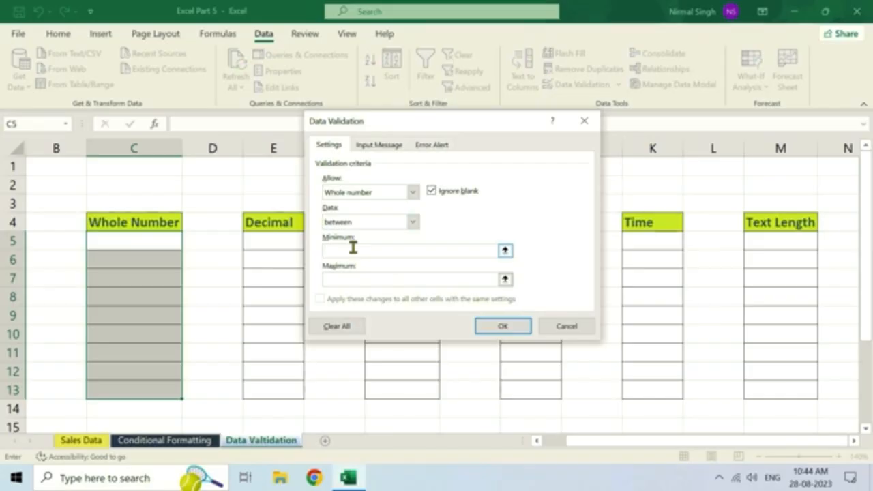
{"action": "type", "text": "0"}
{"action": "type", "text": "1"}
{"action": "left_click", "coordinate": [344, 253]}
{"action": "left_click", "coordinate": [503, 327]}
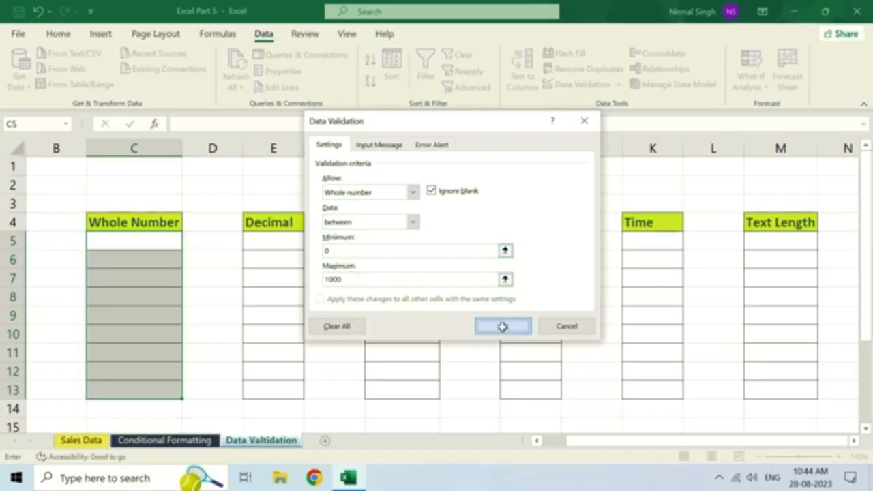
- Enter 900 in cell C6 under Whole Number to test the validation rule with an allowed value
{"action": "left_click", "coordinate": [148, 259]}
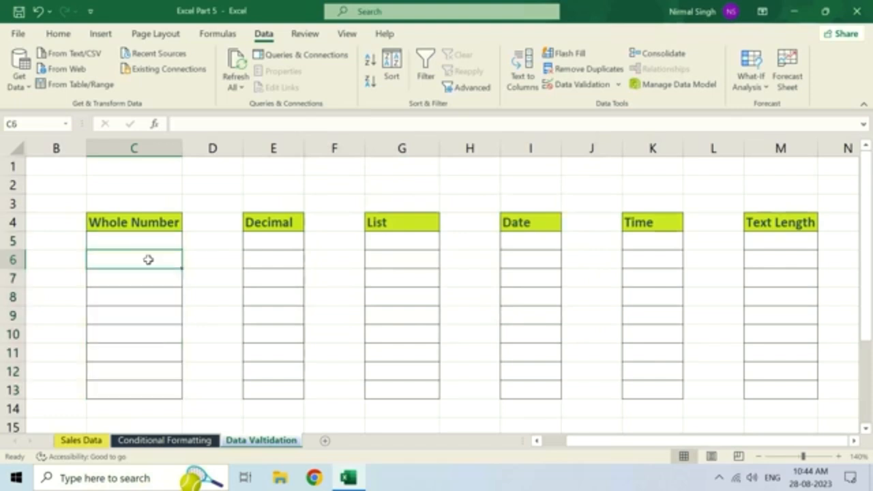
{"action": "type", "text": "900"}
{"action": "key", "text": "Return"}
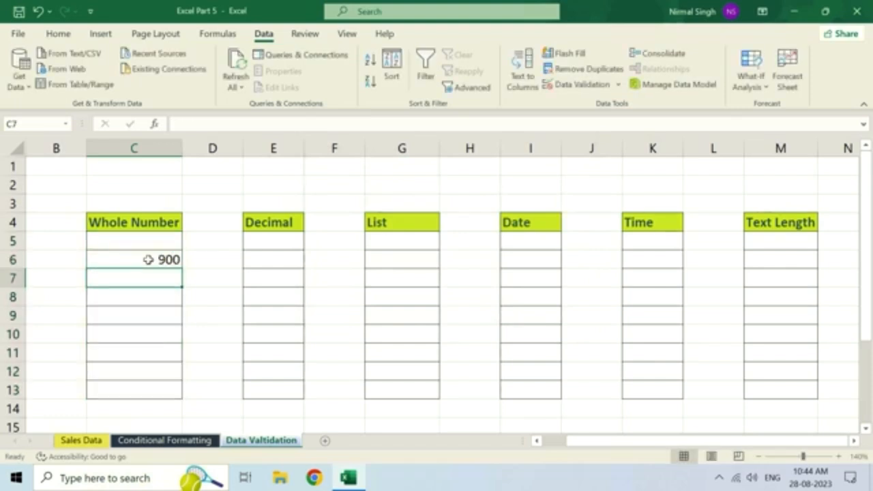
{"action": "left_click", "coordinate": [148, 259]}
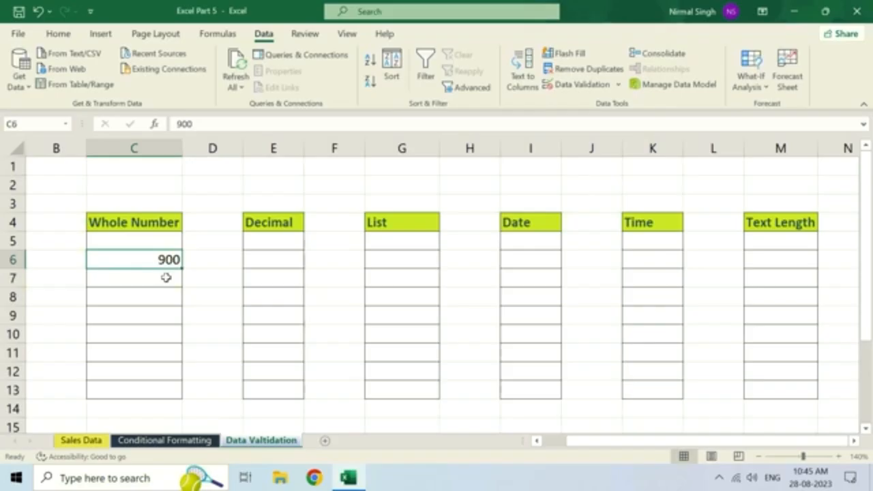
- Try to enter the out-of-range value 1023 in cell C7 and cancel the entry
{"action": "left_click", "coordinate": [164, 285]}
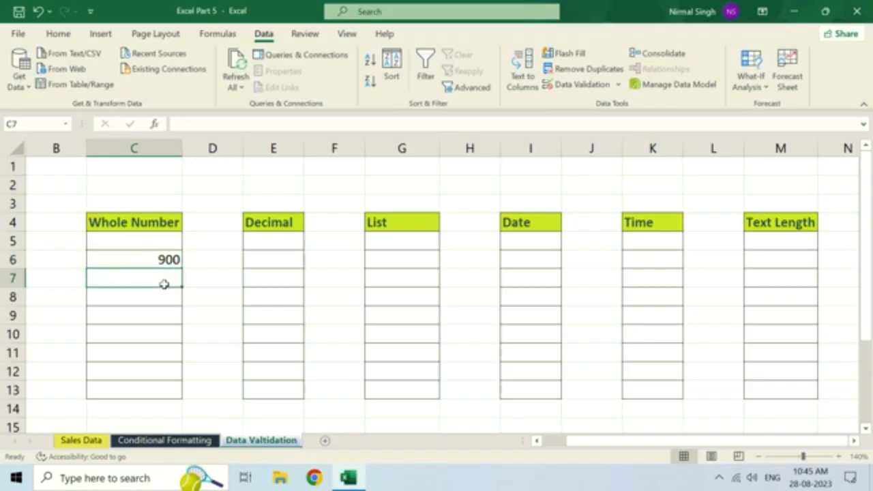
{"action": "type", "text": "1023"}
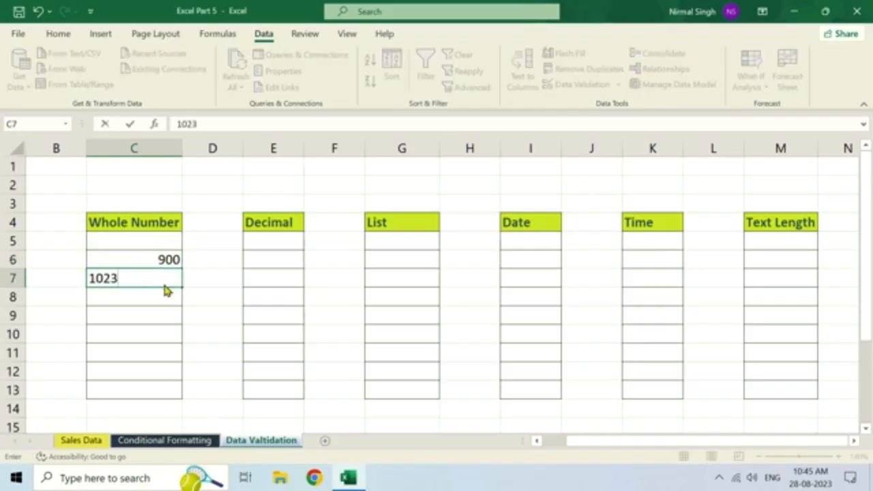
{"action": "key", "text": "Return"}
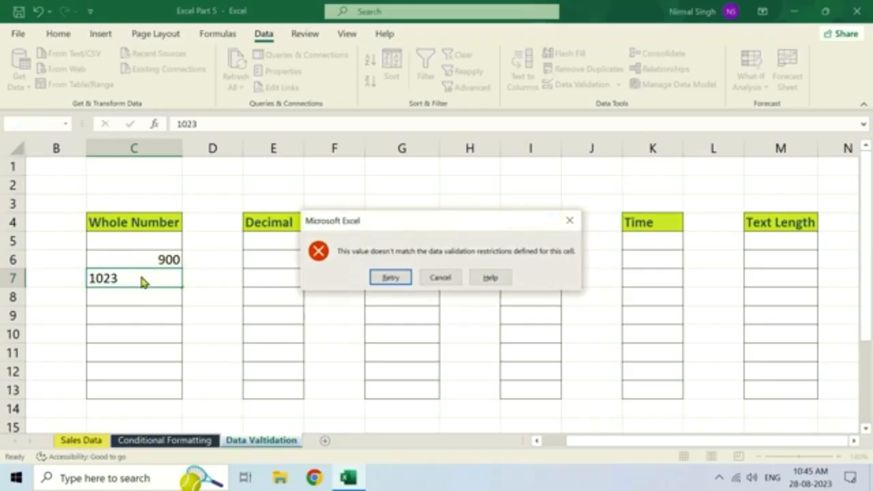
{"action": "left_click", "coordinate": [439, 279]}
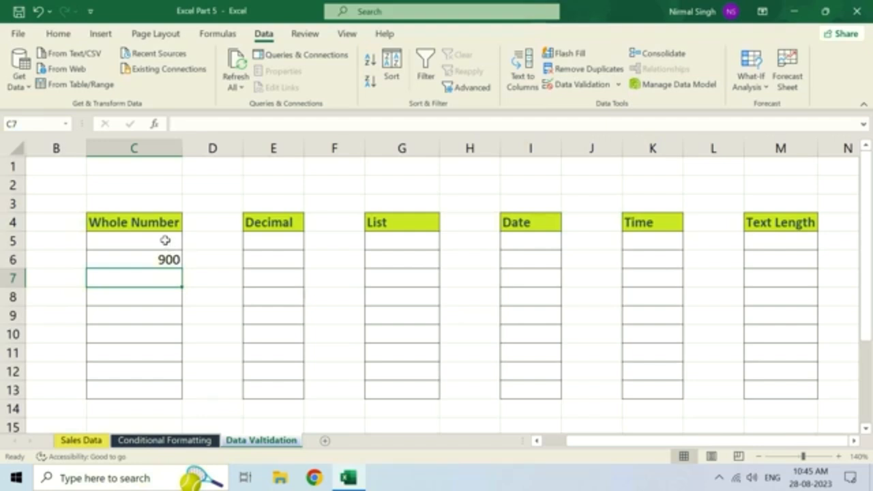
- Open the validation rule of C7 and try the not between condition with a minimum of 100
{"action": "left_click", "coordinate": [579, 84]}
{"action": "left_click", "coordinate": [374, 226]}
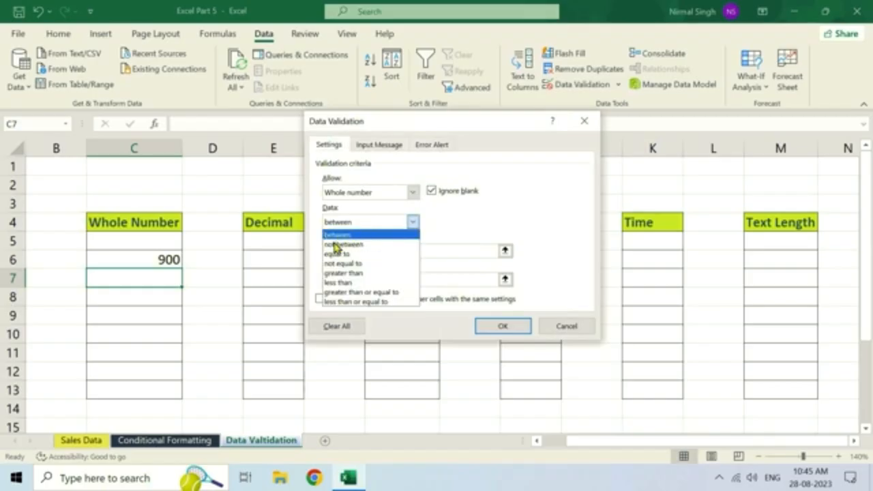
{"action": "left_click", "coordinate": [348, 245]}
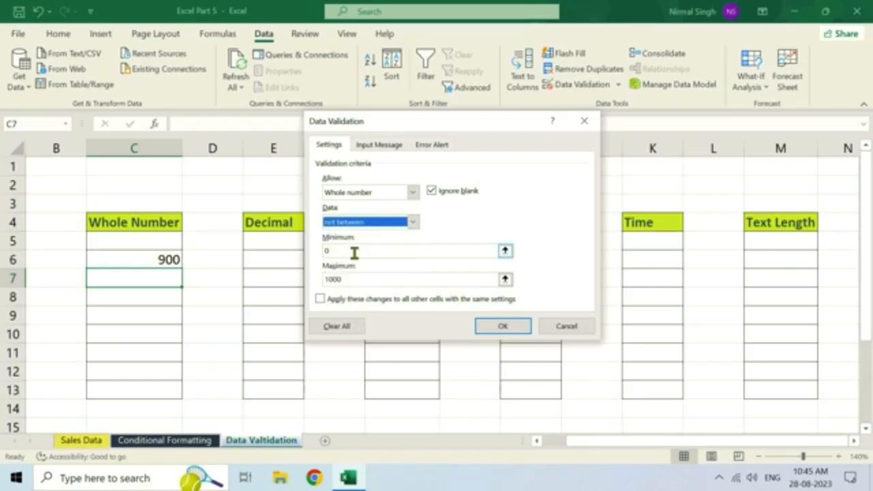
{"action": "left_click", "coordinate": [359, 252]}
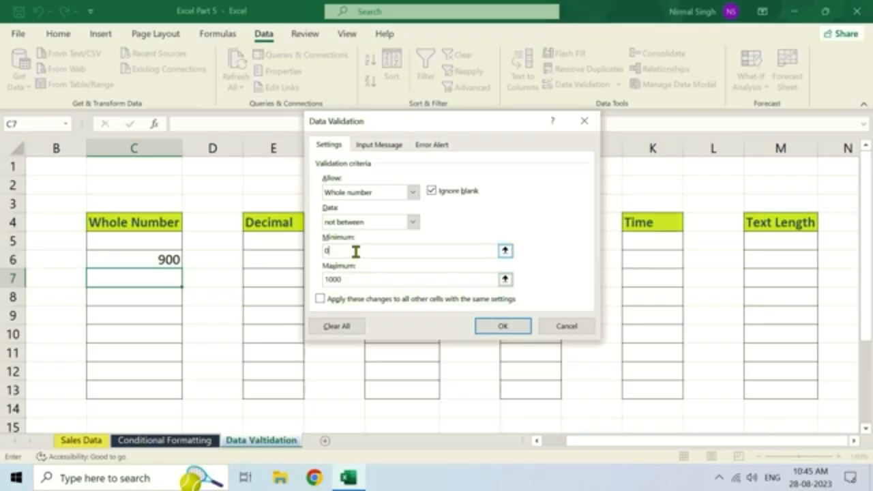
{"action": "key", "text": "BackSpace"}
{"action": "type", "text": "100"}
{"action": "key", "text": "BackSpace"}
{"action": "type", "text": "0"}
- Try the equal to condition with a value of 100, followed by the not equal to condition
{"action": "left_click", "coordinate": [412, 222]}
{"action": "left_click", "coordinate": [356, 253]}
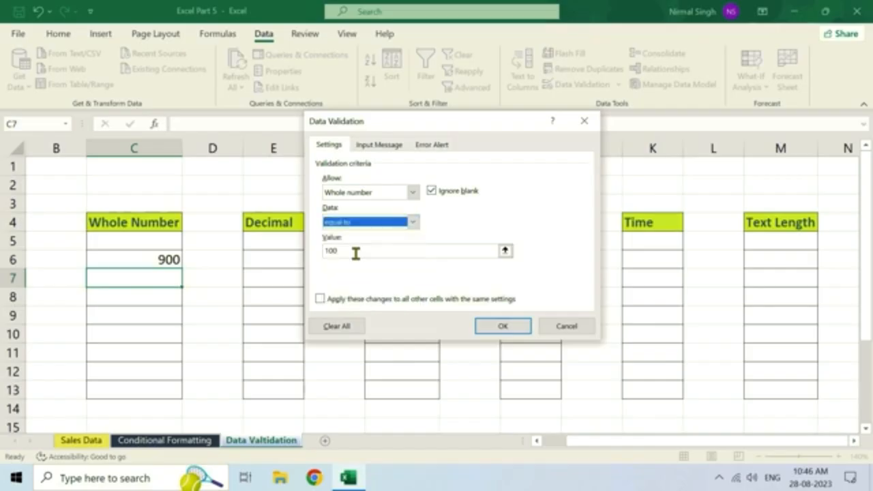
{"action": "left_click", "coordinate": [356, 252]}
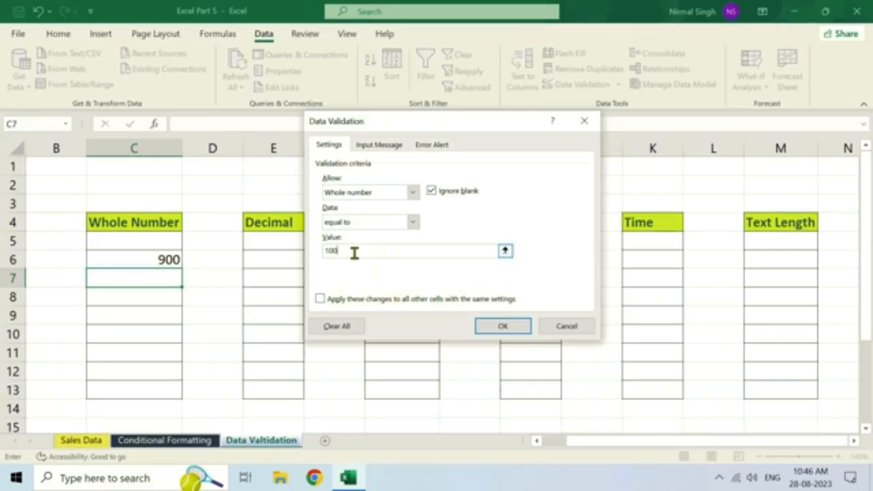
{"action": "left_click", "coordinate": [356, 219]}
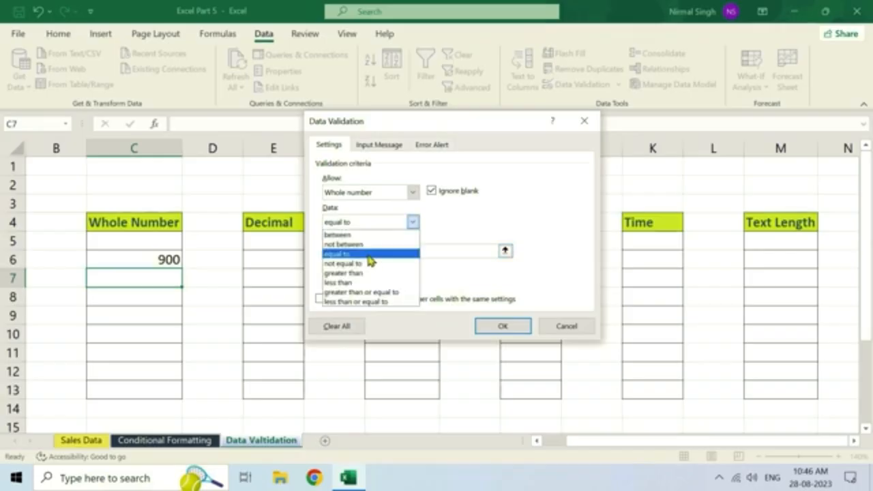
{"action": "left_click", "coordinate": [351, 264]}
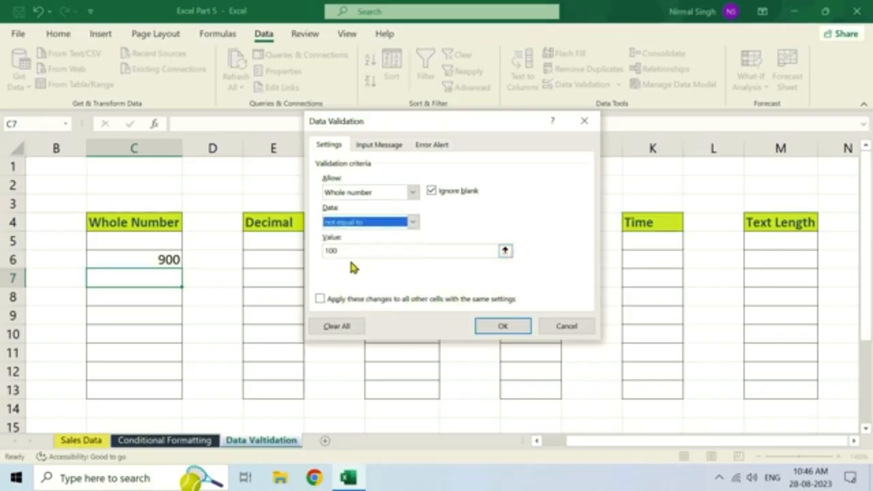
{"action": "left_click", "coordinate": [349, 251]}
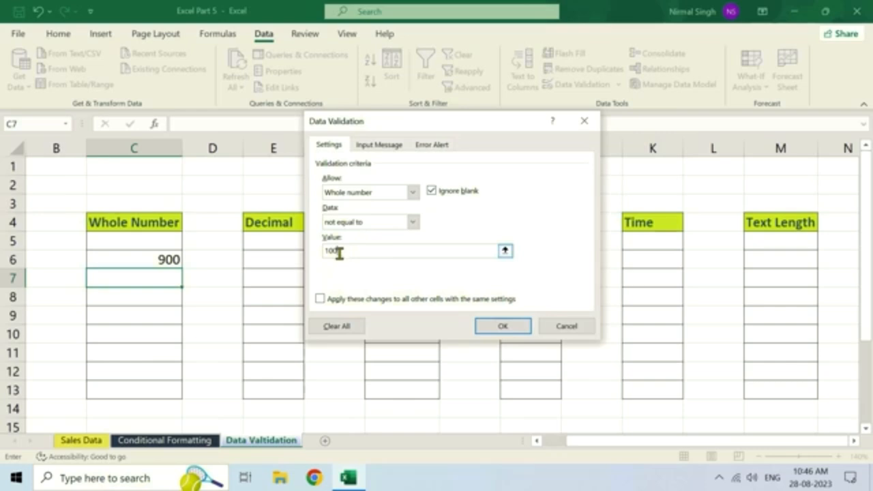
{"action": "type", "text": "0"}
- Try the greater than condition with a minimum of 100, followed by less than with the maximum cleared
{"action": "left_click", "coordinate": [372, 228]}
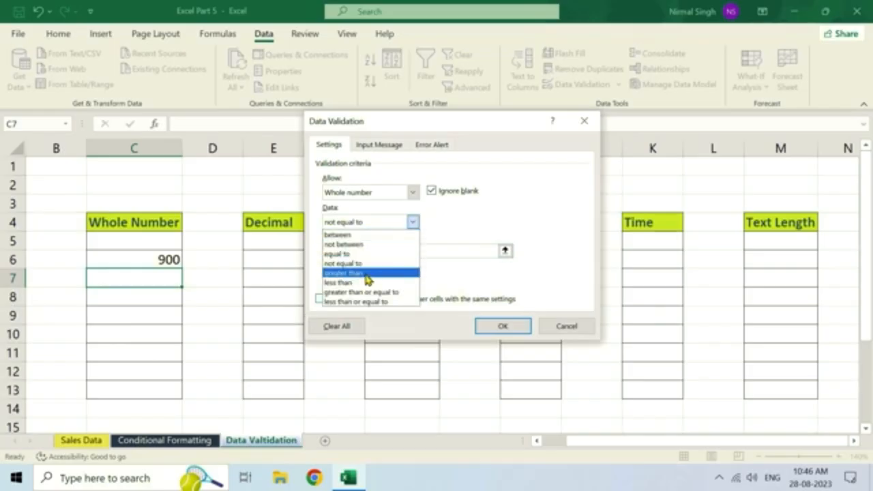
{"action": "left_click", "coordinate": [367, 274]}
{"action": "left_click", "coordinate": [366, 253]}
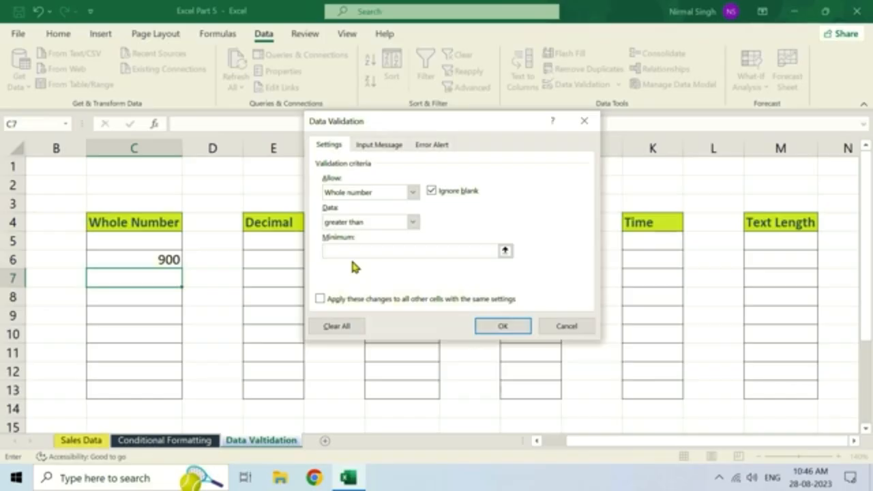
{"action": "type", "text": "100"}
{"action": "left_click", "coordinate": [374, 223]}
{"action": "left_click", "coordinate": [348, 283]}
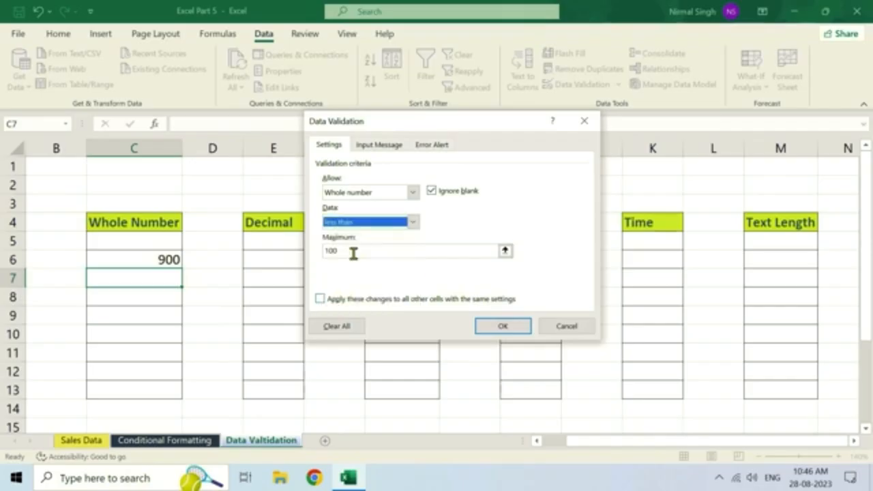
{"action": "left_click", "coordinate": [353, 252]}
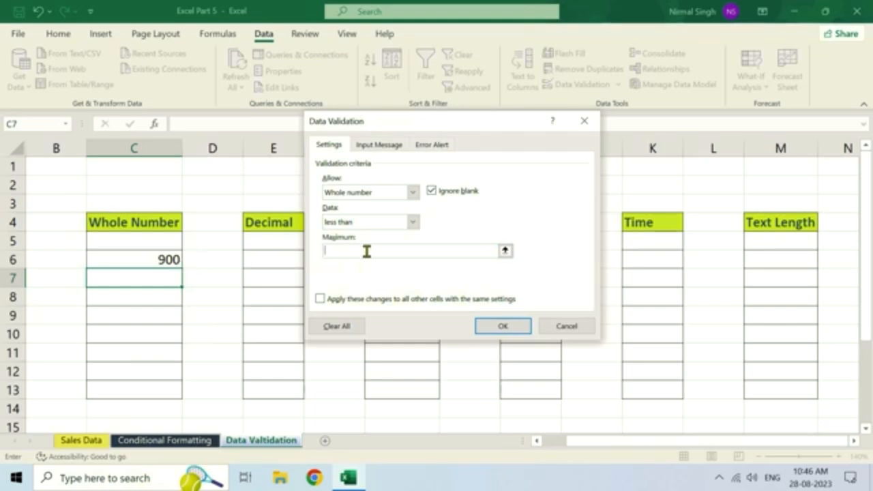
- Try the greater than or equal to condition with a minimum of 100
{"action": "left_click", "coordinate": [412, 223]}
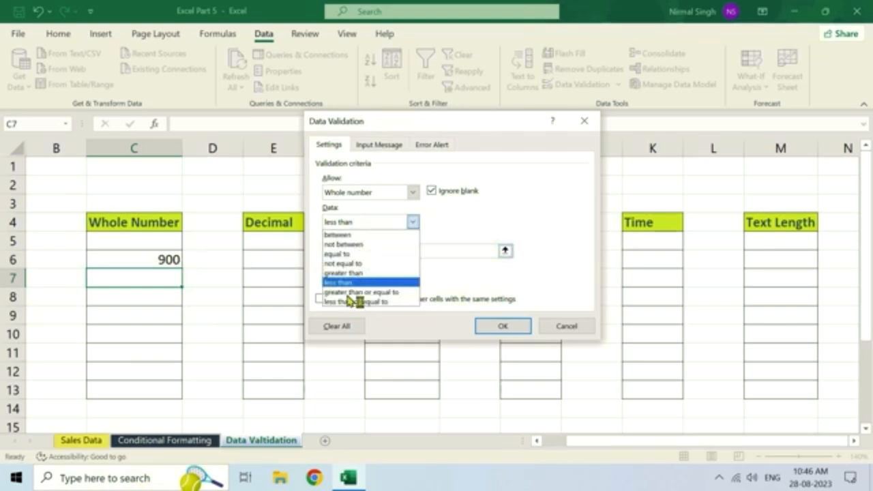
{"action": "left_click", "coordinate": [368, 292]}
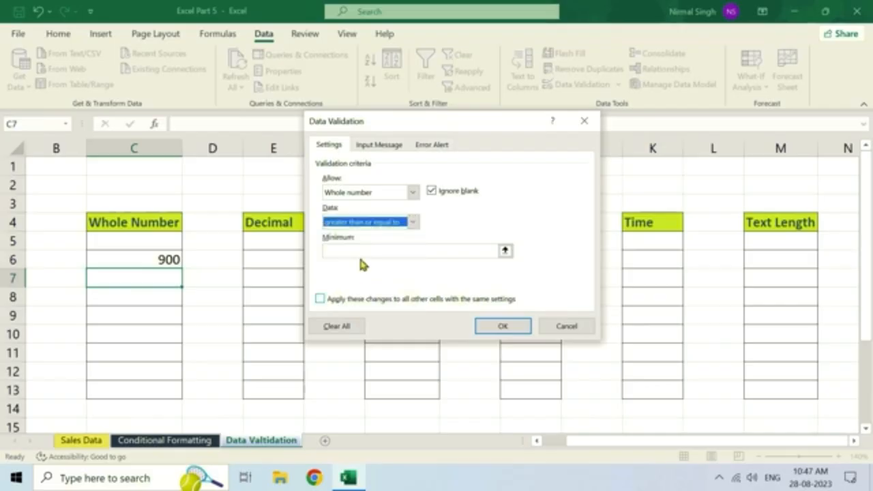
{"action": "left_click", "coordinate": [360, 250]}
{"action": "type", "text": "1"}
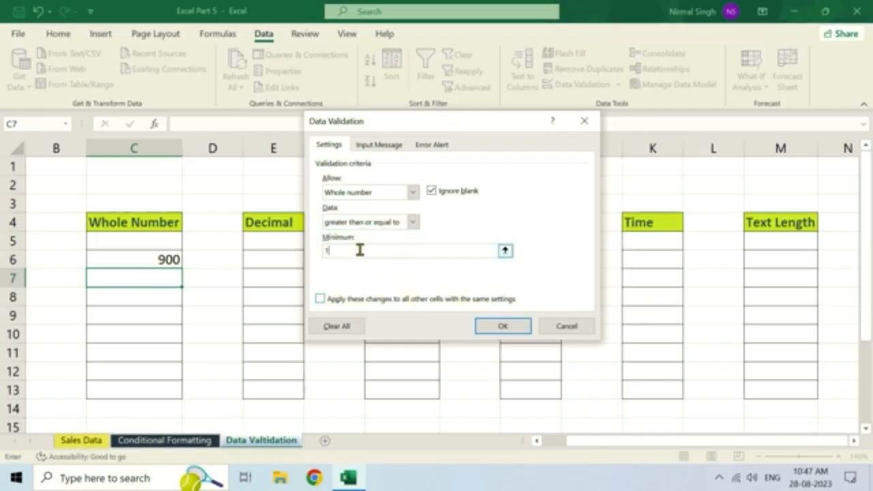
{"action": "type", "text": "00"}
- Try the less than or equal to condition with a maximum of 500 and discard the rule changes
{"action": "left_click", "coordinate": [413, 221]}
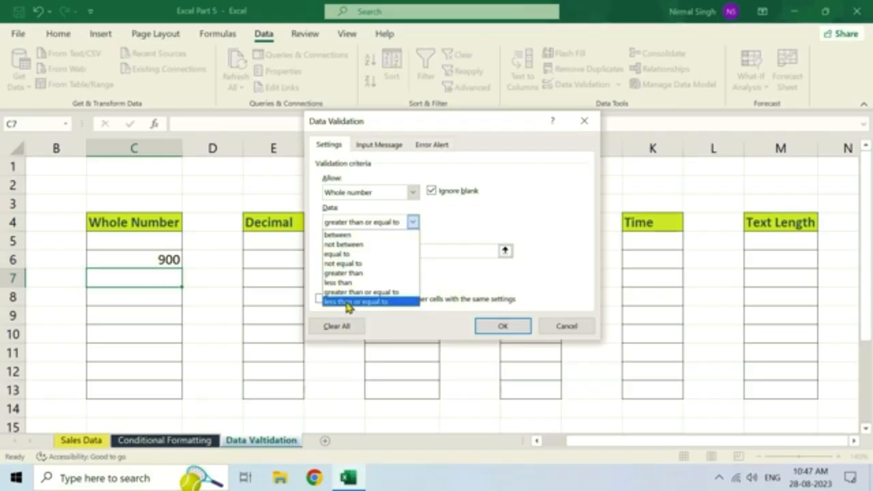
{"action": "left_click", "coordinate": [347, 302]}
{"action": "left_click", "coordinate": [347, 254]}
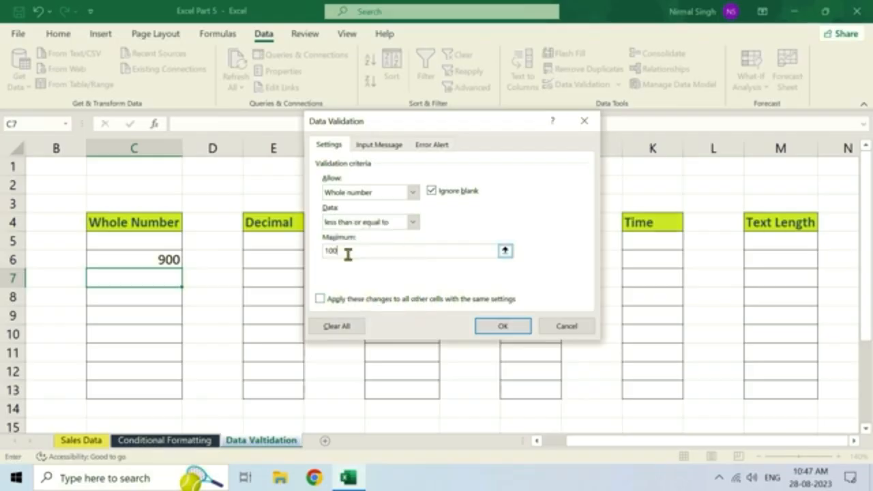
{"action": "type", "text": "500"}
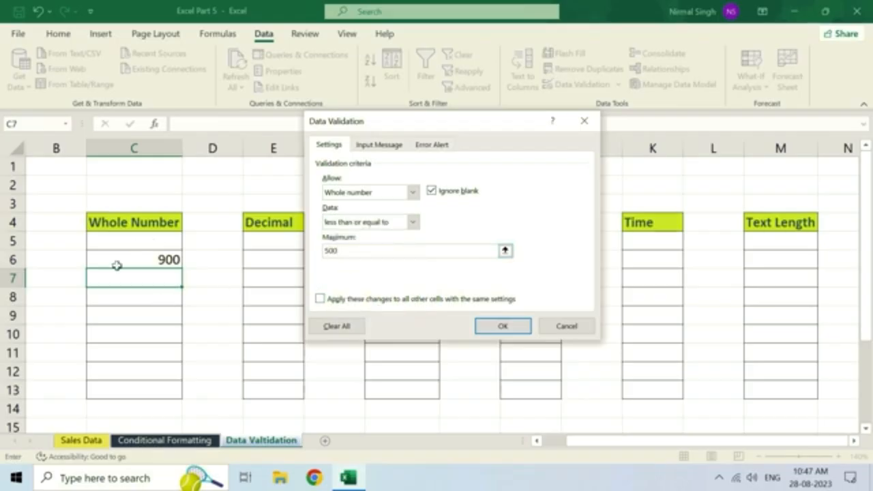
{"action": "left_click", "coordinate": [571, 329]}
- Write 1.45 in cell E6 under Decimal as a sample decimal and erase it again
{"action": "left_click", "coordinate": [282, 237]}
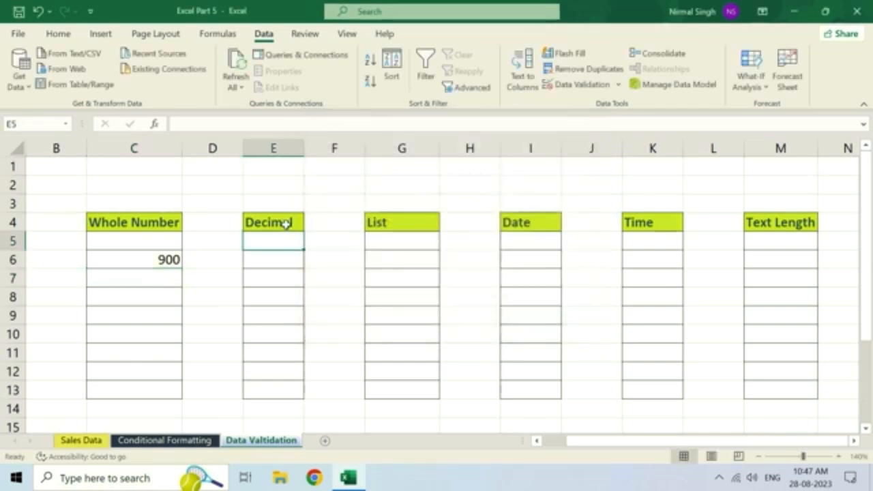
{"action": "left_click", "coordinate": [285, 226]}
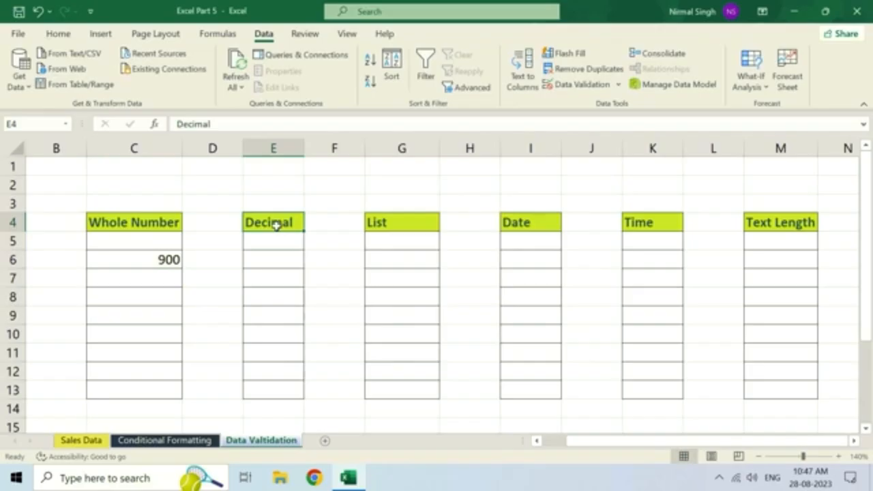
{"action": "left_click", "coordinate": [276, 253]}
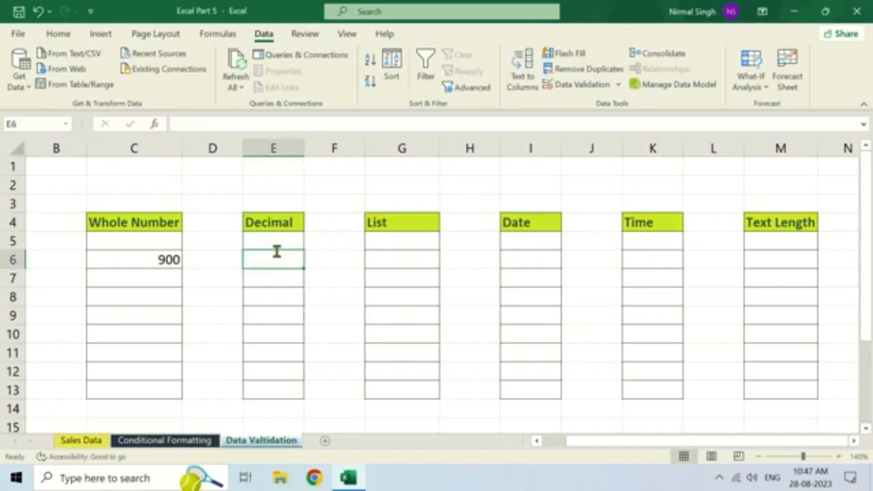
{"action": "type", "text": "1.45"}
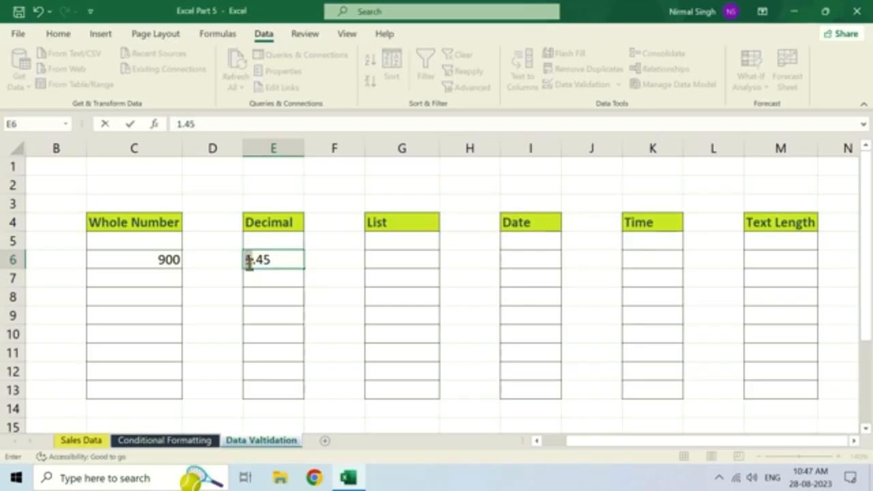
{"action": "left_click_drag", "start_coordinate": [248, 261], "coordinate": [257, 267]}
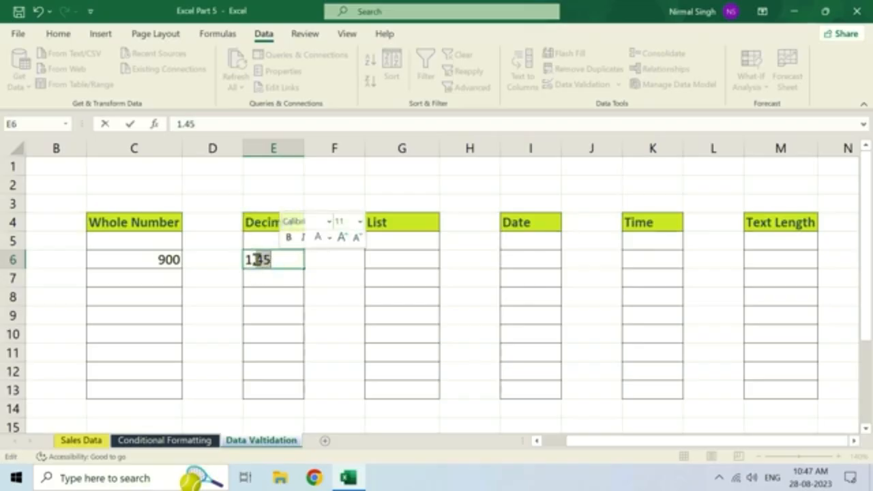
{"action": "left_click", "coordinate": [254, 259]}
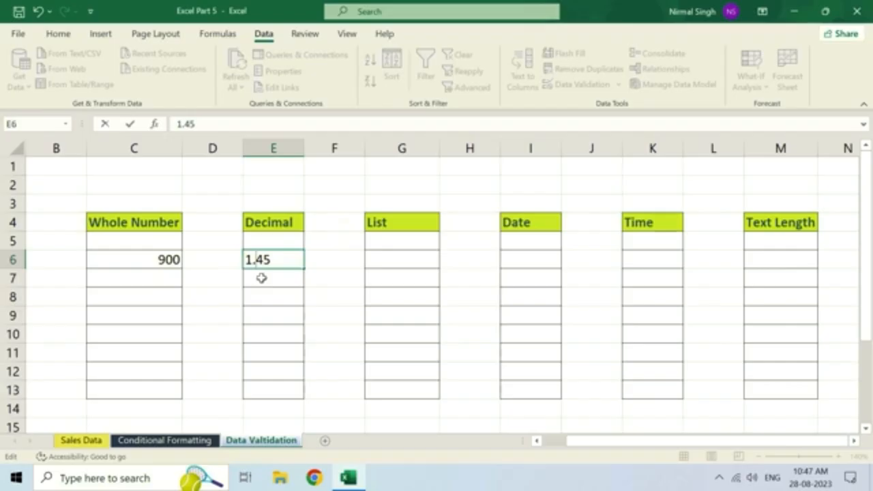
{"action": "key", "text": "BackSpace"}
{"action": "key", "text": "BackSpace"}
{"action": "key", "text": "Delete"}
{"action": "key", "text": "Delete"}
{"action": "key", "text": "Return"}
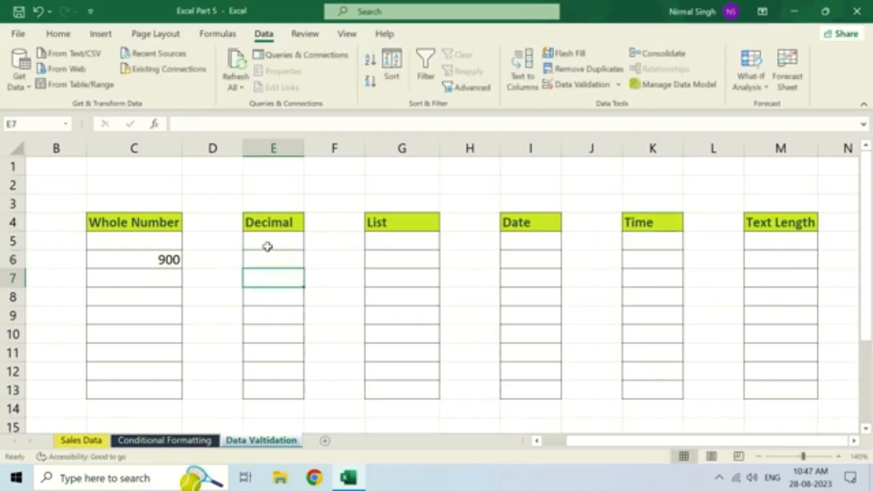
- Start a data validation rule for E5:E13 under Decimal, with Decimal as the allowed type
{"action": "left_click", "coordinate": [267, 247]}
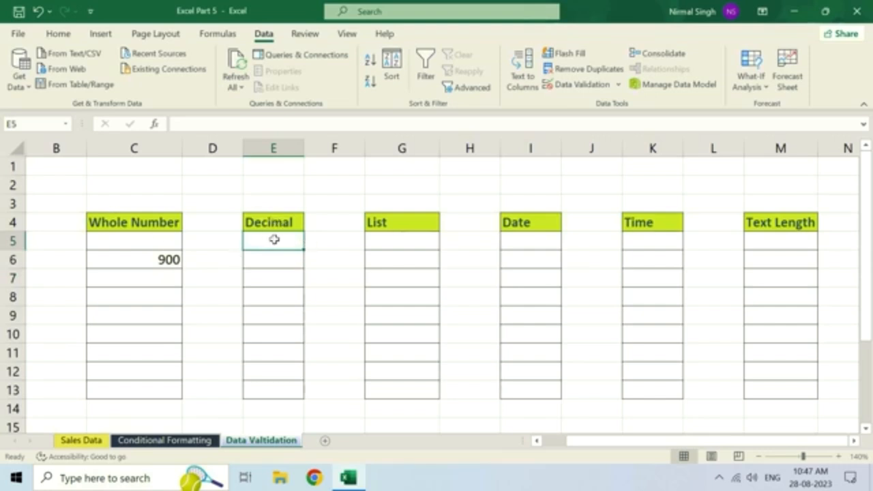
{"action": "left_click_drag", "start_coordinate": [274, 240], "coordinate": [292, 390]}
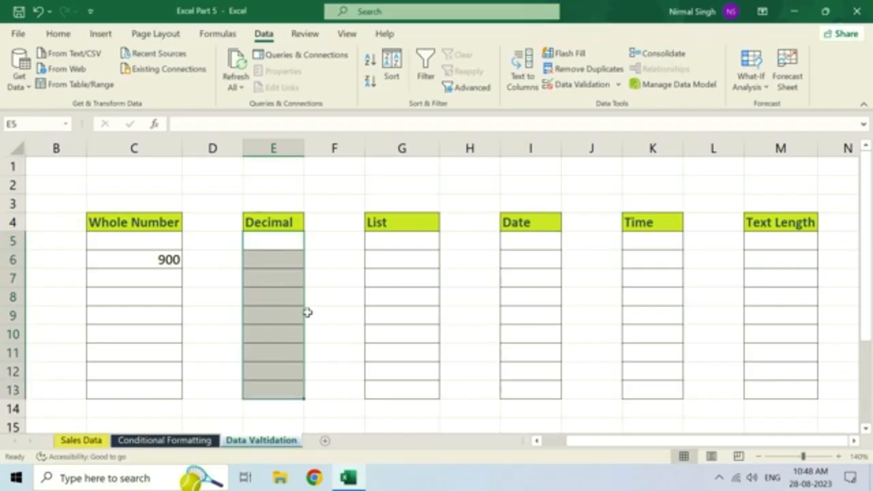
{"action": "left_click", "coordinate": [582, 84]}
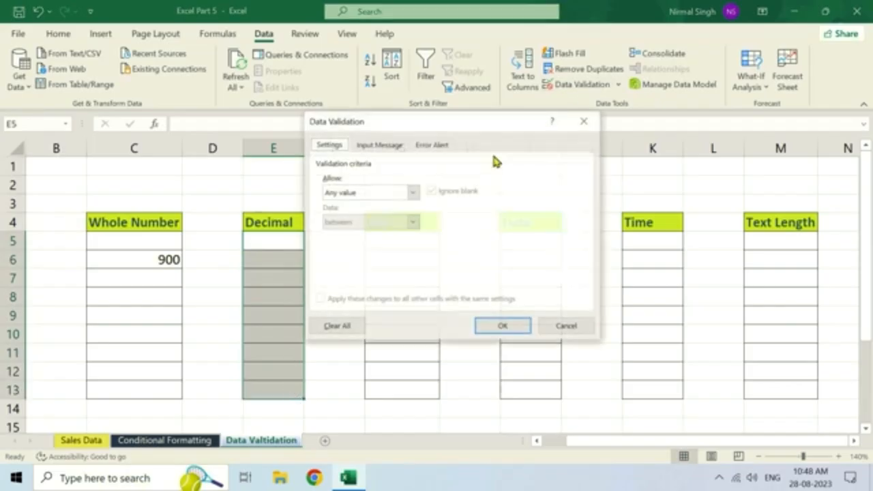
{"action": "left_click", "coordinate": [341, 193]}
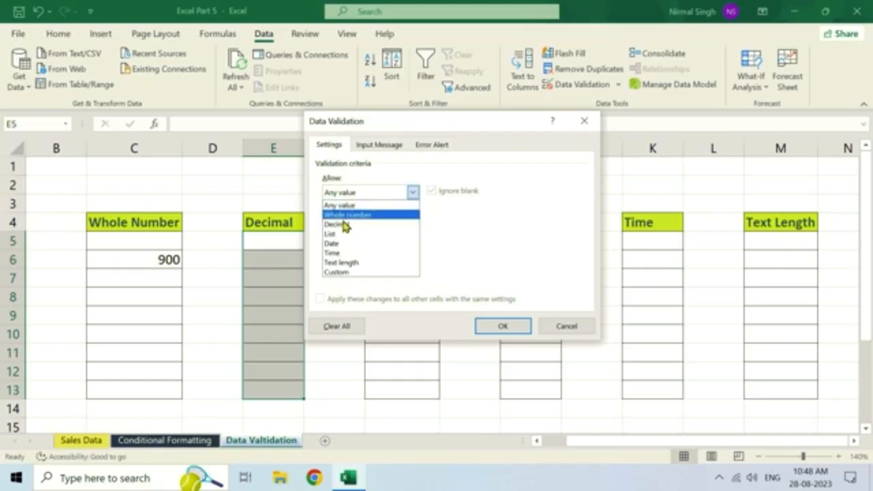
{"action": "left_click", "coordinate": [345, 227]}
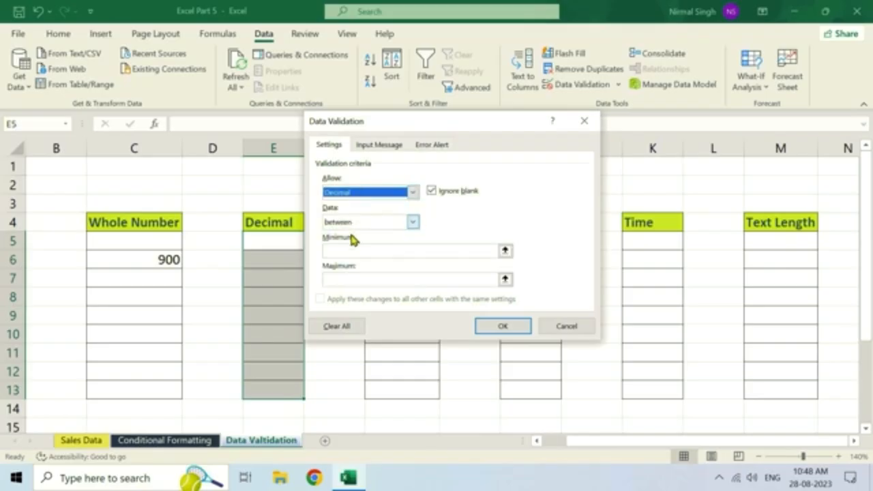
- Limit the decimals to between a minimum of 1.0 and a maximum of 10.00 and apply the validation rule
{"action": "left_click", "coordinate": [352, 224]}
{"action": "left_click", "coordinate": [349, 234]}
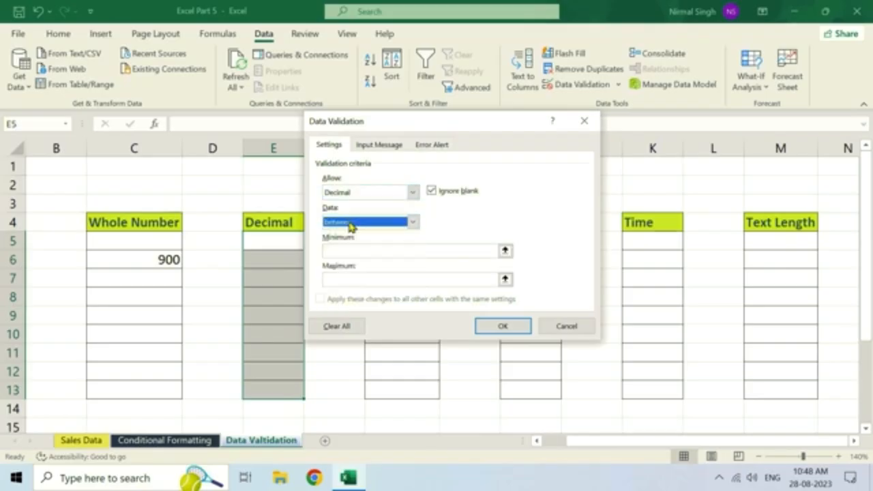
{"action": "left_click", "coordinate": [350, 224]}
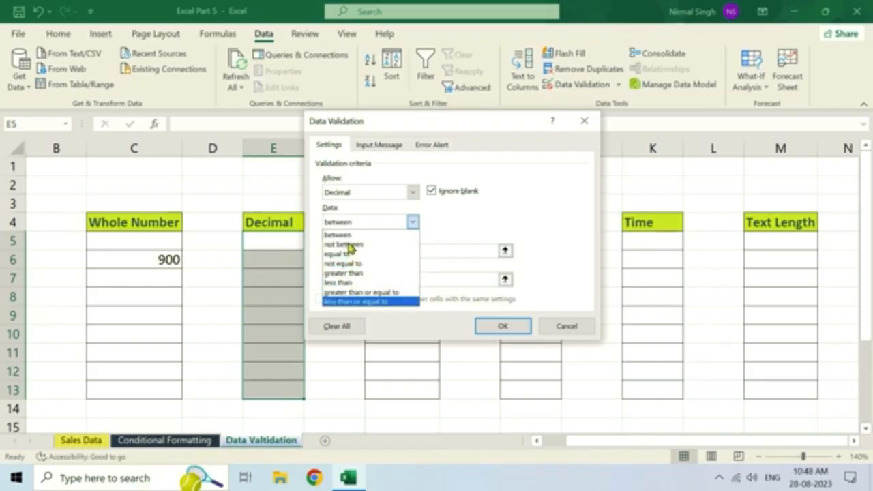
{"action": "left_click", "coordinate": [353, 236]}
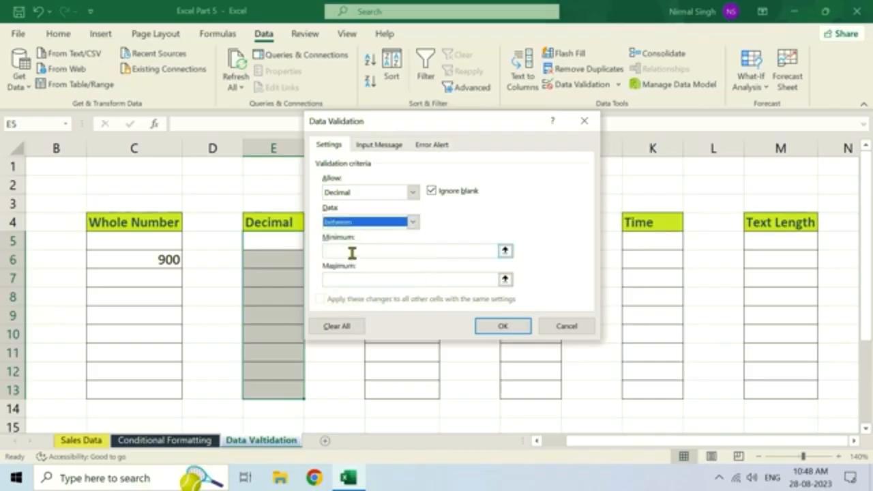
{"action": "left_click", "coordinate": [352, 252]}
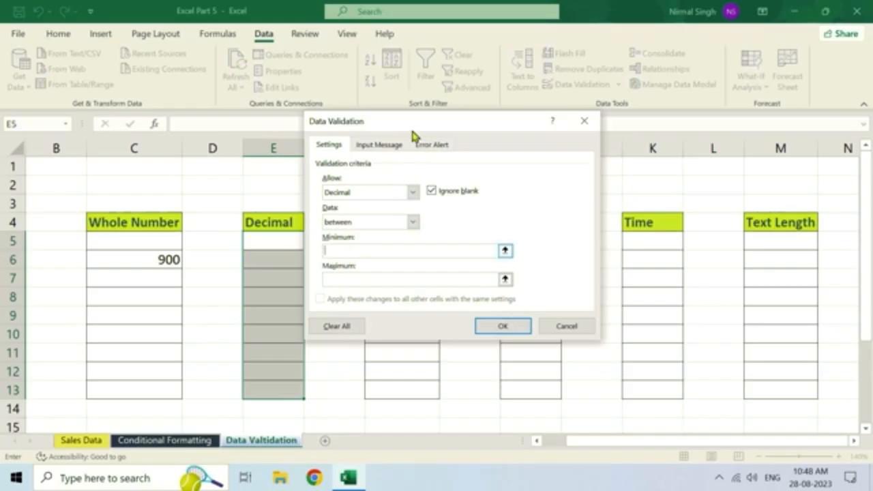
{"action": "left_click_drag", "start_coordinate": [473, 123], "coordinate": [542, 130]}
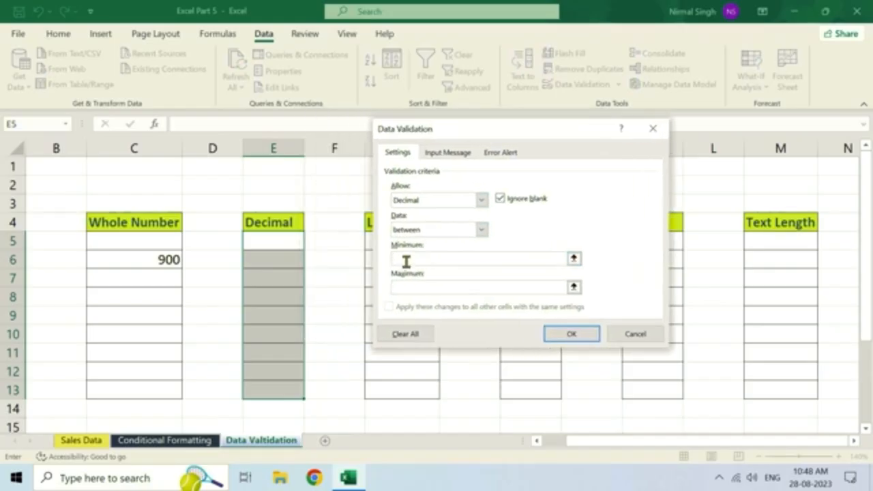
{"action": "type", "text": "1"}
{"action": "key", "text": "Tab"}
{"action": "type", "text": "10"}
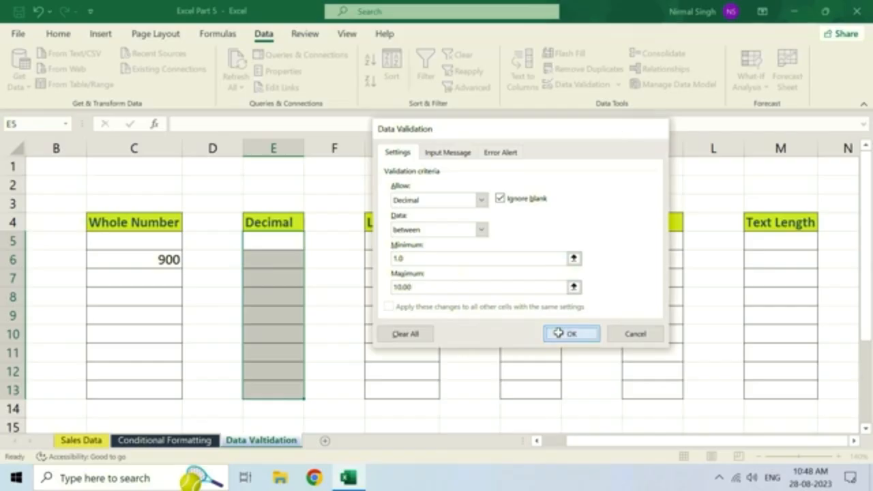
{"action": "left_click", "coordinate": [559, 333]}
- Try to enter 0.5 in cell E6 under Decimal to test the rule, and choose to retry the entry
{"action": "left_click", "coordinate": [277, 261]}
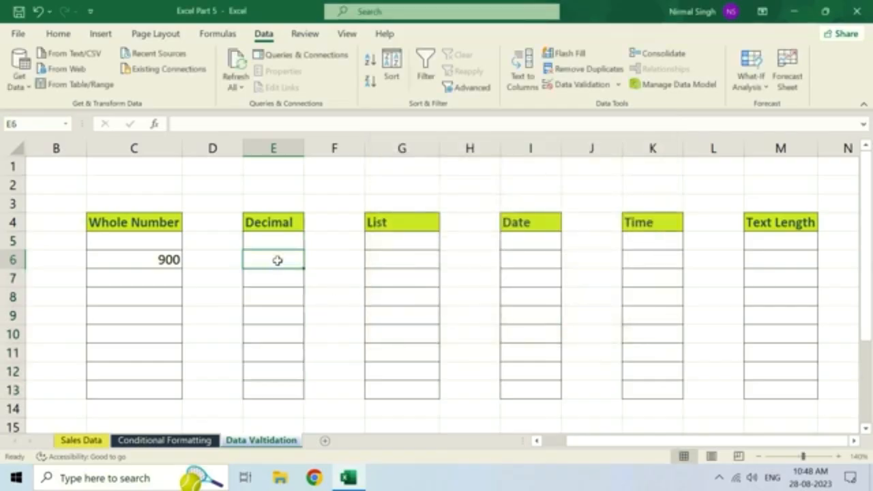
{"action": "type", "text": "0"}
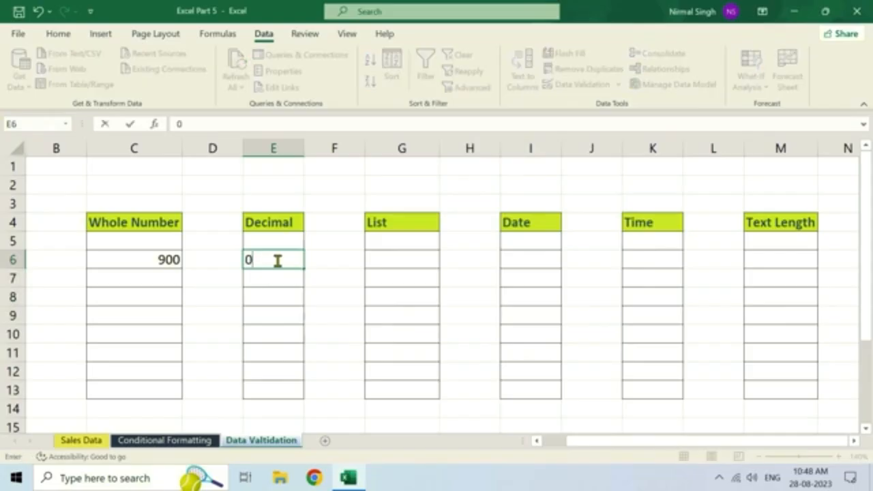
{"action": "type", "text": ".5"}
{"action": "key", "text": "Return"}
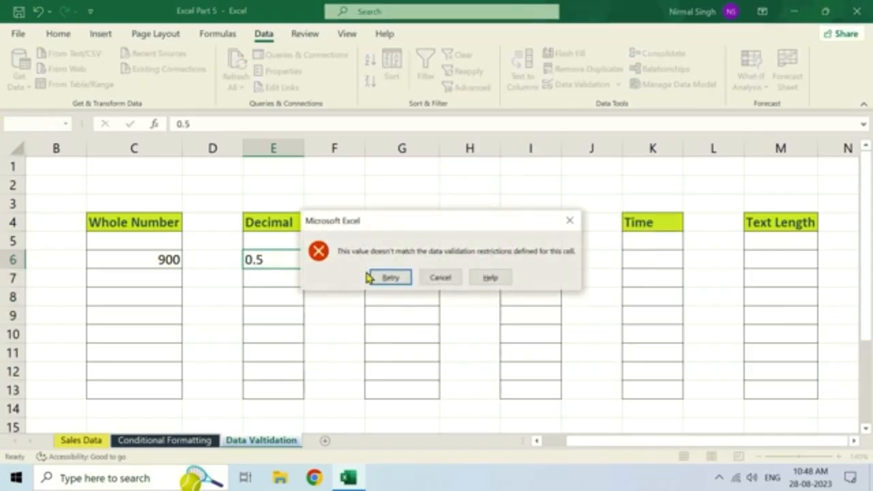
{"action": "left_click", "coordinate": [391, 277]}
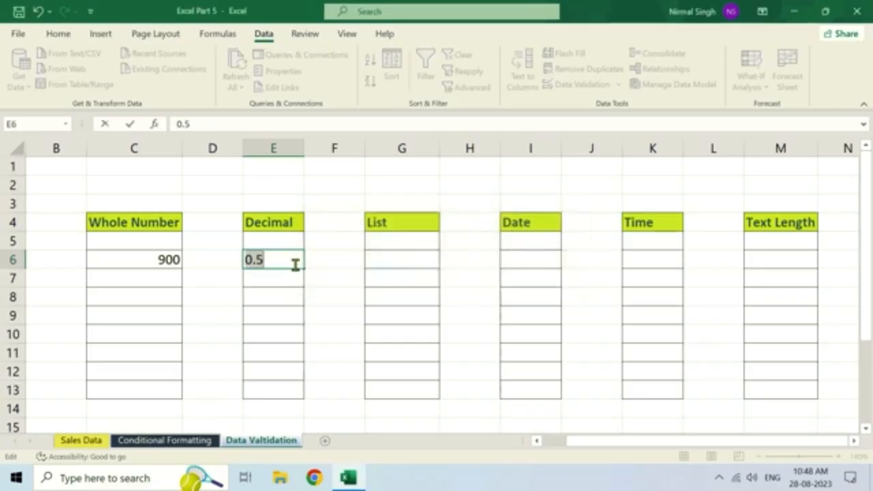
- Replace the entry in cell E6 under Decimal with 2.5 and reselect the cell
{"action": "key", "text": "BackSpace"}
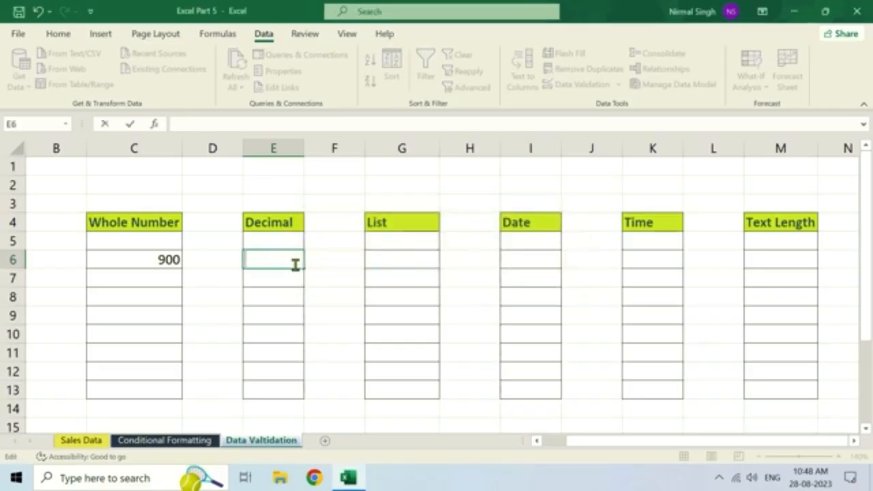
{"action": "type", "text": "2.5"}
{"action": "key", "text": "Return"}
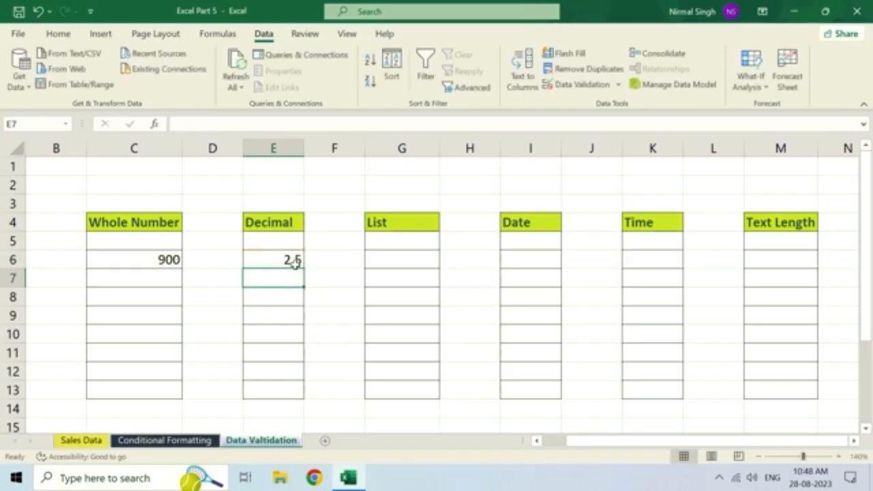
{"action": "left_click", "coordinate": [300, 265]}
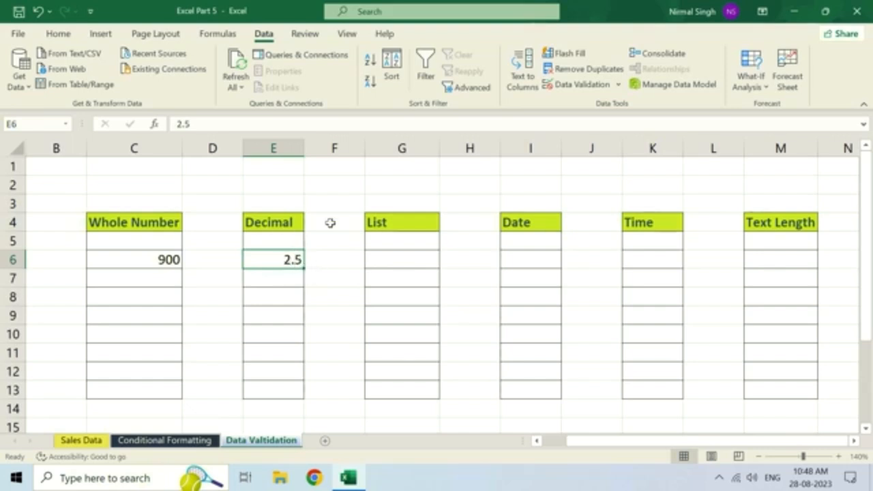
- Review the comparison conditions in the data validation settings of Decimal cell E6 and close them without saving
{"action": "left_click", "coordinate": [582, 85]}
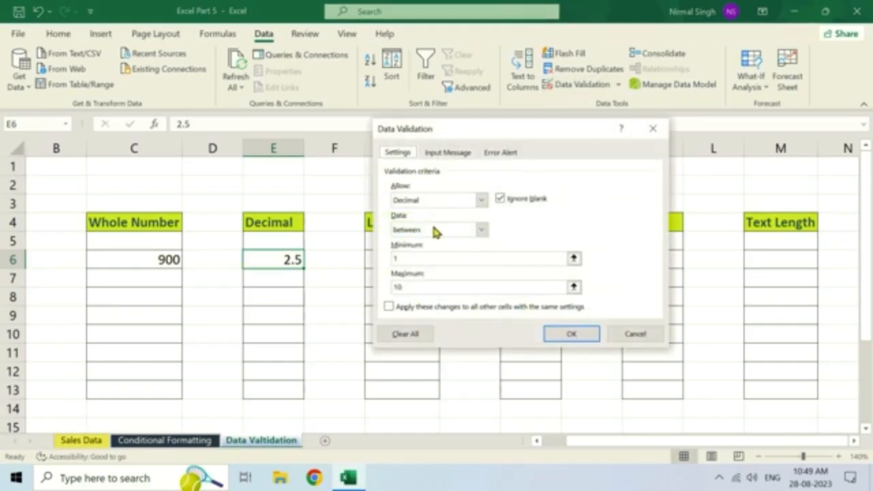
{"action": "left_click", "coordinate": [425, 232]}
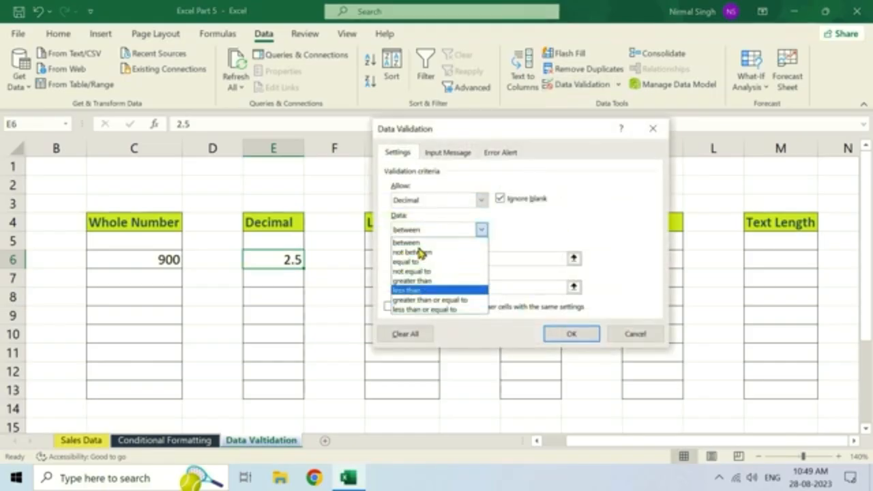
{"action": "left_click", "coordinate": [419, 244]}
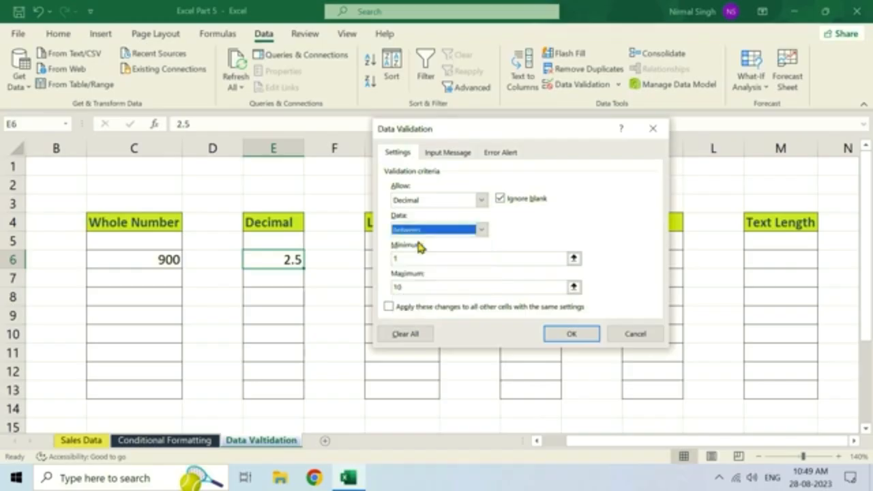
{"action": "left_click", "coordinate": [633, 335]}
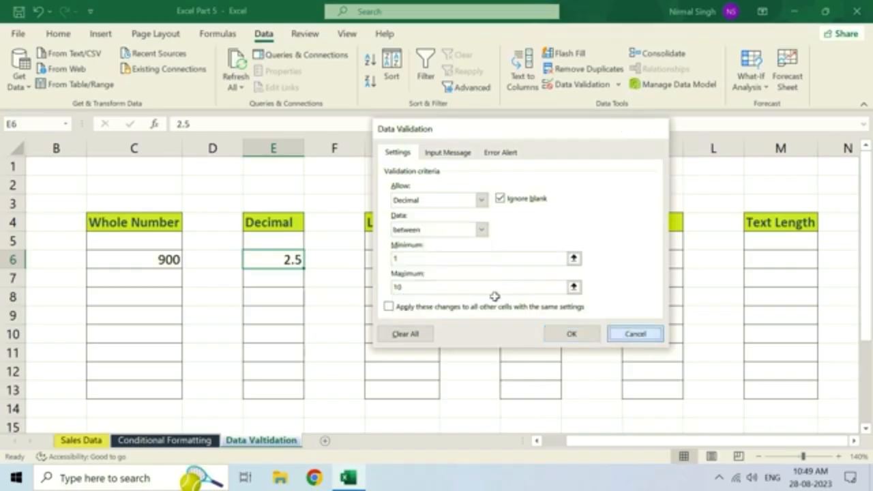
- Apply List data validation to cells G5:G13 with the source bread, milk, rice, oil, eggs, fruits
{"action": "left_click", "coordinate": [396, 235]}
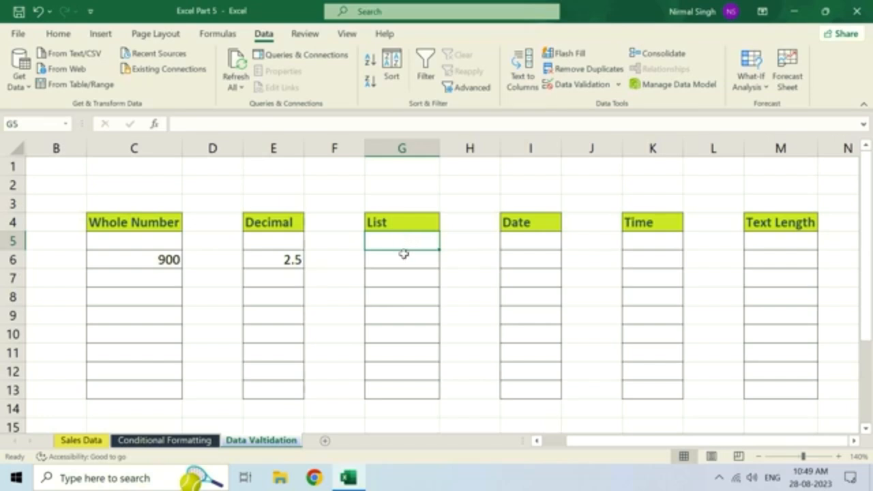
{"action": "left_click_drag", "start_coordinate": [404, 255], "coordinate": [414, 392]}
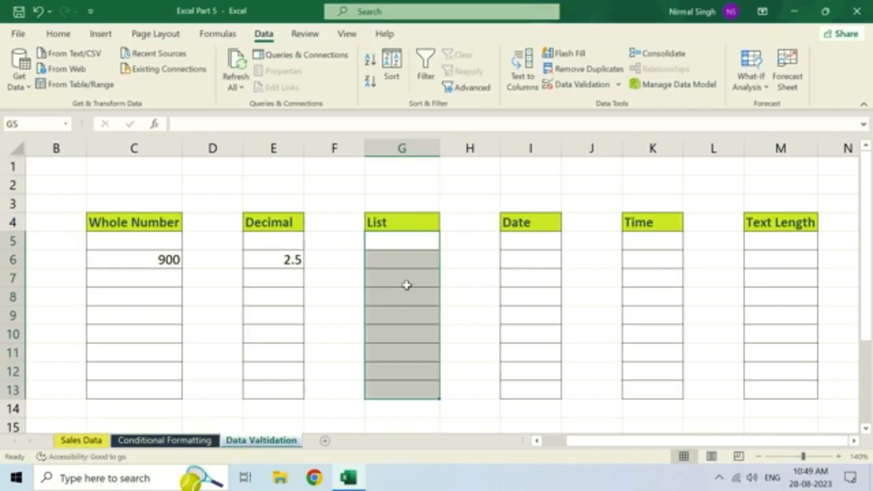
{"action": "left_click", "coordinate": [578, 84]}
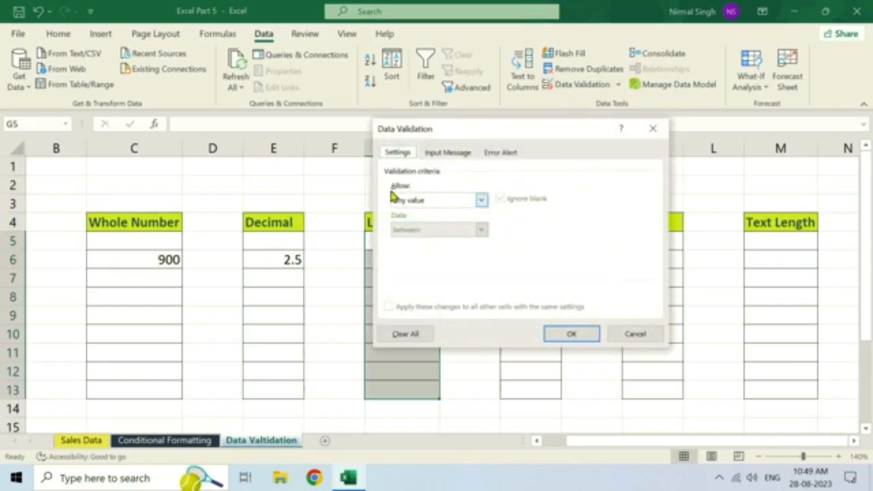
{"action": "left_click", "coordinate": [419, 208]}
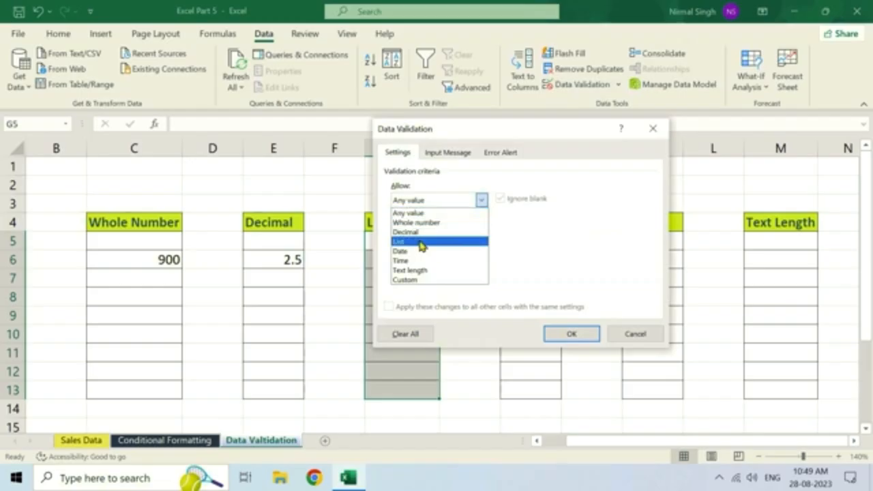
{"action": "left_click", "coordinate": [421, 245]}
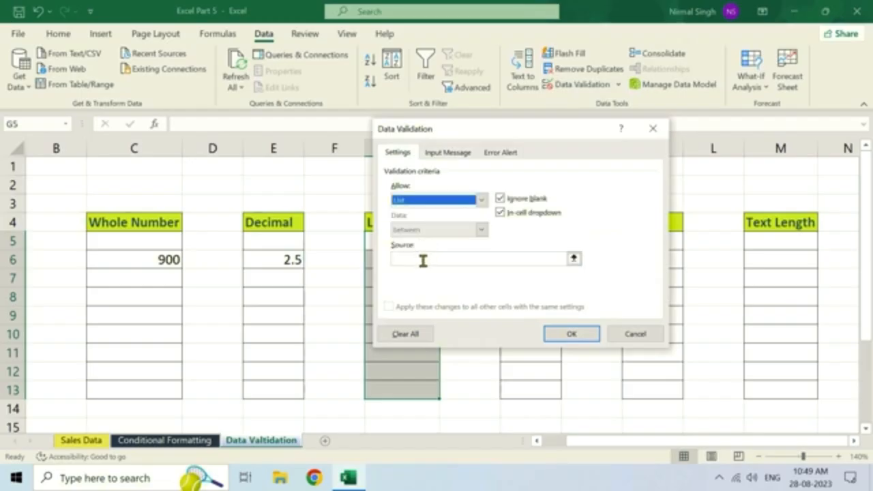
{"action": "left_click", "coordinate": [423, 259]}
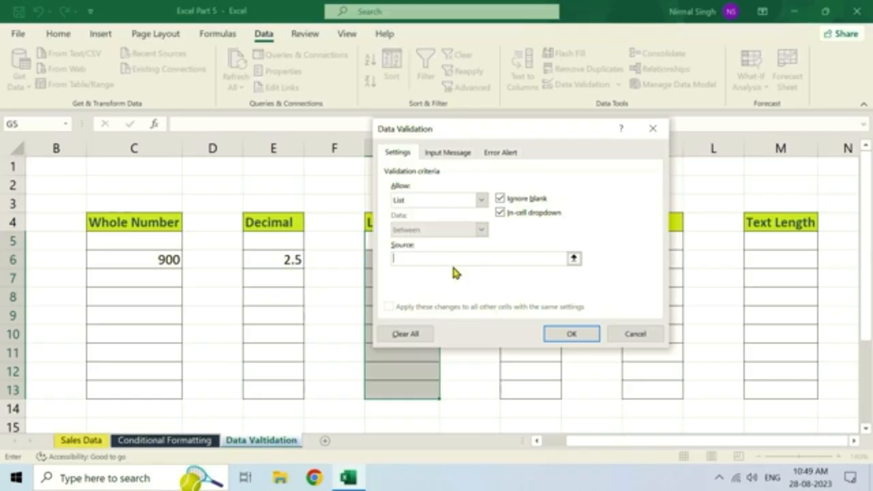
{"action": "type", "text": "bread, milk, rice, oil, eggs,"}
{"action": "type", "text": "fruits"}
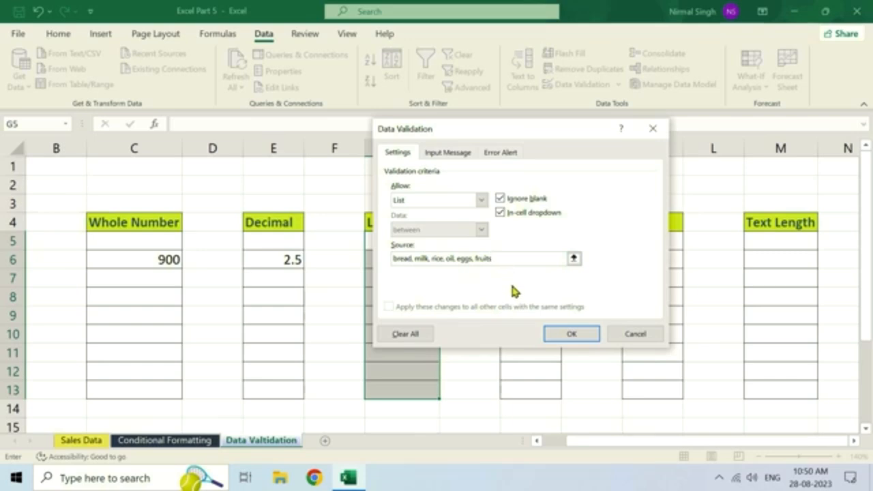
{"action": "left_click", "coordinate": [572, 333]}
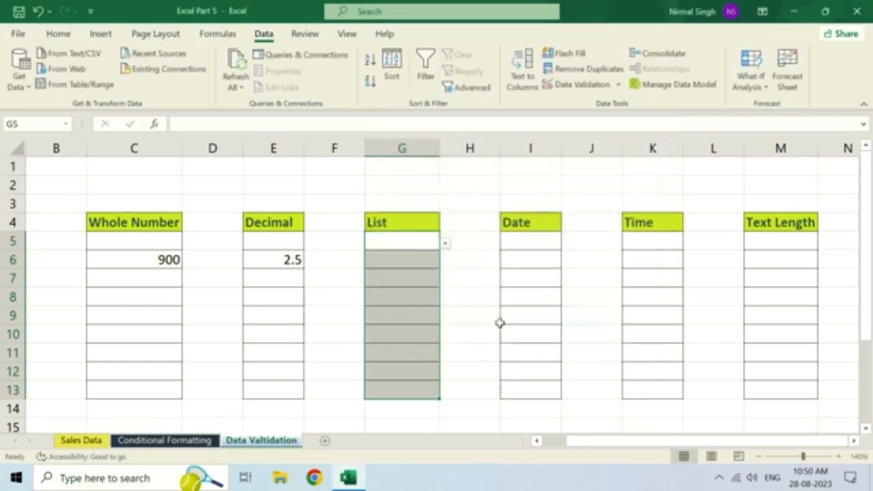
- Check several cells in the List column for the in-cell dropdown and choose bread in cell G5
{"action": "left_click", "coordinate": [416, 261]}
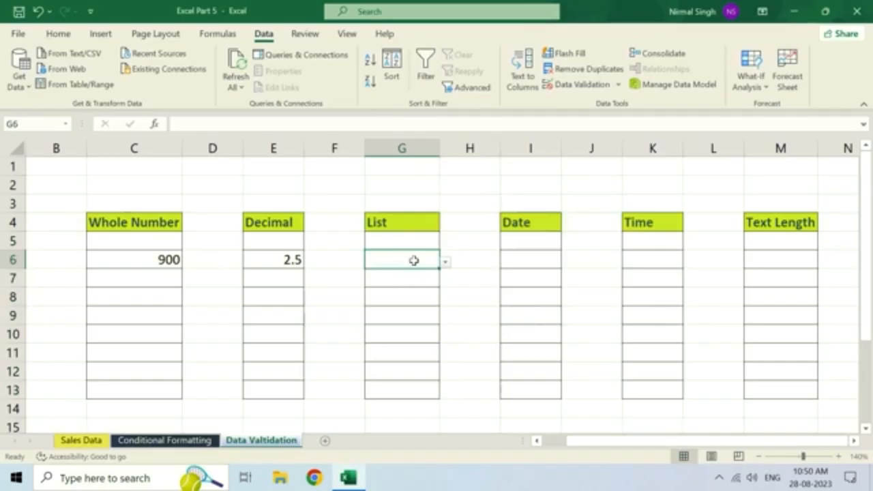
{"action": "left_click", "coordinate": [412, 282]}
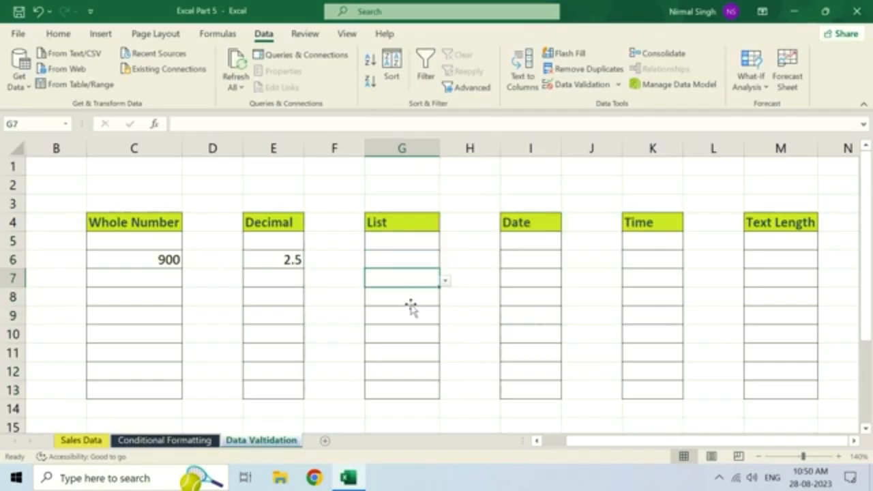
{"action": "left_click", "coordinate": [411, 307]}
{"action": "key", "text": "Up"}
{"action": "left_click", "coordinate": [418, 243]}
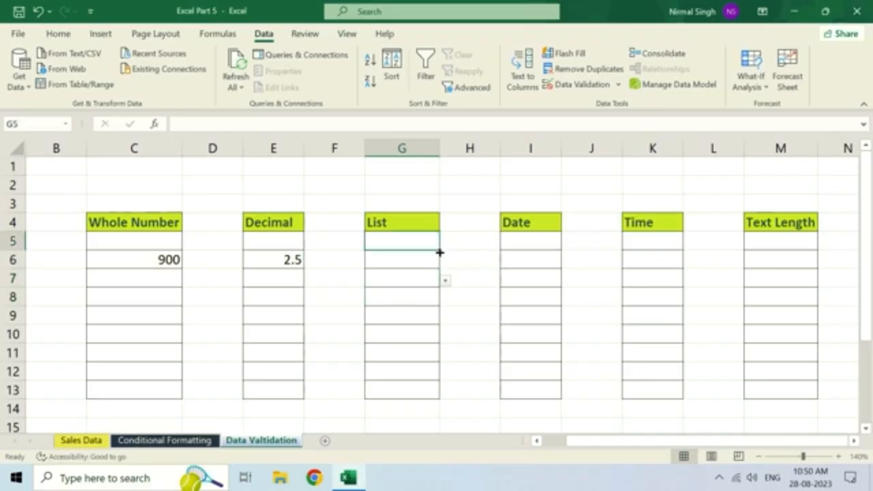
{"action": "left_click", "coordinate": [446, 245]}
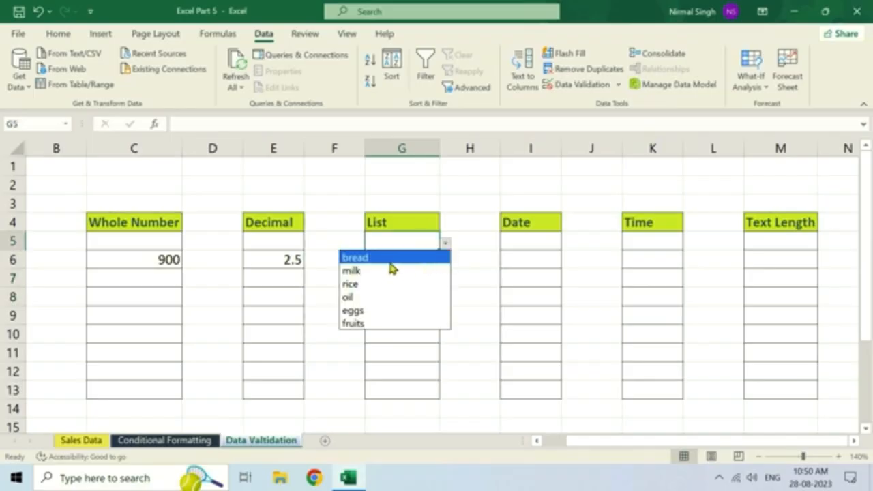
{"action": "left_click", "coordinate": [392, 258]}
{"action": "key", "text": "Return"}
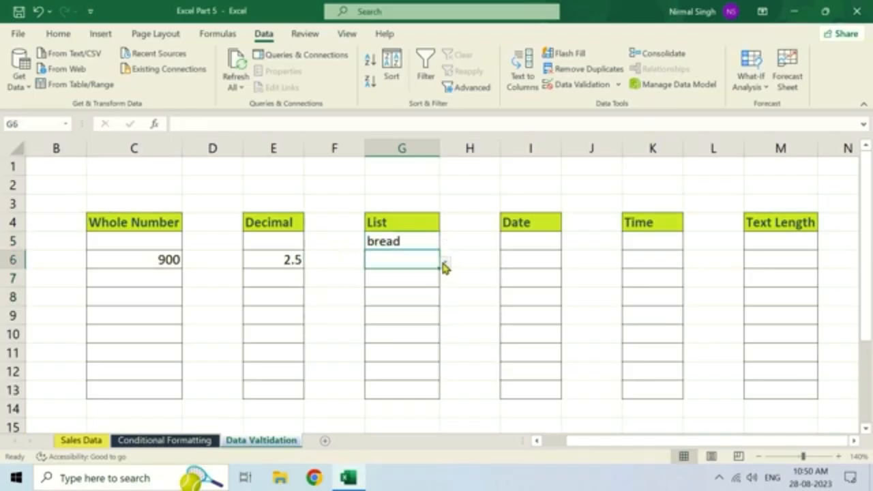
- Choose rice from the validation dropdown in both cells G6 and G7
{"action": "left_click", "coordinate": [444, 267]}
{"action": "left_click", "coordinate": [421, 299]}
{"action": "left_click", "coordinate": [423, 278]}
{"action": "left_click", "coordinate": [446, 282]}
{"action": "left_click", "coordinate": [404, 288]}
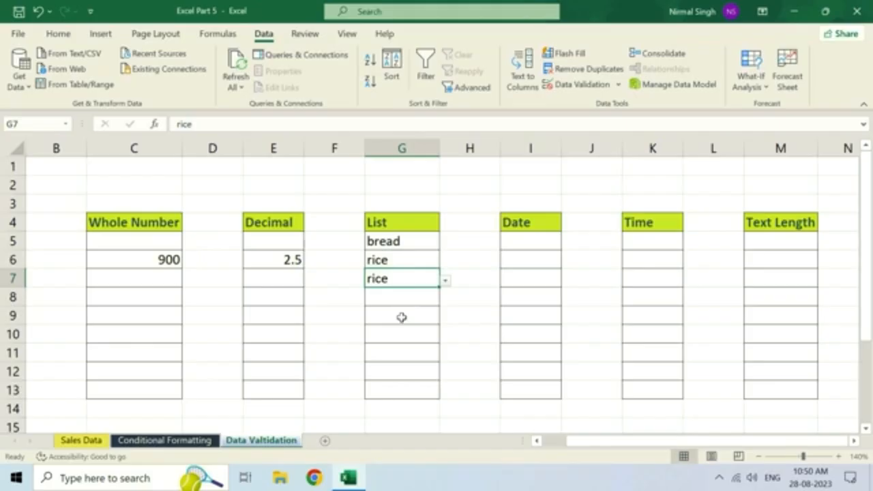
- Try to enter the unlisted text hdsdh in cell G9 and remove it
{"action": "left_click", "coordinate": [401, 317]}
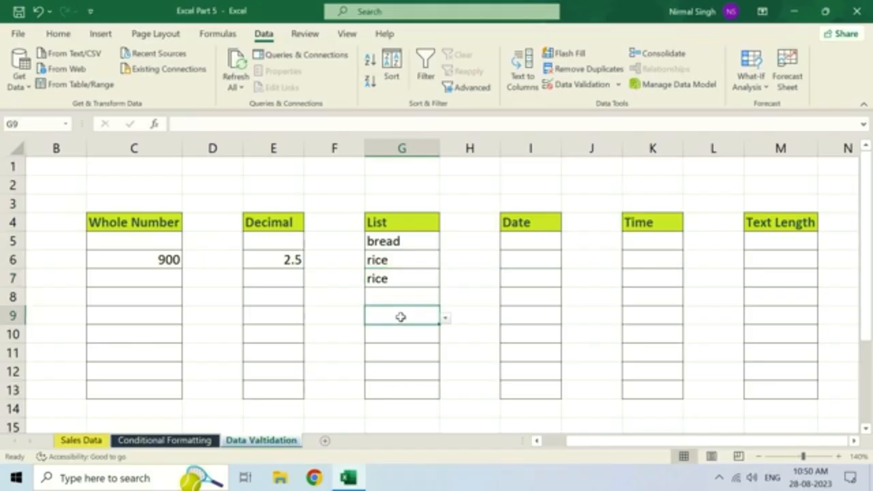
{"action": "type", "text": "hdsdh"}
{"action": "key", "text": "Return"}
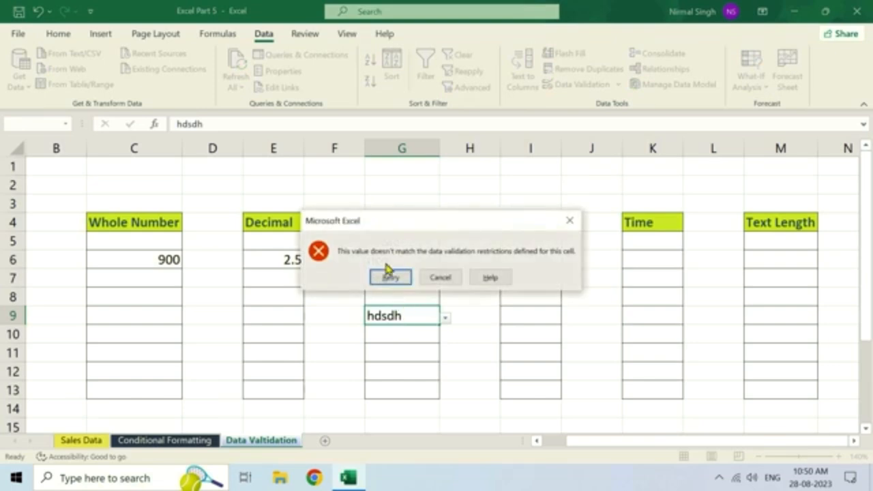
{"action": "left_click", "coordinate": [399, 277]}
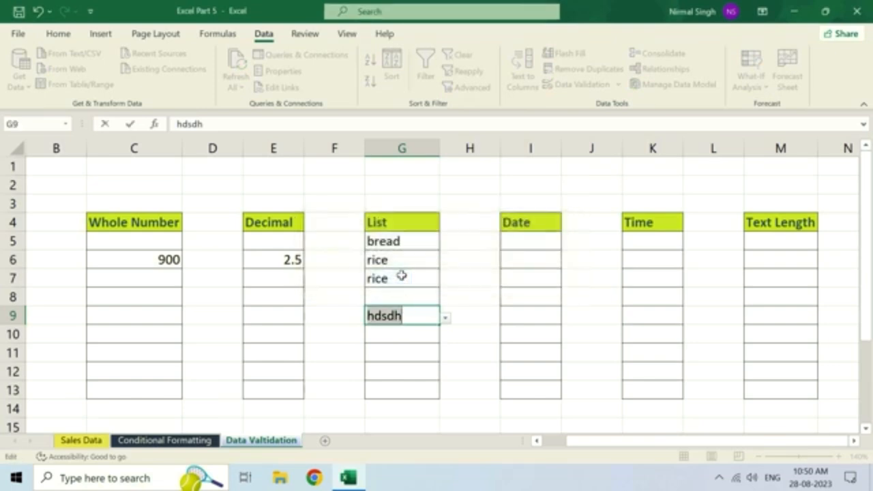
{"action": "key", "text": "BackSpace"}
{"action": "left_click", "coordinate": [401, 275]}
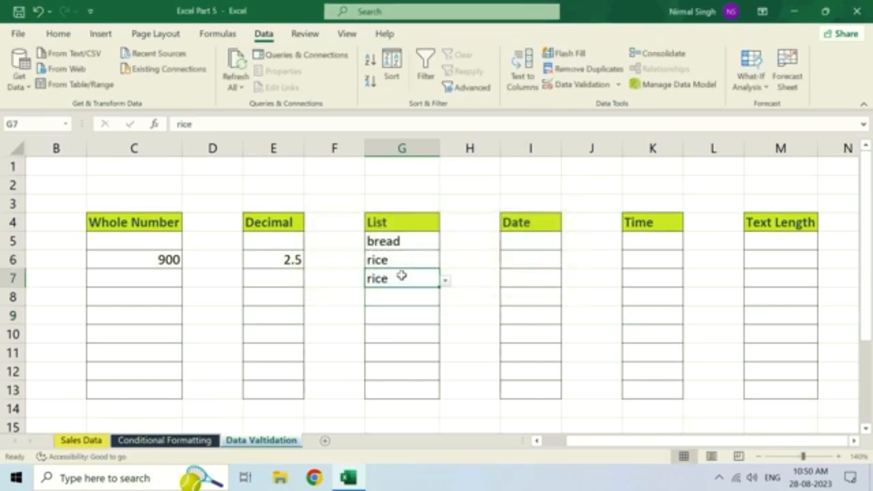
- Start data validation for Date cells I5:I13, allowing Date values with the between condition
{"action": "left_click", "coordinate": [523, 224]}
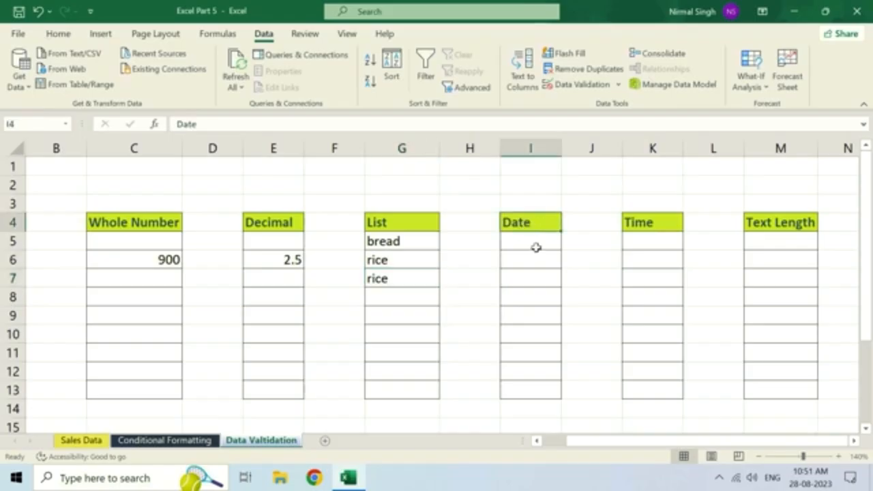
{"action": "left_click_drag", "start_coordinate": [525, 240], "coordinate": [530, 389]}
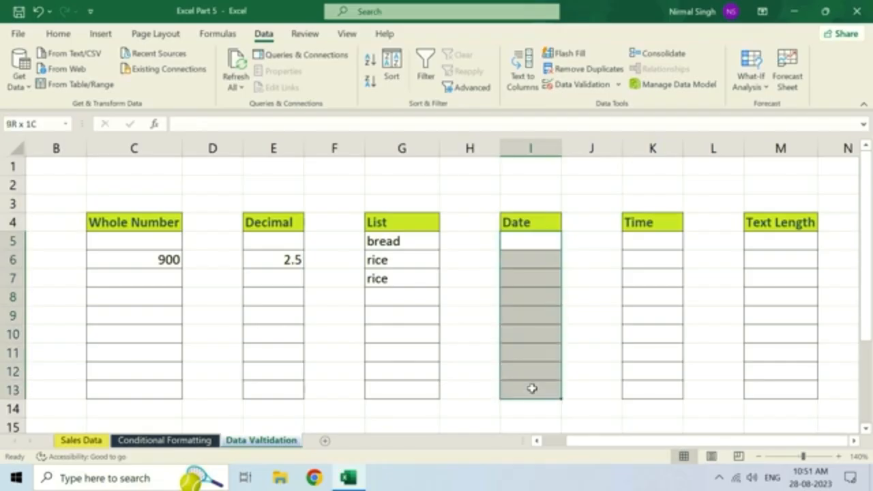
{"action": "left_click", "coordinate": [581, 85]}
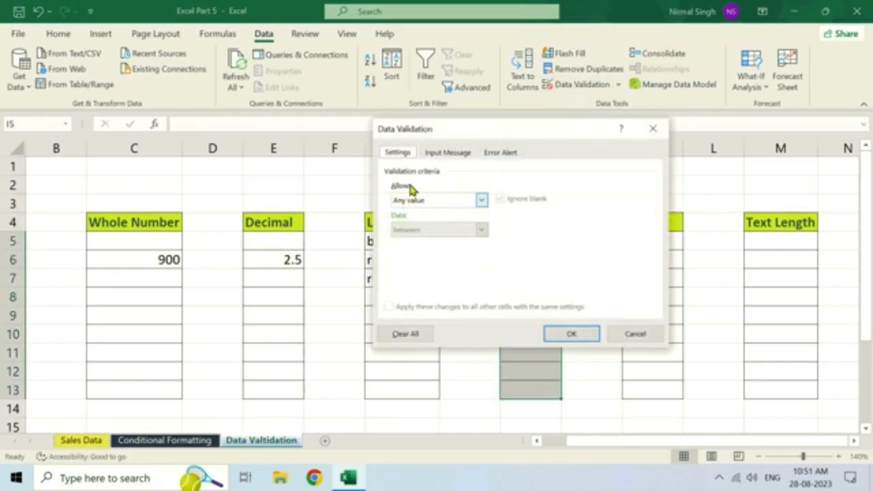
{"action": "left_click", "coordinate": [417, 204]}
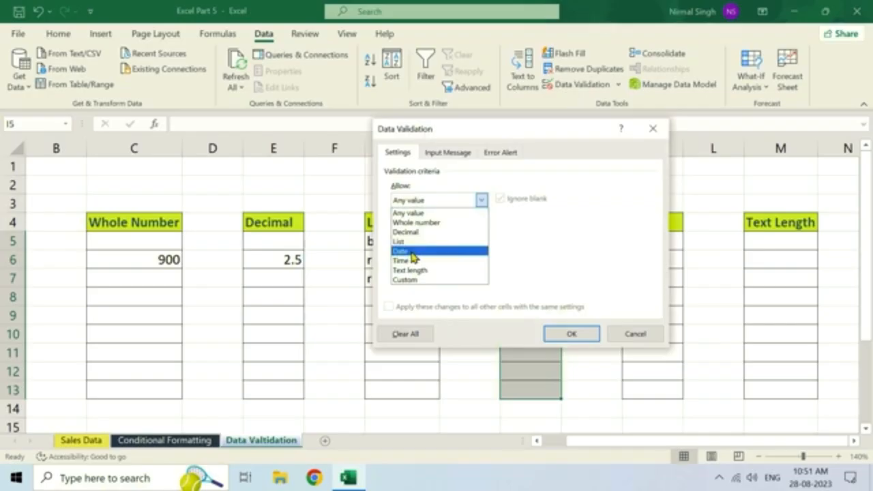
{"action": "left_click", "coordinate": [410, 252]}
{"action": "left_click", "coordinate": [417, 230]}
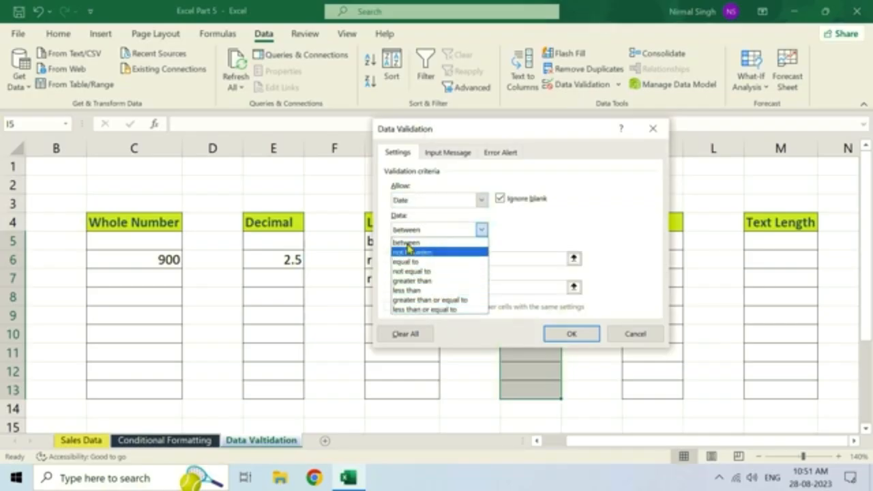
{"action": "left_click", "coordinate": [415, 244]}
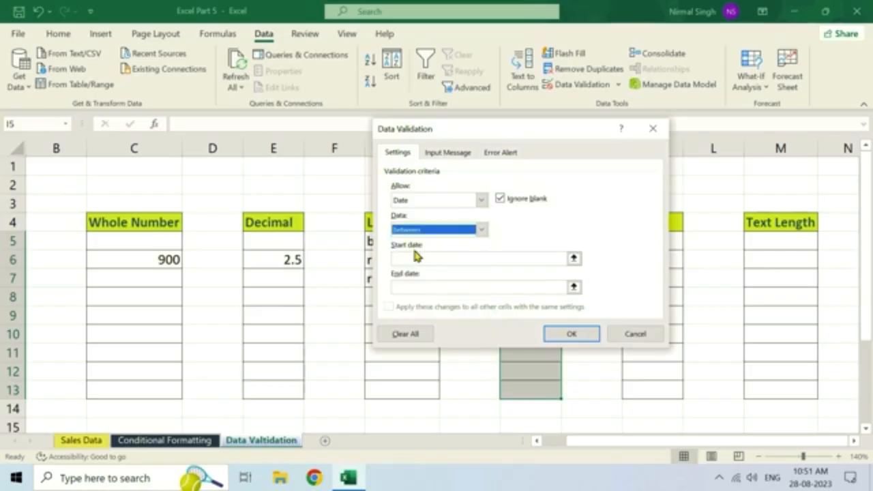
- Set the validation start date to 01/01/2020 and the end date to 31/12/2020, and apply the rule
{"action": "left_click", "coordinate": [417, 258]}
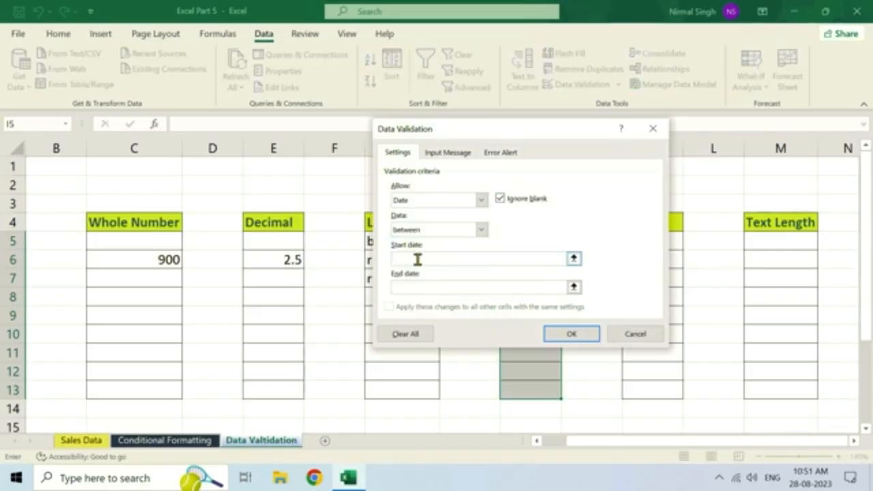
{"action": "type", "text": "01/01/2020"}
{"action": "left_click", "coordinate": [422, 288]}
{"action": "type", "text": "31/12/2020"}
{"action": "left_click", "coordinate": [572, 334]}
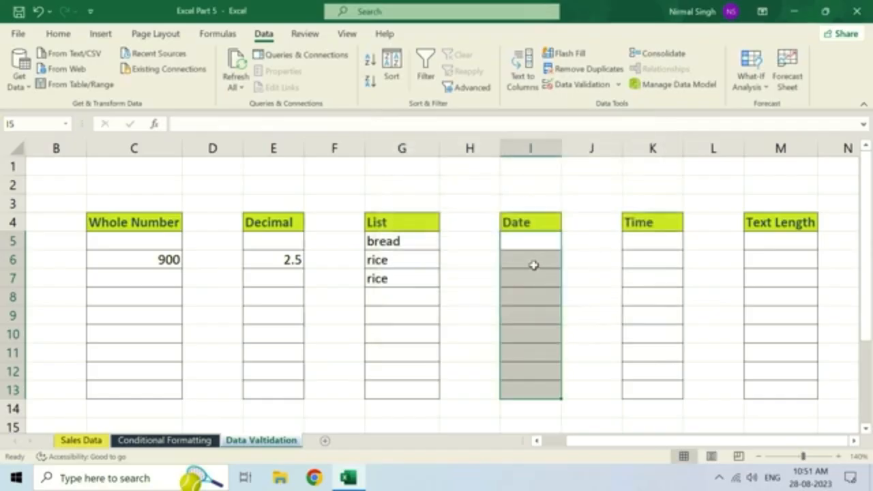
- Try to enter the out-of-range date 2/2/2023 in cell I6 and discard the entry
{"action": "left_click", "coordinate": [532, 263]}
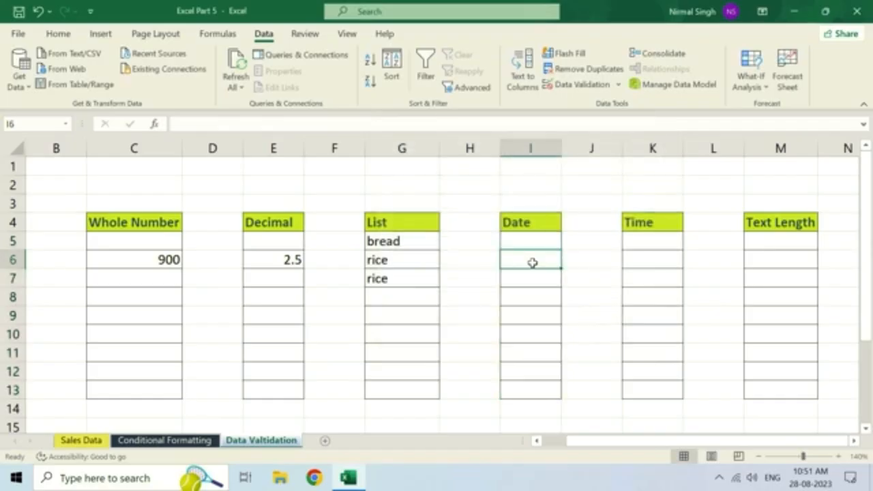
{"action": "type", "text": "2/"}
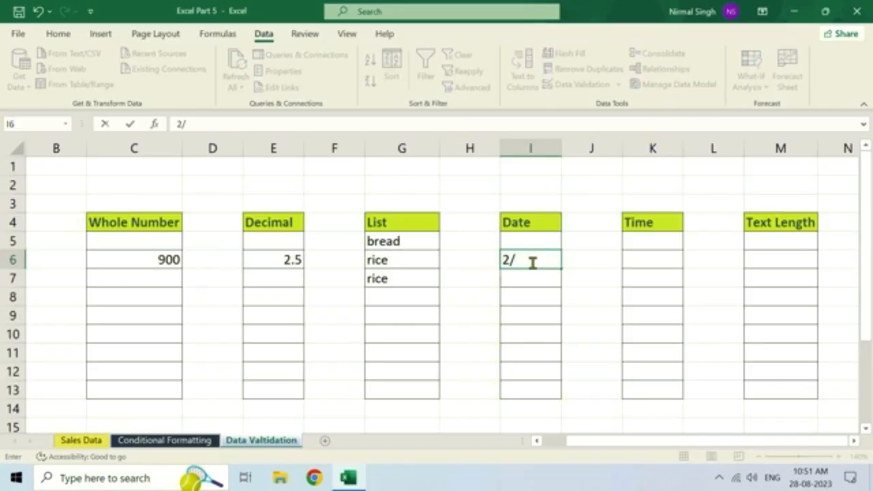
{"action": "type", "text": "2/2023"}
{"action": "key", "text": "Return"}
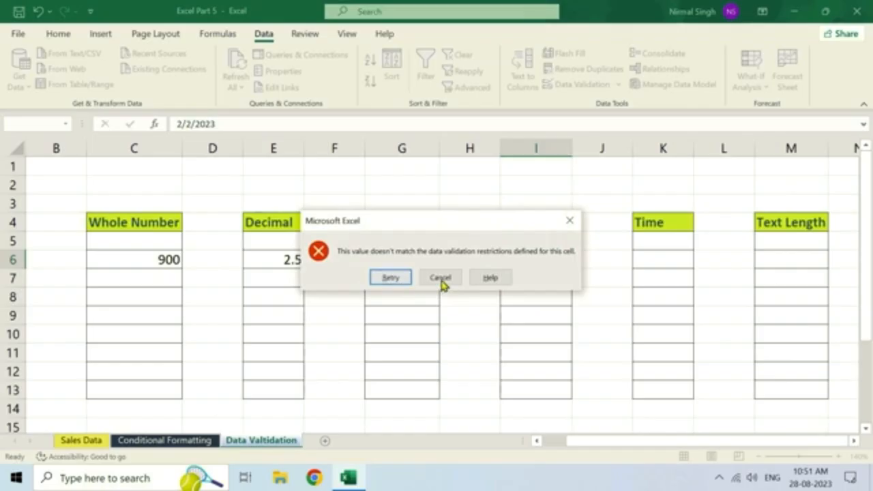
{"action": "left_click", "coordinate": [440, 278]}
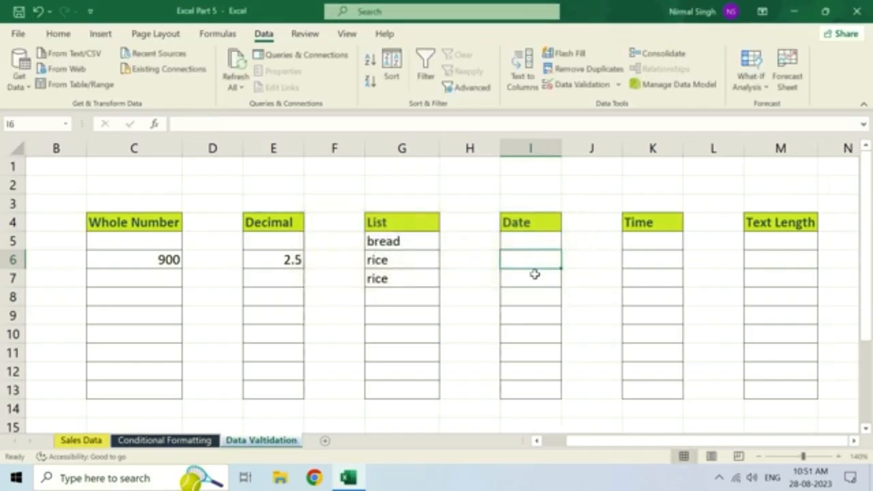
- Start data validation for Text Length cells M5:M13, allowing Text length with the between condition
{"action": "left_click", "coordinate": [652, 221]}
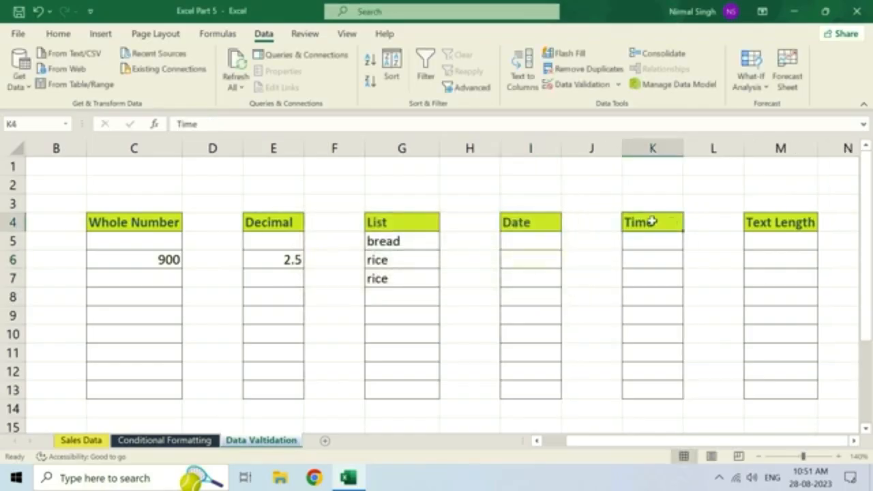
{"action": "left_click", "coordinate": [785, 225]}
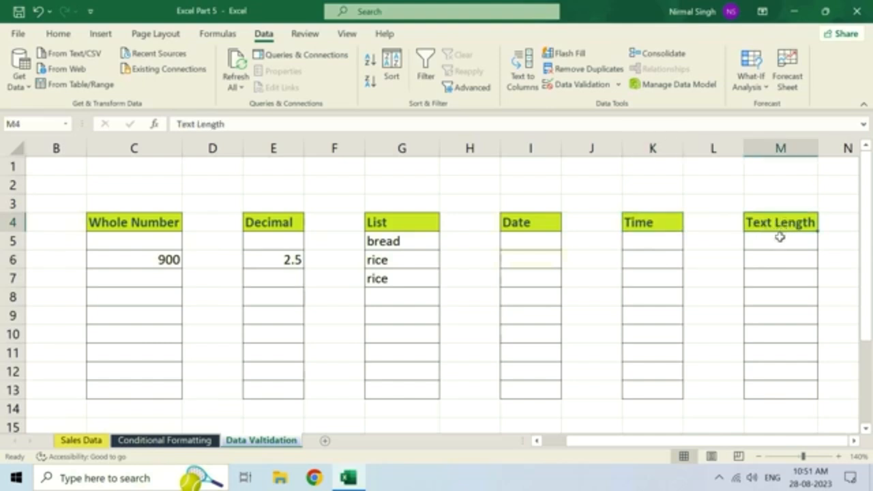
{"action": "left_click_drag", "start_coordinate": [780, 240], "coordinate": [794, 393]}
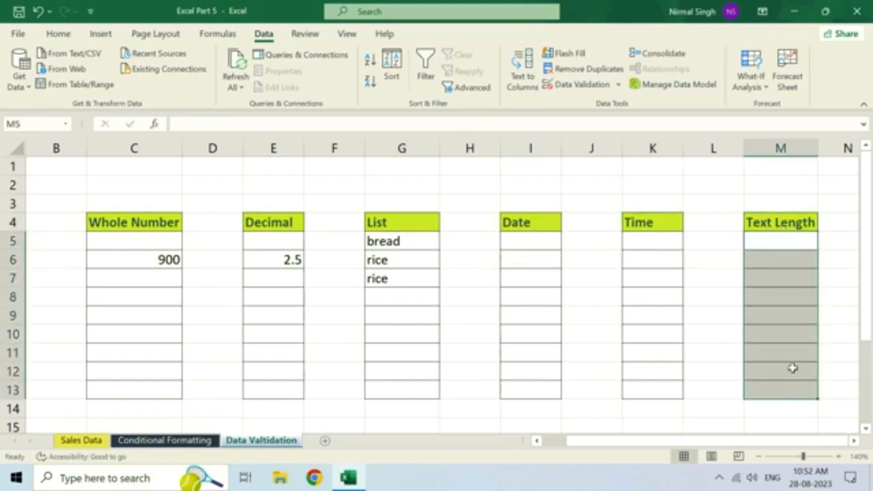
{"action": "left_click", "coordinate": [579, 85]}
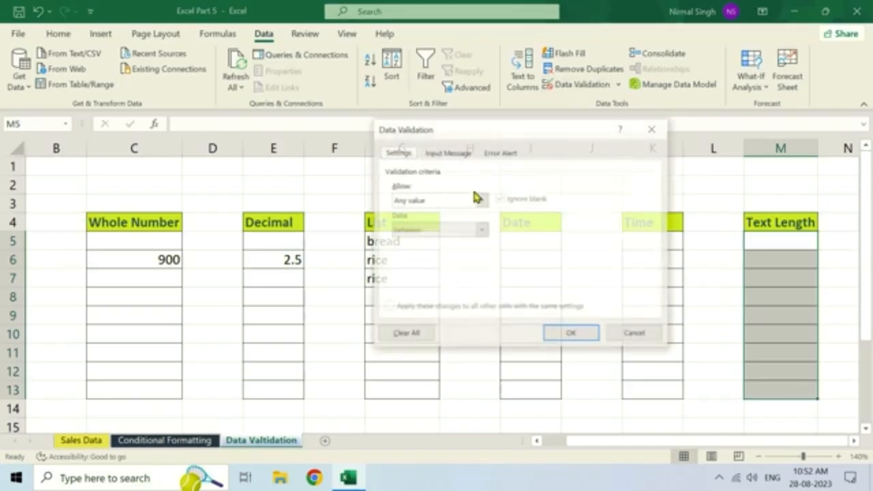
{"action": "left_click", "coordinate": [433, 198]}
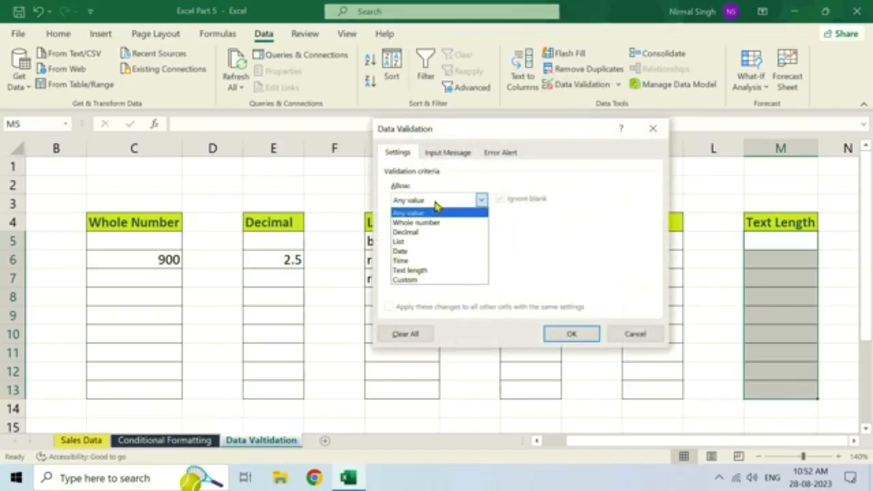
{"action": "left_click", "coordinate": [435, 272]}
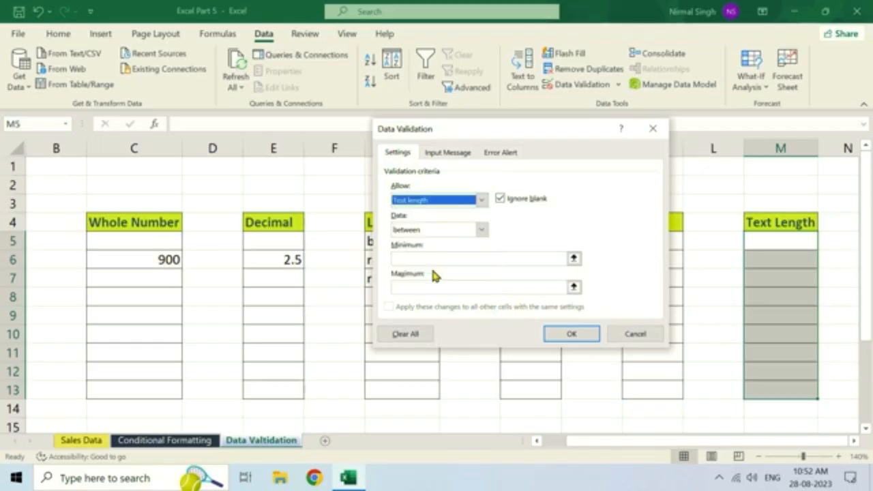
{"action": "left_click", "coordinate": [417, 232]}
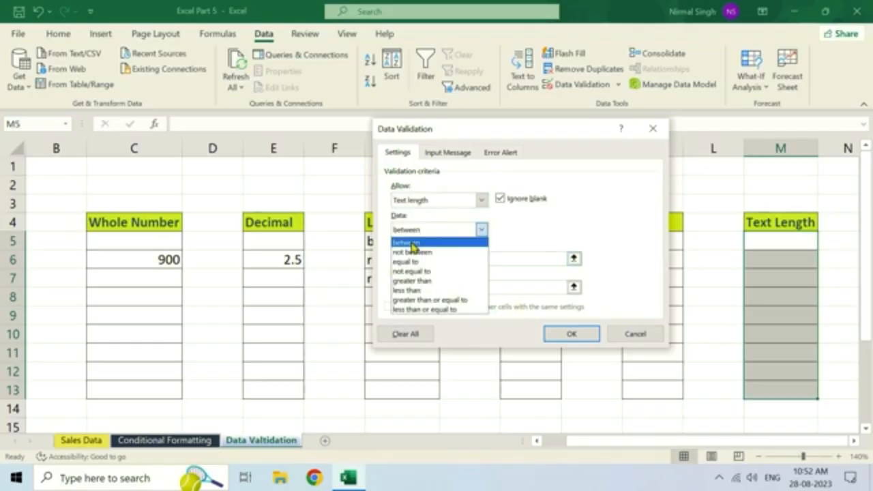
{"action": "left_click", "coordinate": [415, 243]}
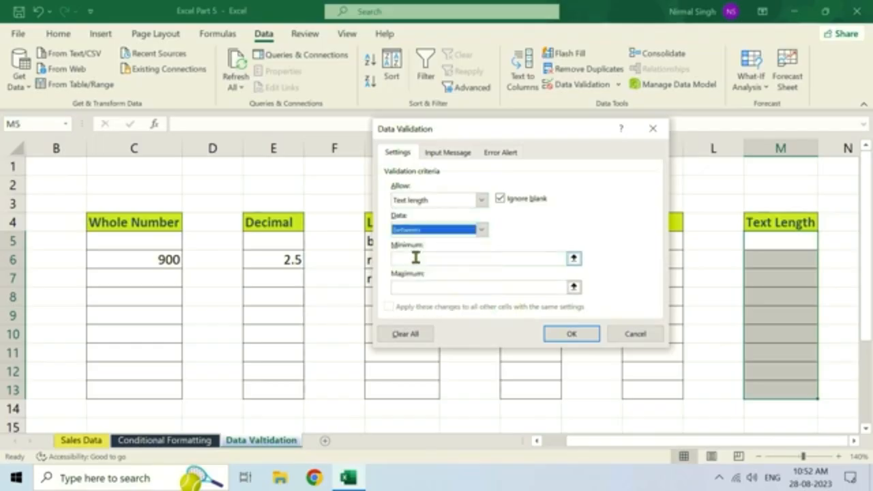
- Set the validation's minimum text length to 5 and maximum to 10, and apply the rule
{"action": "left_click", "coordinate": [416, 258]}
{"action": "type", "text": "5"}
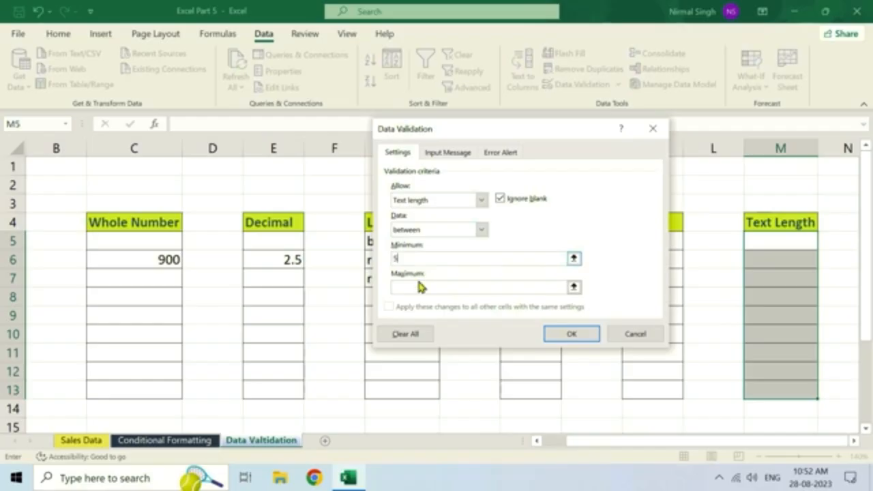
{"action": "left_click", "coordinate": [418, 285]}
{"action": "type", "text": "10"}
{"action": "left_click", "coordinate": [572, 332]}
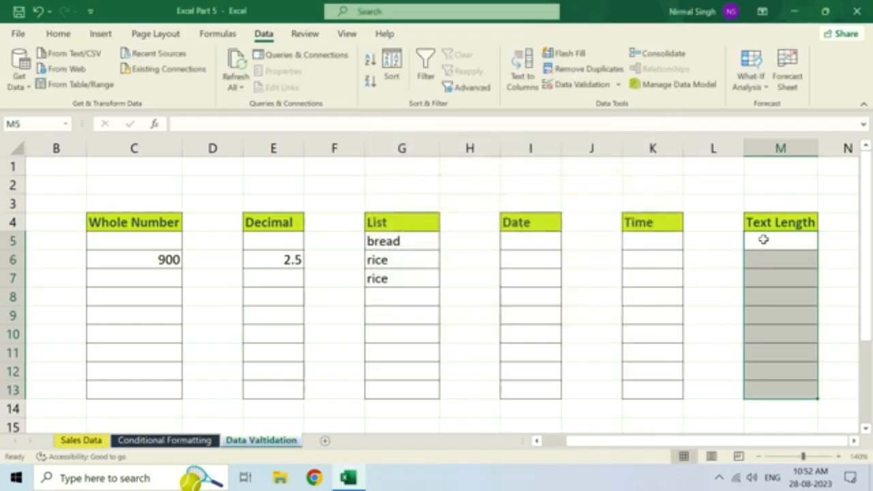
- Try to enter the too-short text Hi in cell M5 and choose to retry the entry
{"action": "left_click", "coordinate": [766, 246]}
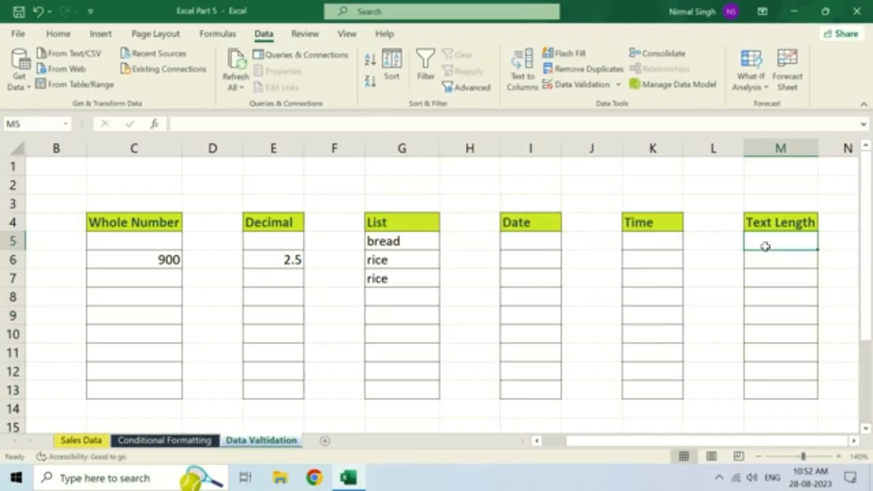
{"action": "type", "text": "Hi"}
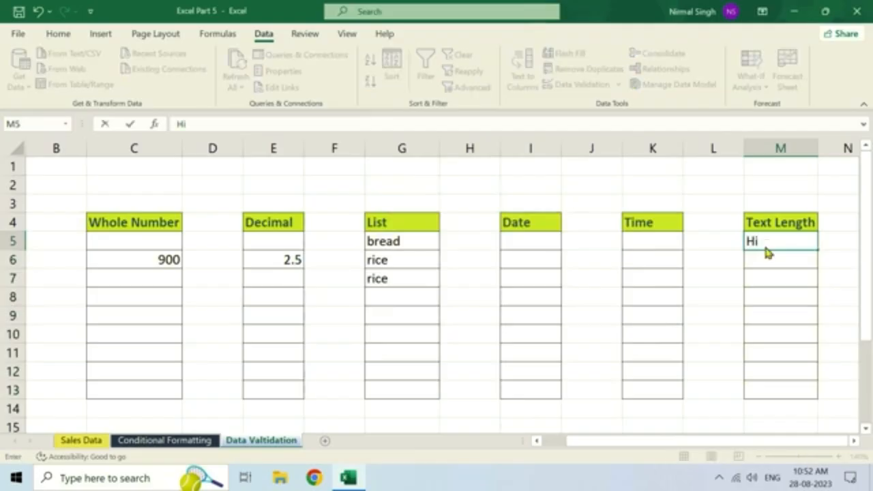
{"action": "key", "text": "Return"}
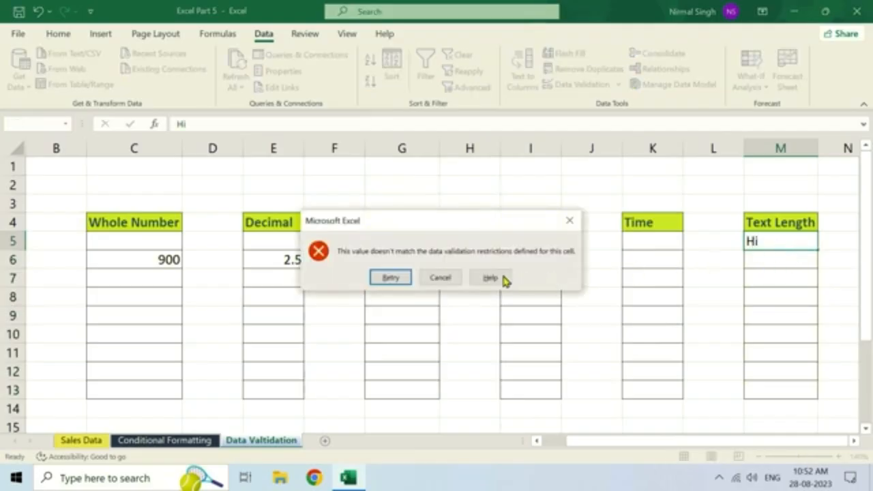
{"action": "left_click", "coordinate": [391, 278]}
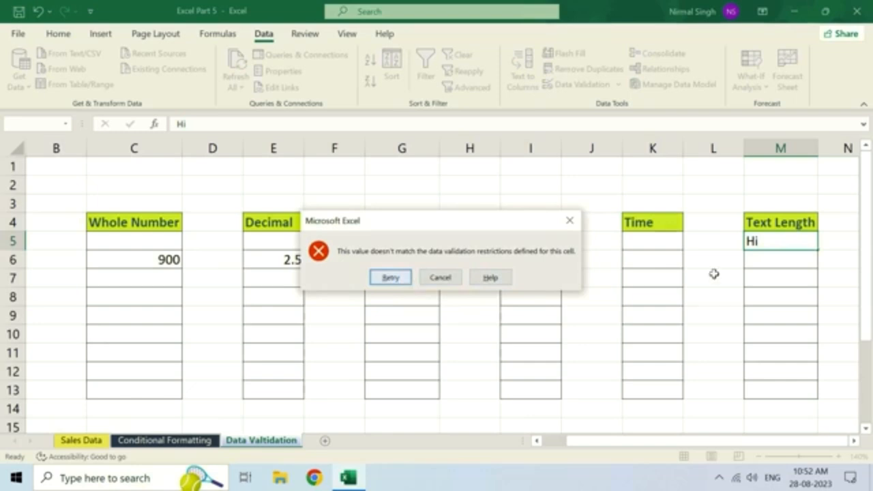
- Try to enter the too-long text jdshfkshksdhfkhf in cell M5 and discard the entry
{"action": "type", "text": "jdshfkshksdhfkhf"}
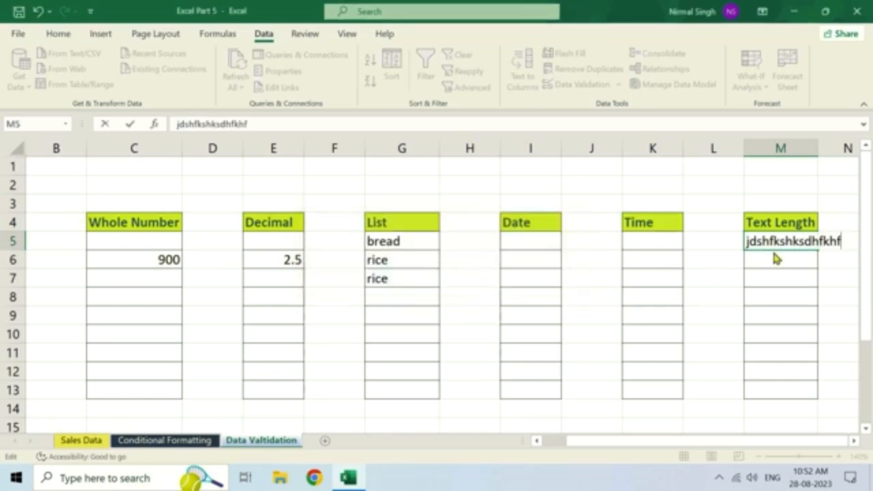
{"action": "key", "text": "Return"}
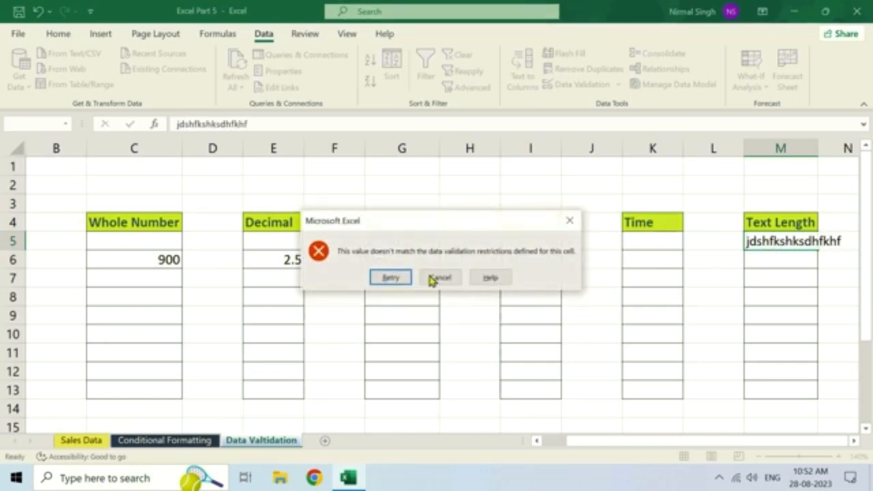
{"action": "left_click", "coordinate": [432, 276]}
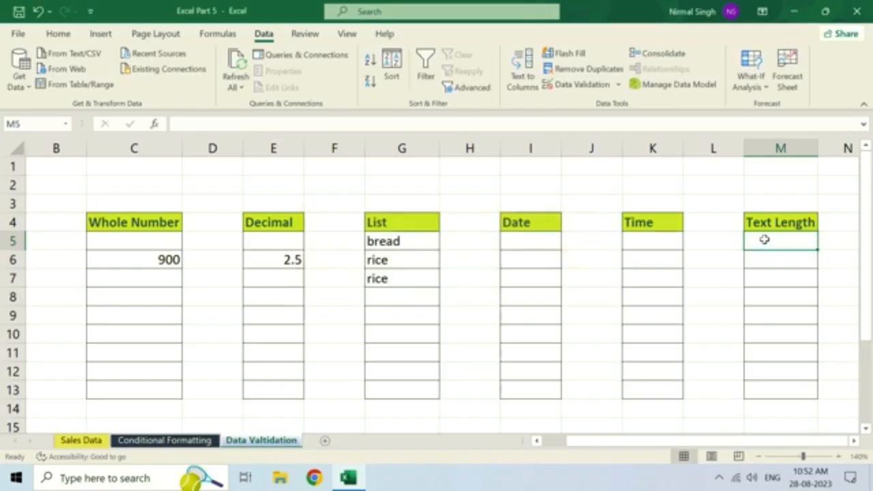
- Clear all data validation settings from Text Length cells M5:M13 and apply the removal
{"action": "left_click_drag", "start_coordinate": [778, 263], "coordinate": [782, 393]}
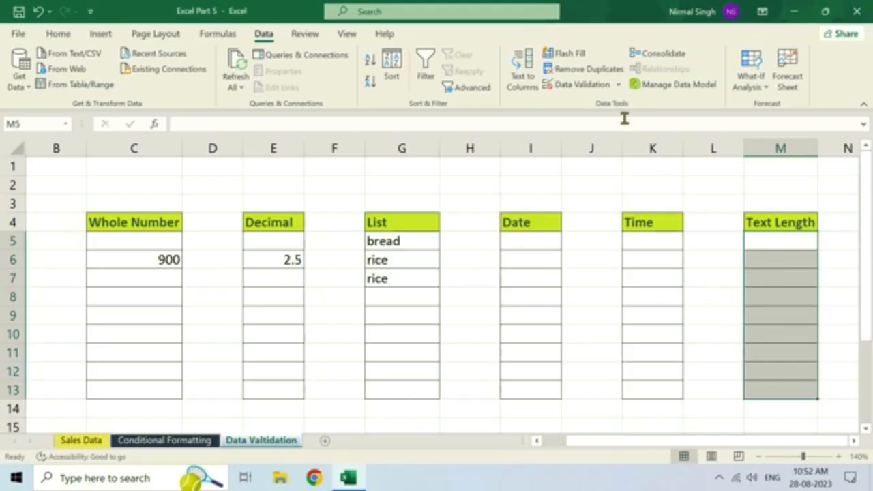
{"action": "left_click", "coordinate": [582, 85]}
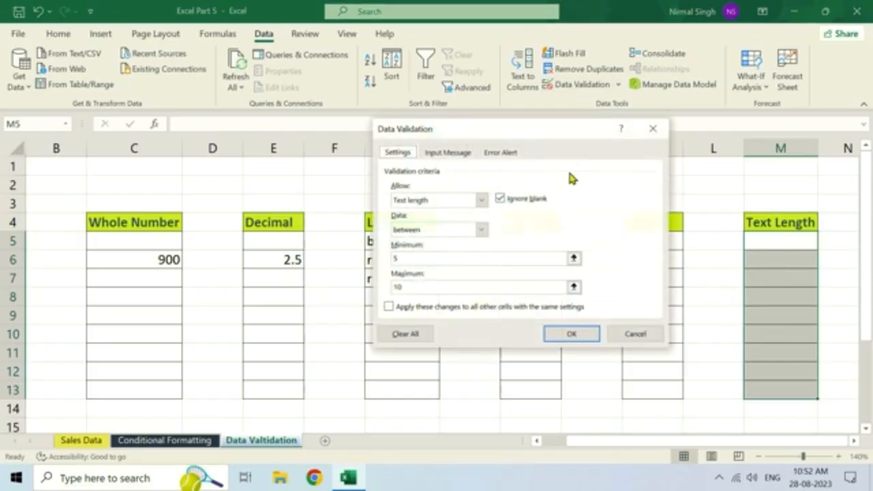
{"action": "left_click", "coordinate": [413, 337]}
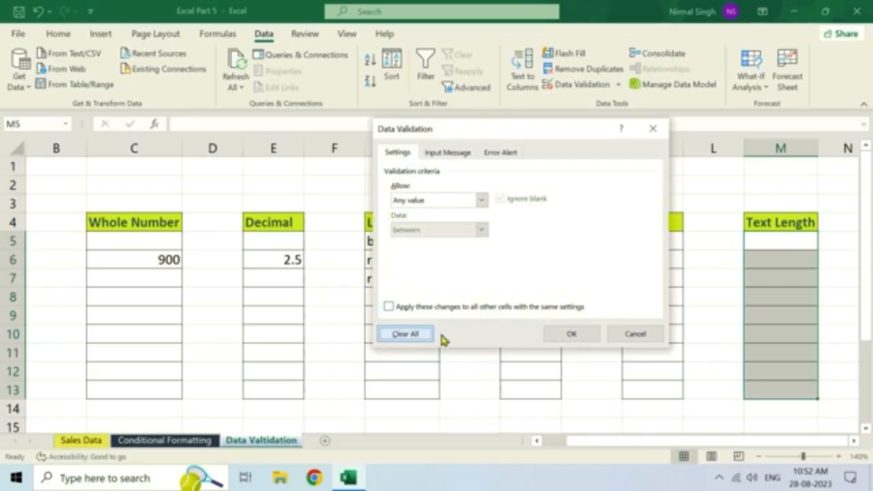
{"action": "left_click", "coordinate": [569, 334]}
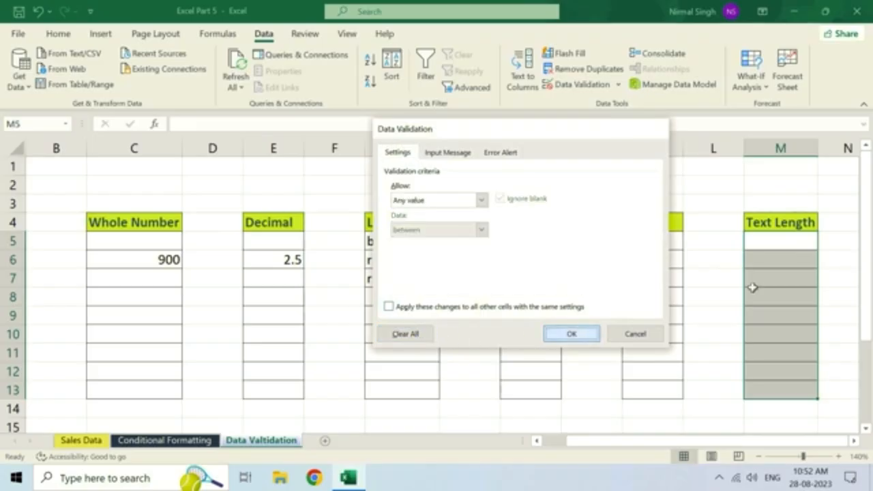
{"action": "left_click", "coordinate": [763, 241]}
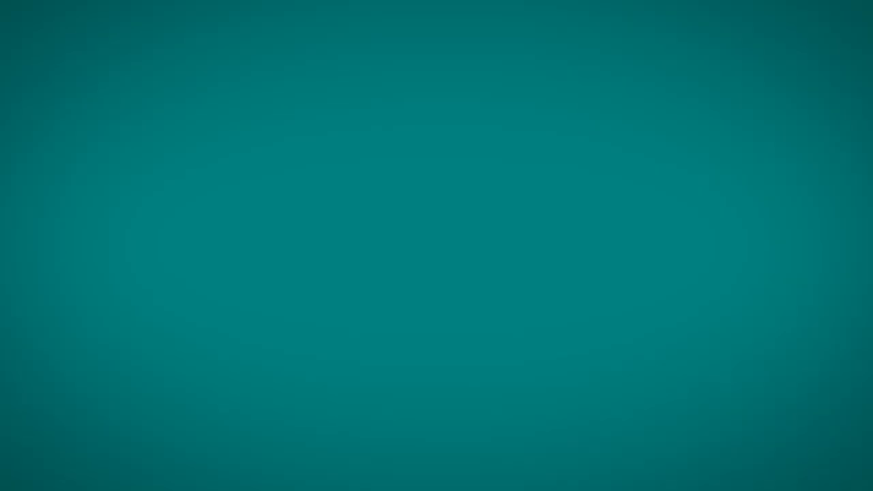
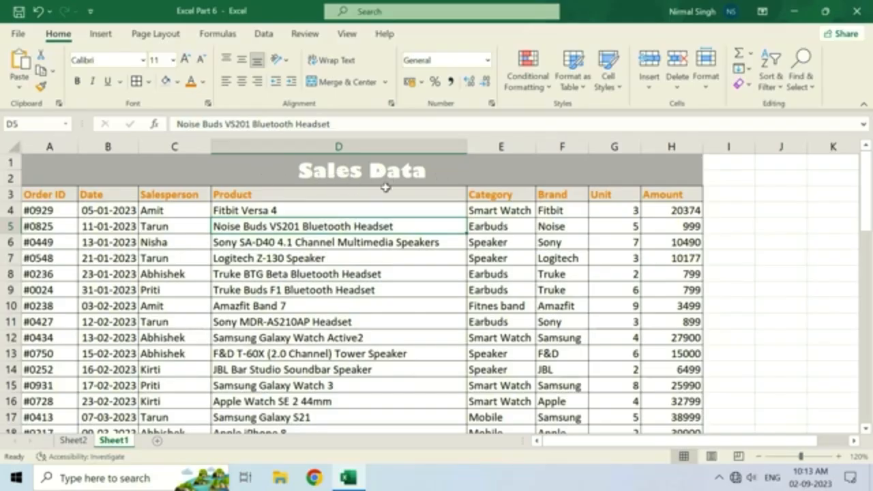
- Examine the Sales Data table down to its last row, and its Salesperson, Category and Brand columns
{"action": "scroll", "coordinate": [382, 207], "scroll_direction": "down", "scroll_amount": 12}
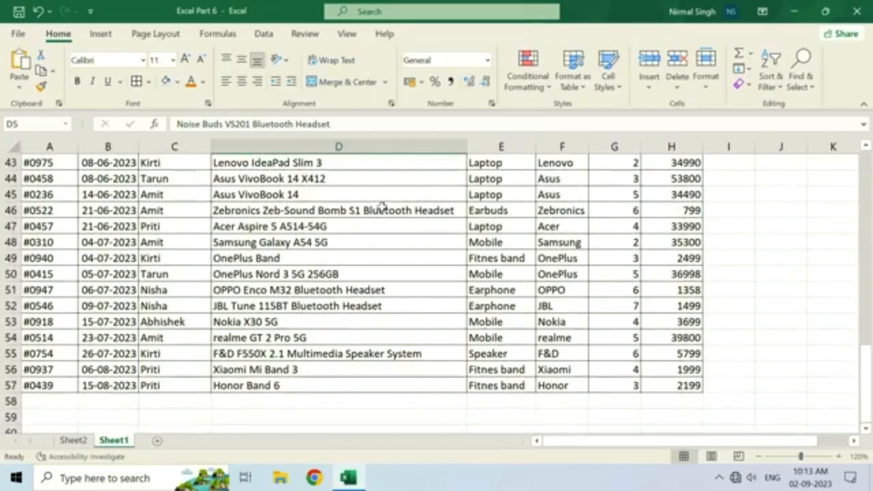
{"action": "scroll", "coordinate": [382, 207], "scroll_direction": "up", "scroll_amount": 8}
{"action": "scroll", "coordinate": [382, 207], "scroll_direction": "up", "scroll_amount": 6}
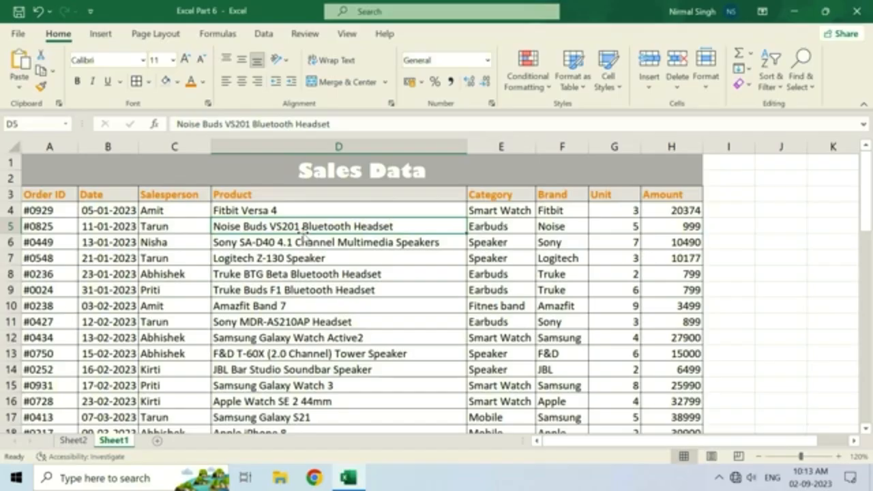
{"action": "left_click_drag", "start_coordinate": [187, 211], "coordinate": [188, 250]}
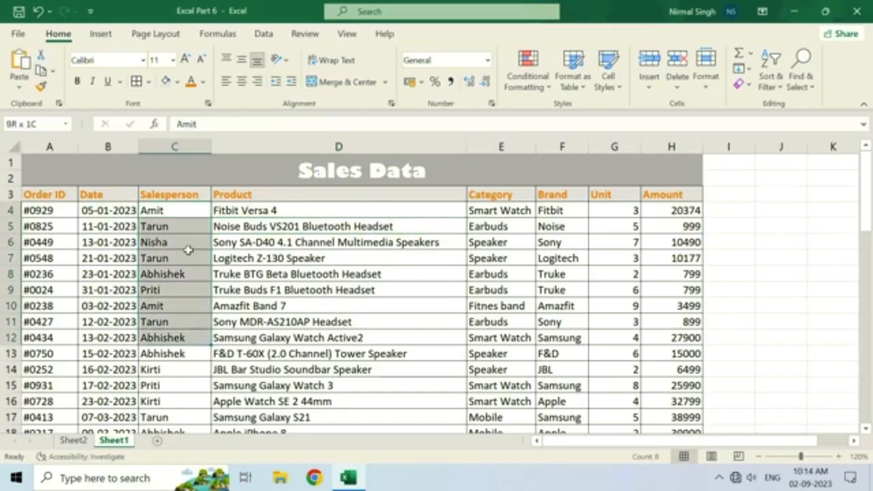
{"action": "left_click", "coordinate": [180, 196]}
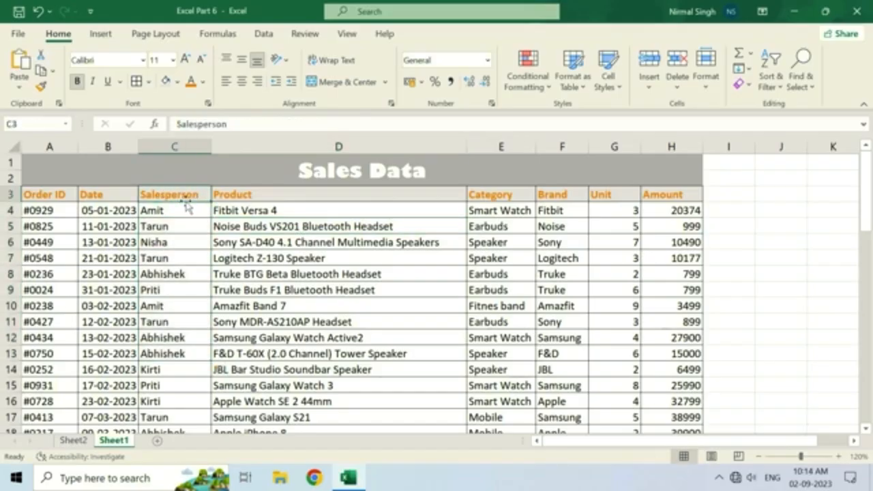
{"action": "left_click_drag", "start_coordinate": [476, 213], "coordinate": [491, 260]}
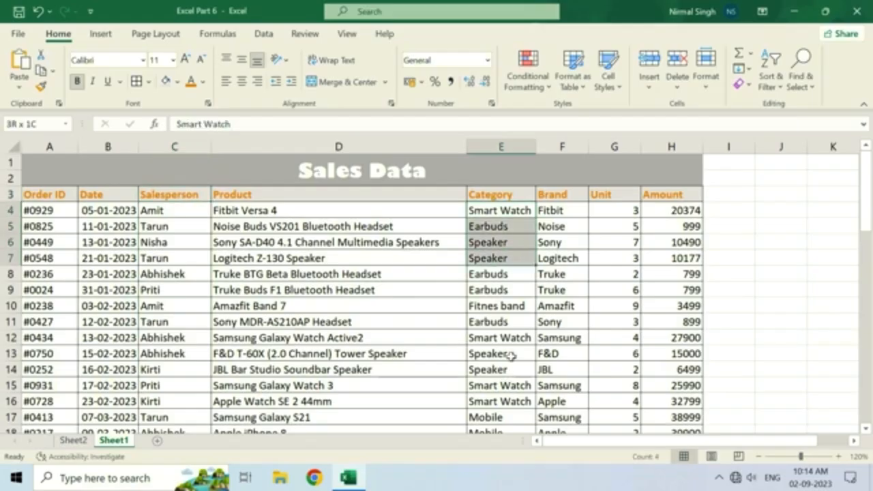
{"action": "left_click_drag", "start_coordinate": [511, 356], "coordinate": [505, 372]}
{"action": "left_click", "coordinate": [498, 196]}
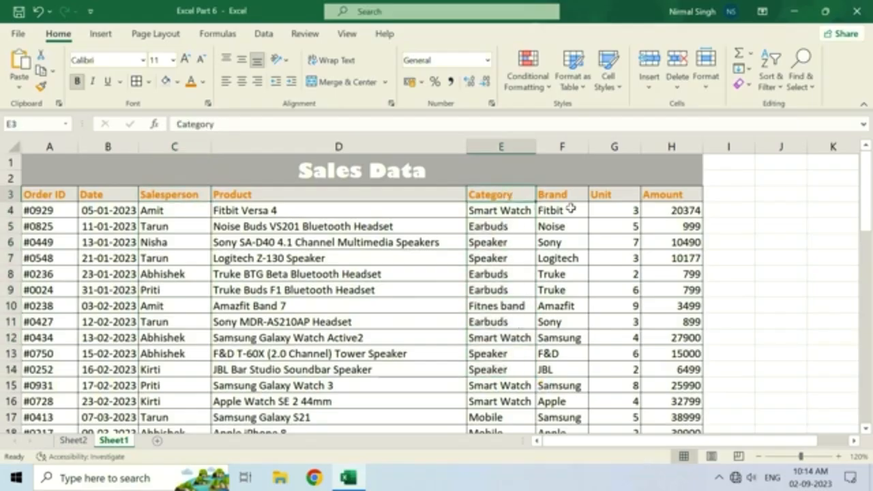
{"action": "left_click_drag", "start_coordinate": [546, 212], "coordinate": [547, 402]}
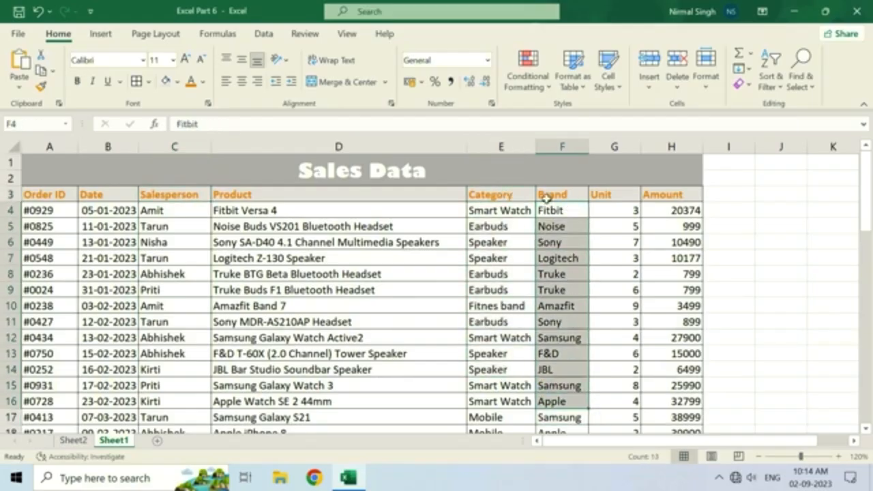
{"action": "left_click", "coordinate": [546, 196]}
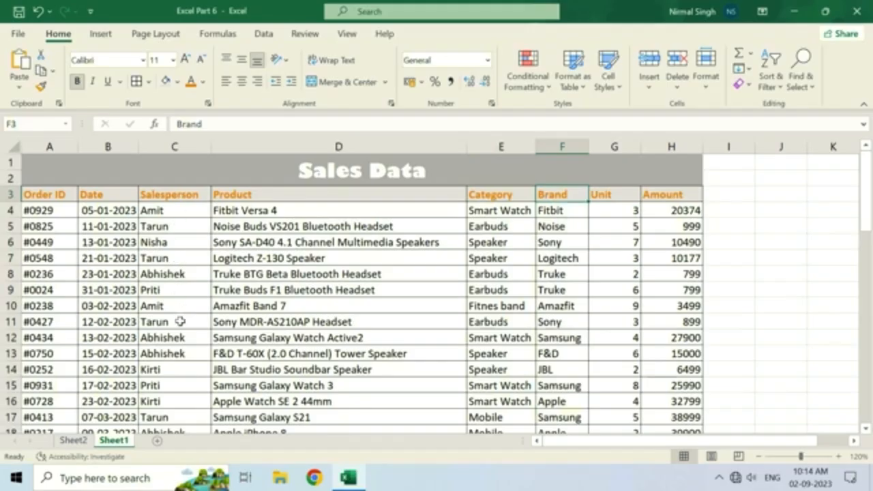
{"action": "left_click_drag", "start_coordinate": [169, 211], "coordinate": [170, 354]}
{"action": "left_click", "coordinate": [171, 193]}
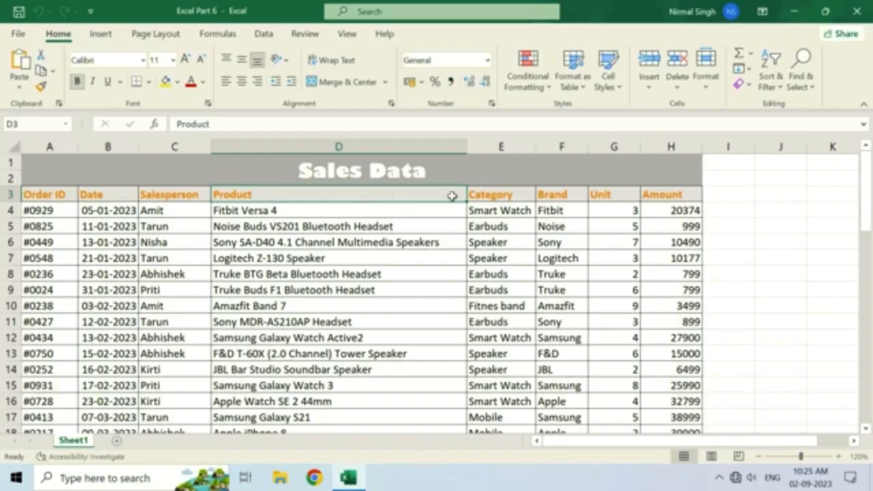
- Examine the entries in the Product and Category columns and the header row from Order ID to Amount
{"action": "left_click_drag", "start_coordinate": [309, 212], "coordinate": [312, 420]}
{"action": "left_click", "coordinate": [258, 196]}
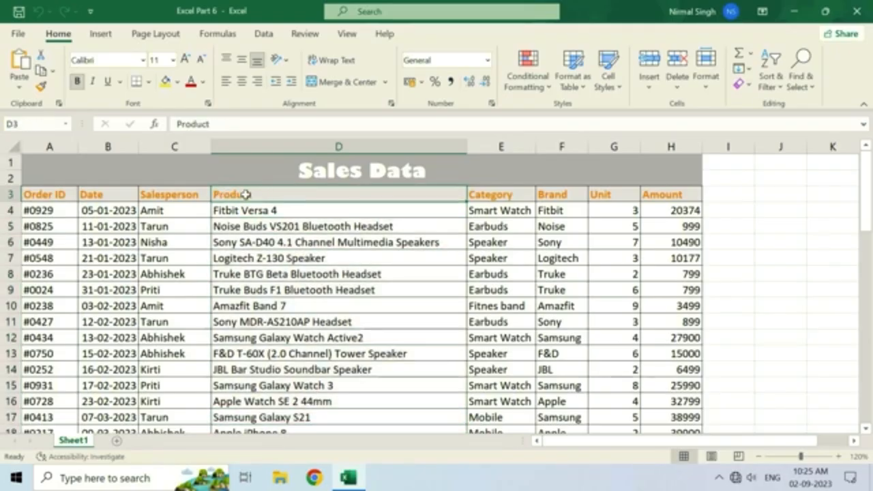
{"action": "left_click_drag", "start_coordinate": [500, 209], "coordinate": [504, 384]}
{"action": "left_click", "coordinate": [508, 197]}
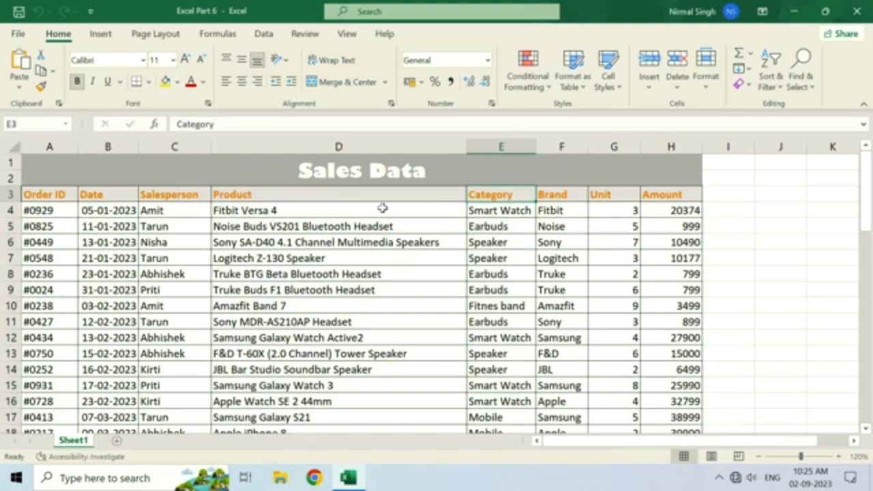
{"action": "left_click_drag", "start_coordinate": [40, 195], "coordinate": [686, 194]}
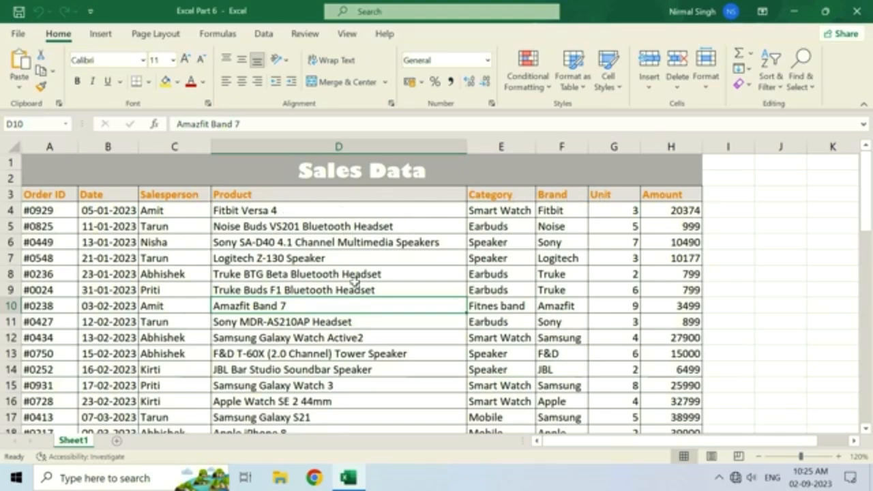
- Convert the Sales Data range A3:H57 into an Excel table, using its first row as headers
{"action": "left_click", "coordinate": [348, 172]}
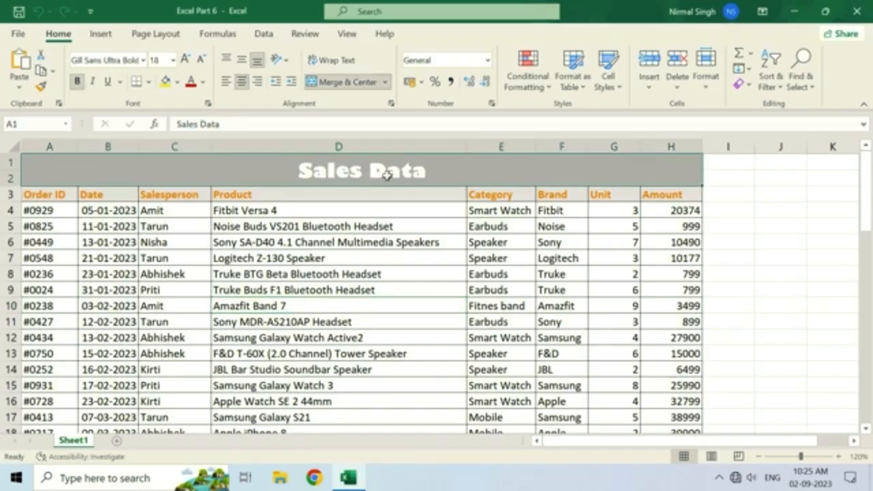
{"action": "left_click_drag", "start_coordinate": [103, 166], "coordinate": [408, 420]}
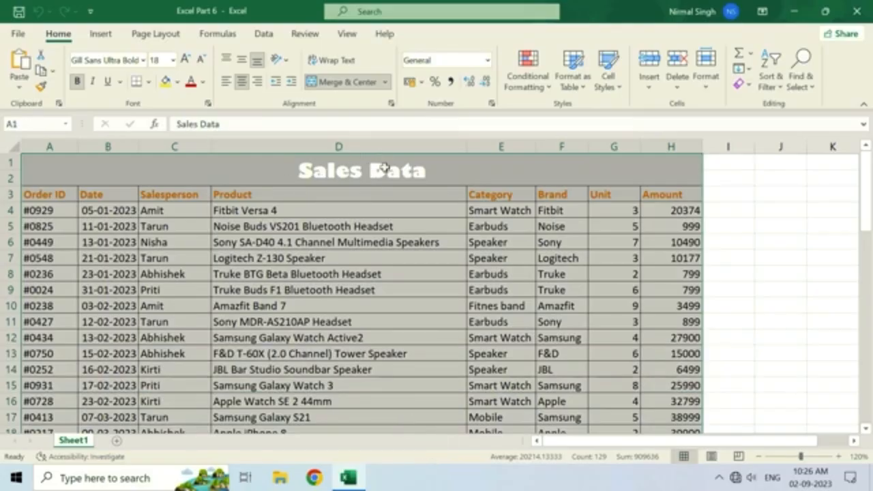
{"action": "left_click", "coordinate": [349, 168]}
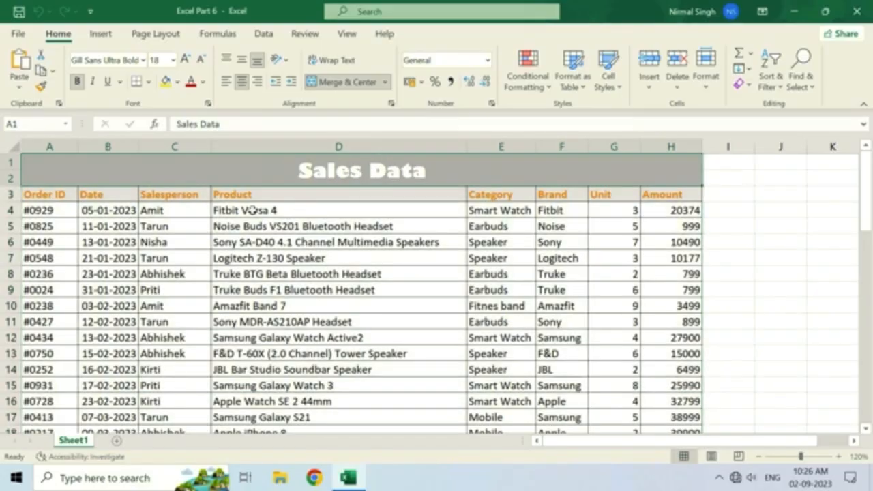
{"action": "mouse_move", "coordinate": [48, 196]}
{"action": "left_mouse_down"}
{"action": "mouse_move", "coordinate": [657, 381]}
{"action": "mouse_move", "coordinate": [662, 490]}
{"action": "mouse_move", "coordinate": [663, 366]}
{"action": "left_mouse_up"}
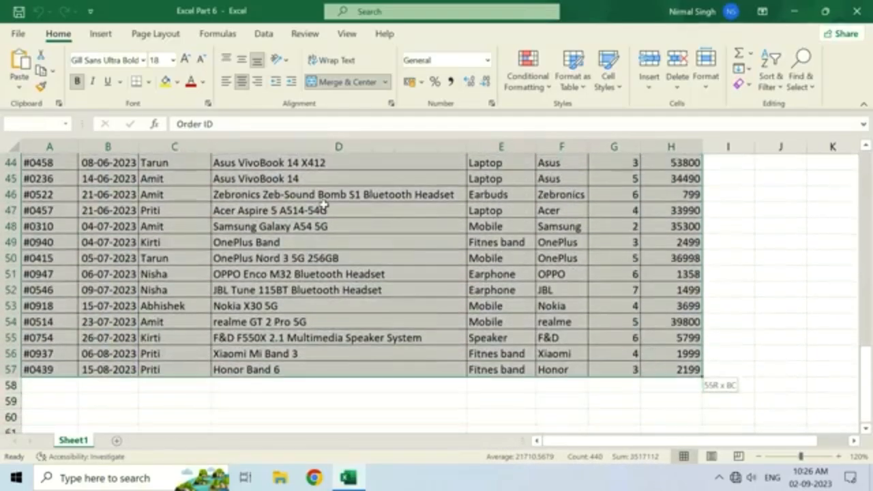
{"action": "left_click", "coordinate": [103, 34]}
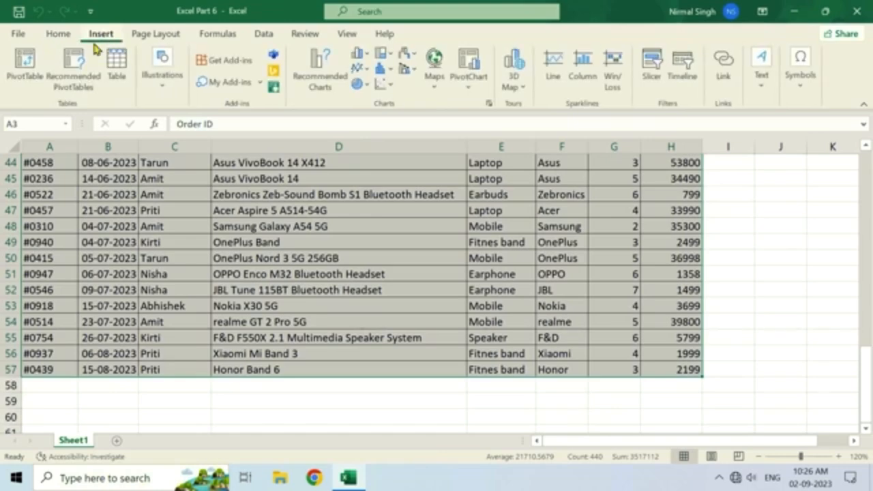
{"action": "left_click", "coordinate": [118, 65]}
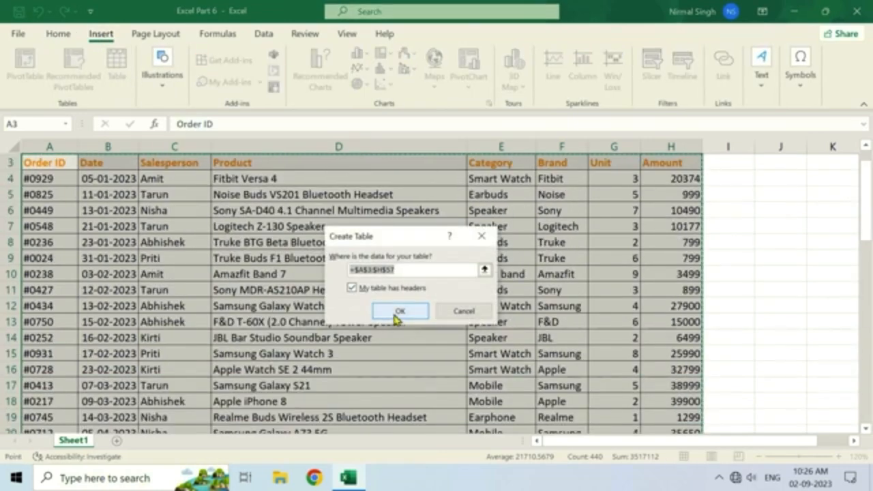
{"action": "left_click", "coordinate": [395, 315]}
{"action": "scroll", "coordinate": [376, 260], "scroll_direction": "up", "scroll_amount": 1}
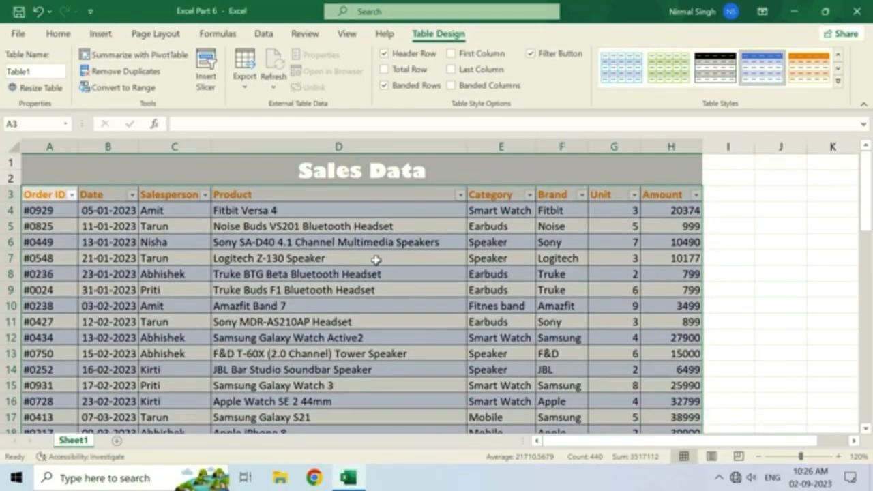
{"action": "left_click", "coordinate": [376, 260]}
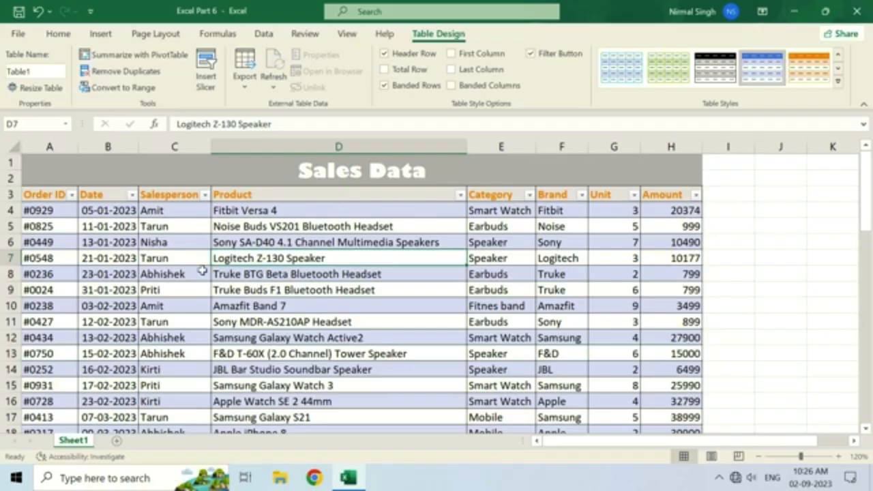
- Start a PivotTable with Table1 selected as the table or range to analyze
{"action": "left_click", "coordinate": [175, 254]}
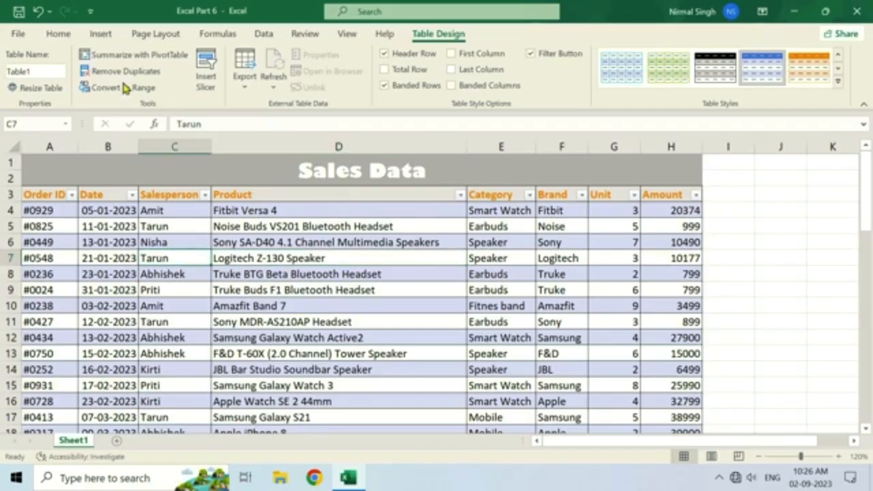
{"action": "left_click", "coordinate": [100, 34]}
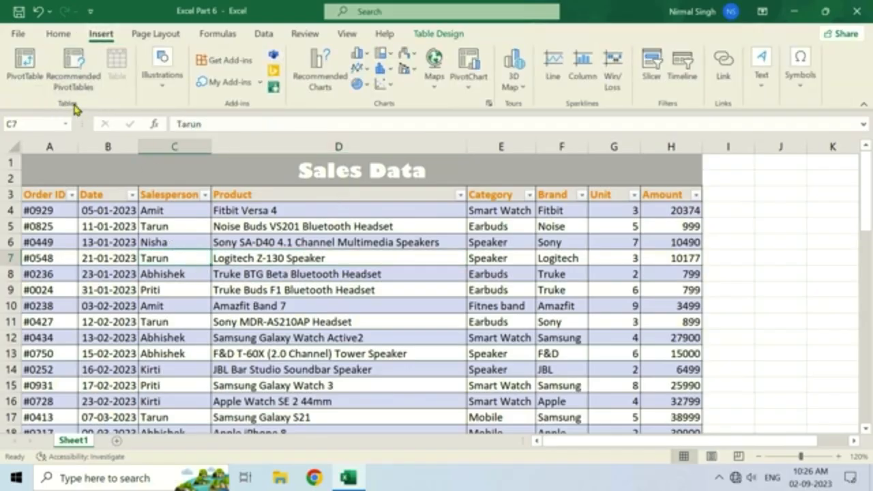
{"action": "left_click", "coordinate": [25, 66]}
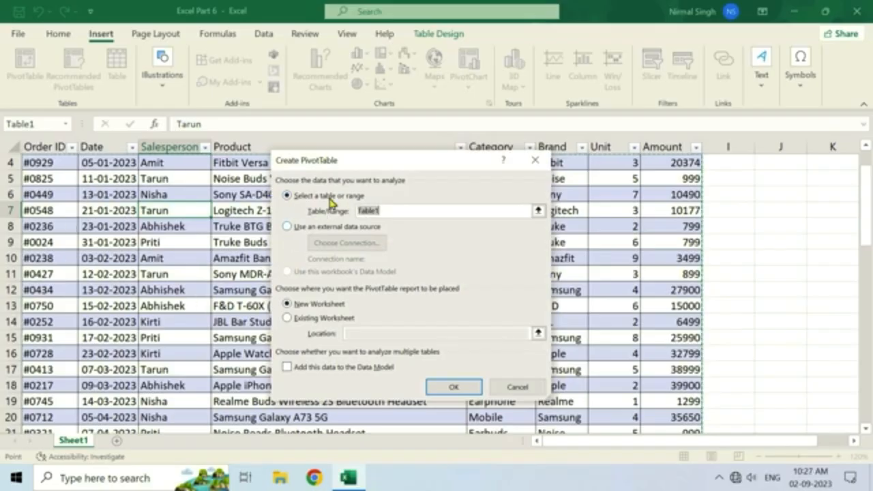
{"action": "left_click", "coordinate": [288, 227]}
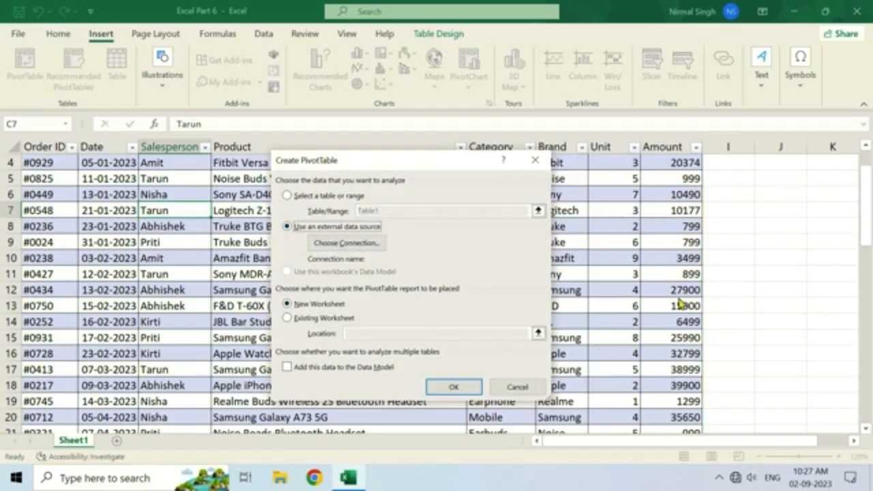
{"action": "left_click", "coordinate": [306, 198]}
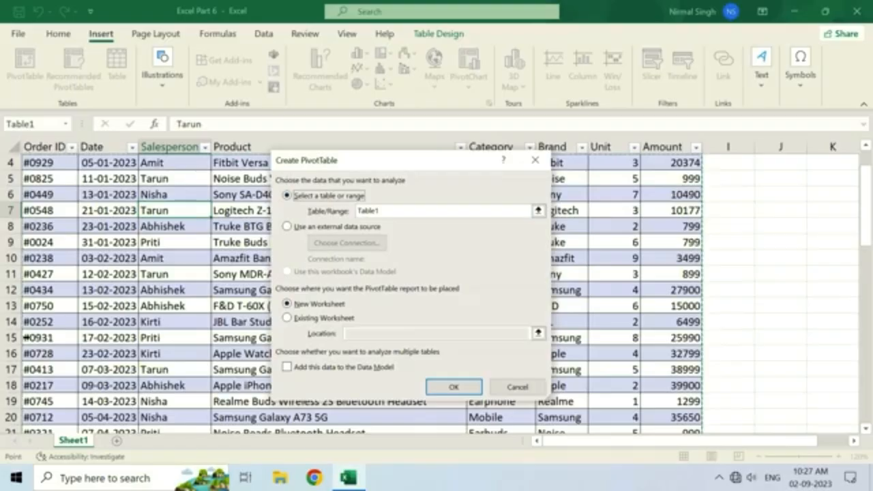
- Choose a new worksheet as the location of the PivotTable report and create it
{"action": "scroll", "coordinate": [679, 292], "scroll_direction": "down", "scroll_amount": 16}
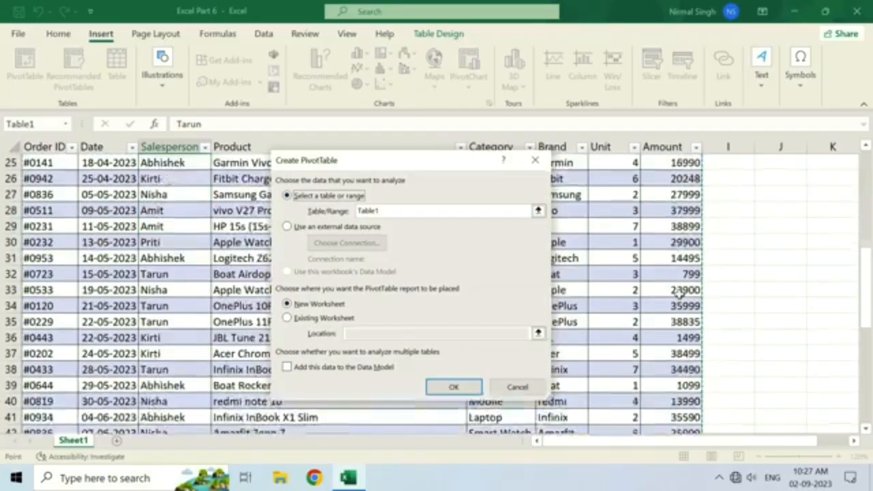
{"action": "scroll", "coordinate": [679, 294], "scroll_direction": "up", "scroll_amount": 10}
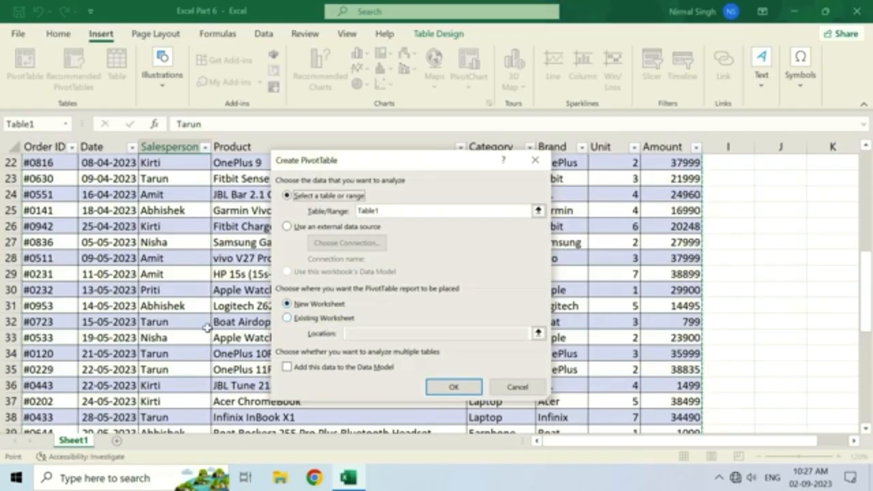
{"action": "left_click", "coordinate": [287, 319]}
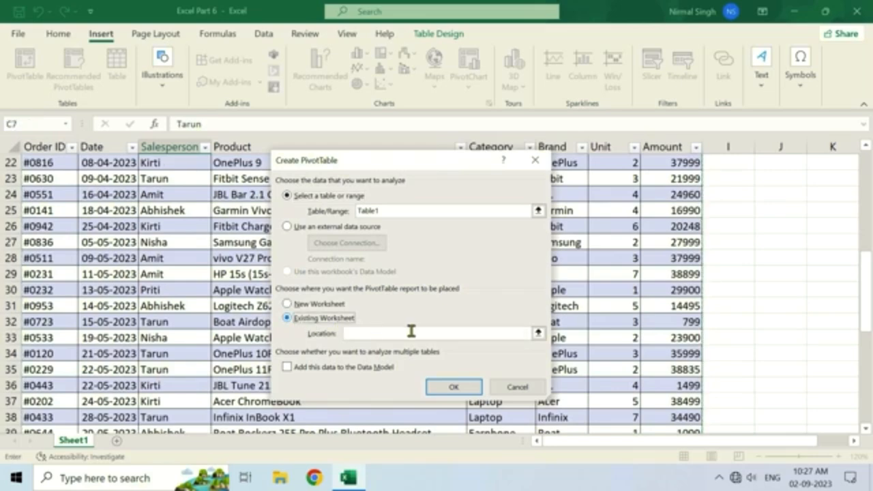
{"action": "left_click", "coordinate": [785, 276]}
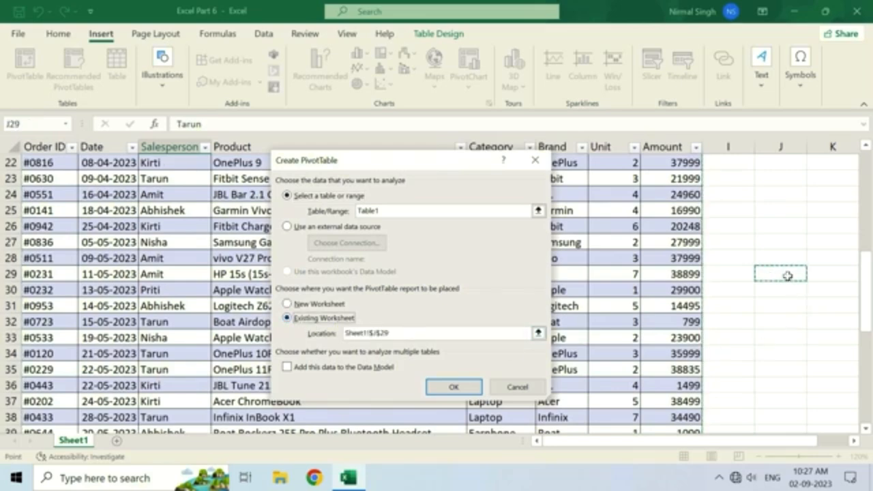
{"action": "left_click", "coordinate": [288, 304]}
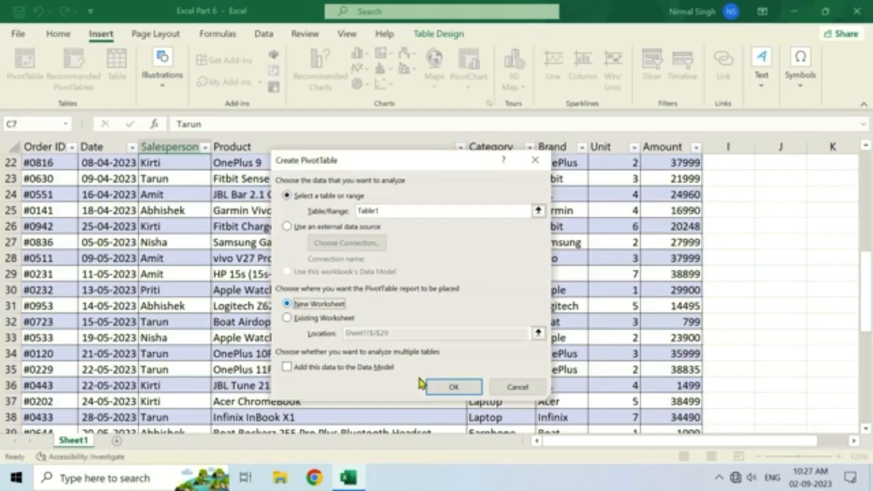
{"action": "left_click", "coordinate": [456, 387]}
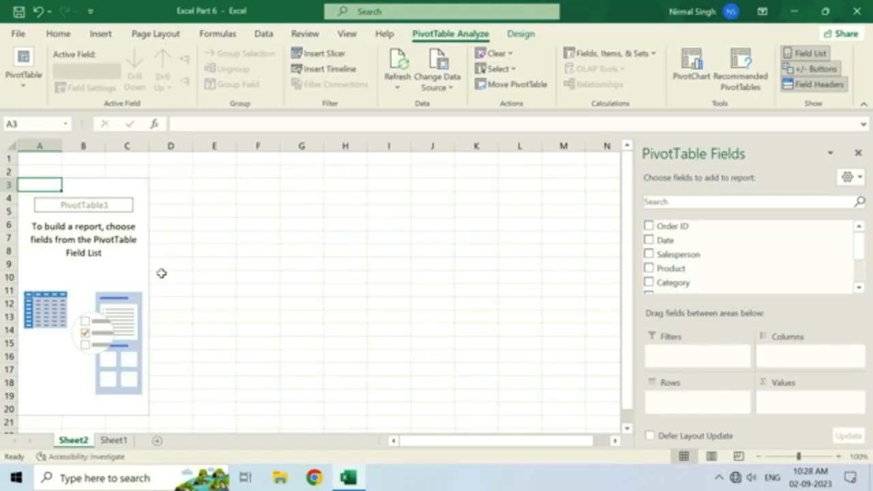
- Add the Salesperson field to the Rows area of the PivotTable on Sheet2
{"action": "left_click", "coordinate": [120, 441]}
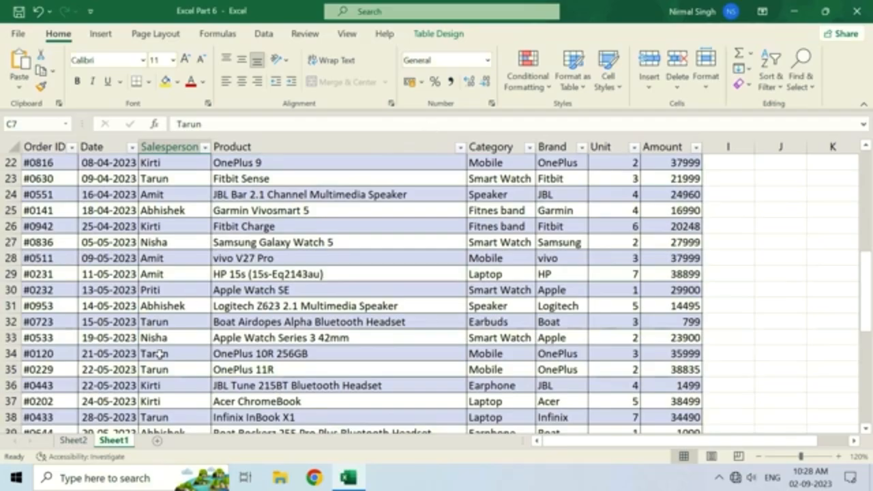
{"action": "left_click", "coordinate": [72, 441]}
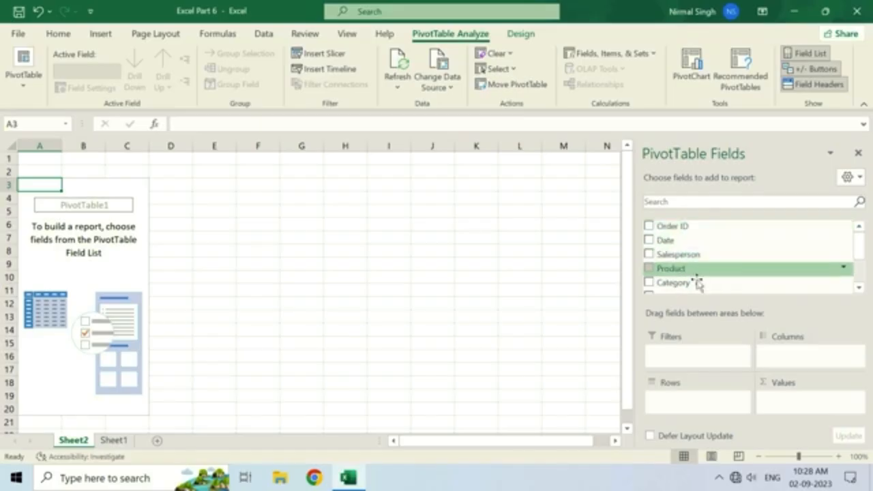
{"action": "scroll", "coordinate": [734, 255], "scroll_direction": "down", "scroll_amount": 2}
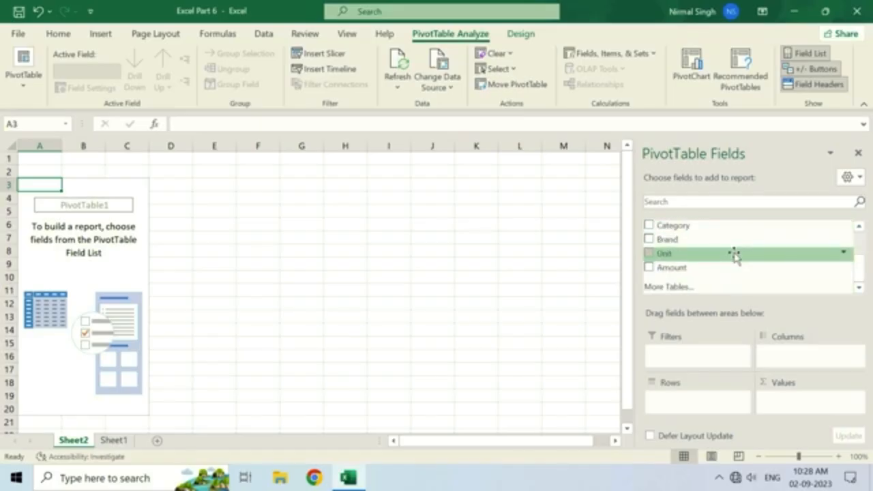
{"action": "scroll", "coordinate": [735, 256], "scroll_direction": "up", "scroll_amount": 2}
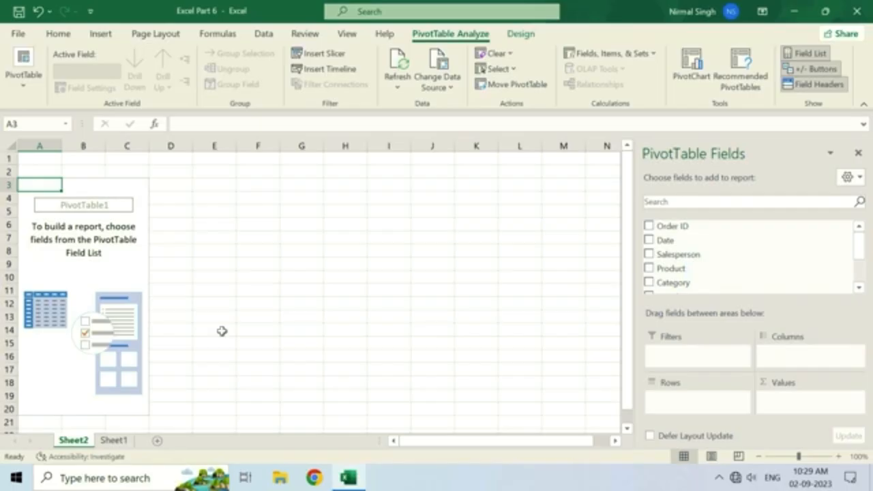
{"action": "left_click", "coordinate": [650, 255]}
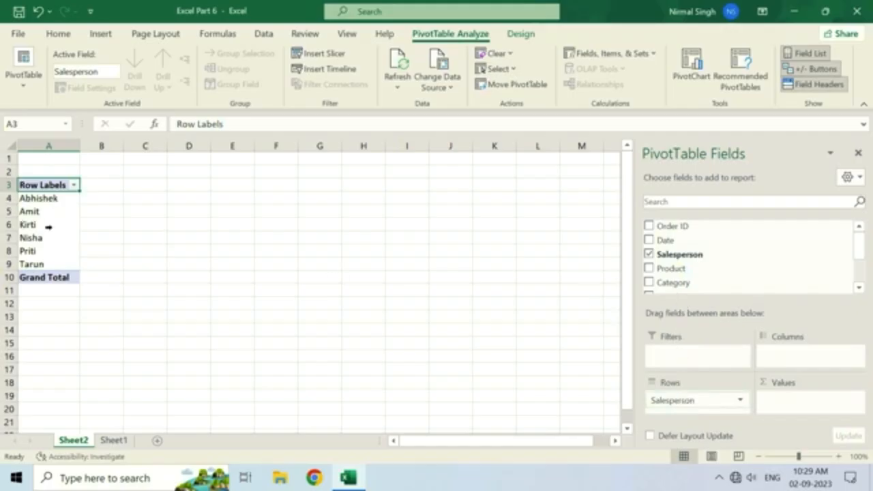
{"action": "left_click_drag", "start_coordinate": [41, 198], "coordinate": [54, 259]}
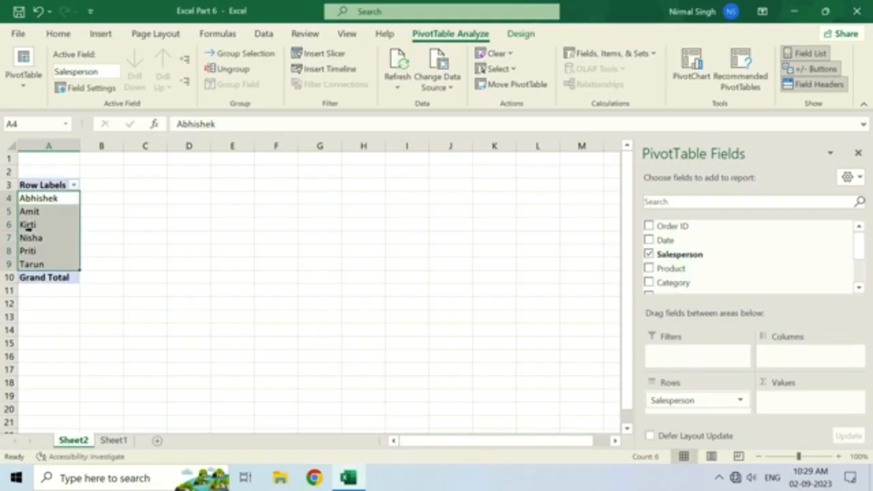
{"action": "left_click", "coordinate": [52, 199]}
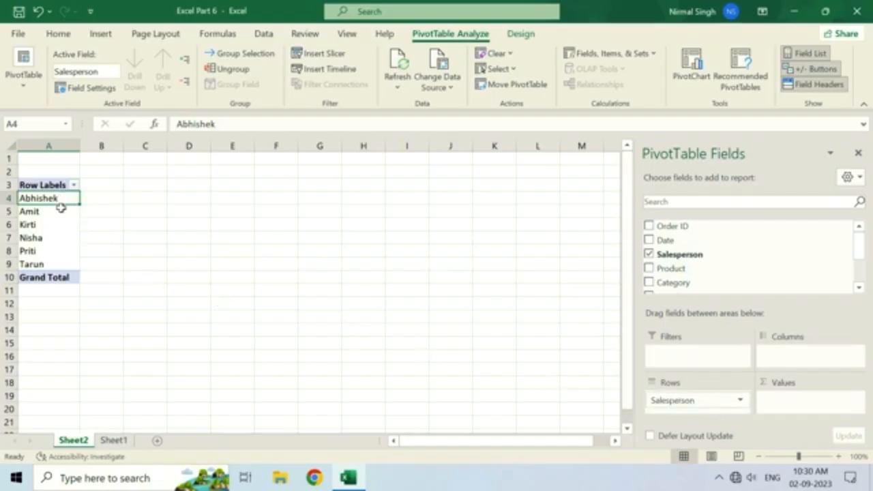
{"action": "left_click", "coordinate": [62, 261], "text": "shift"}
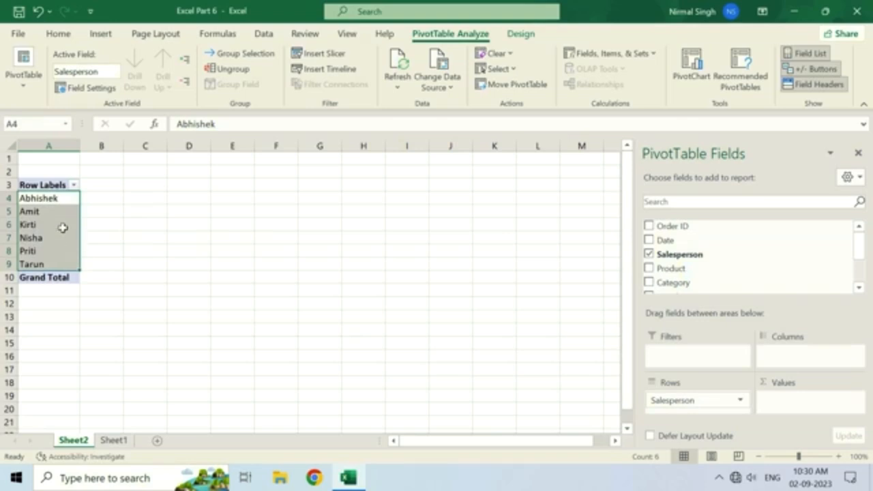
{"action": "left_click", "coordinate": [46, 224]}
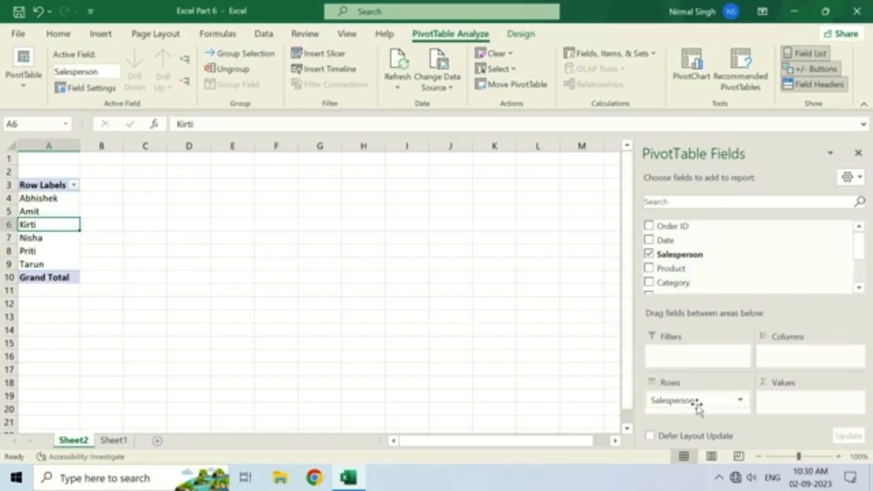
- Try the Salesperson field in the PivotTable's Columns area and return it to the Rows area
{"action": "left_click_drag", "start_coordinate": [697, 407], "coordinate": [791, 362]}
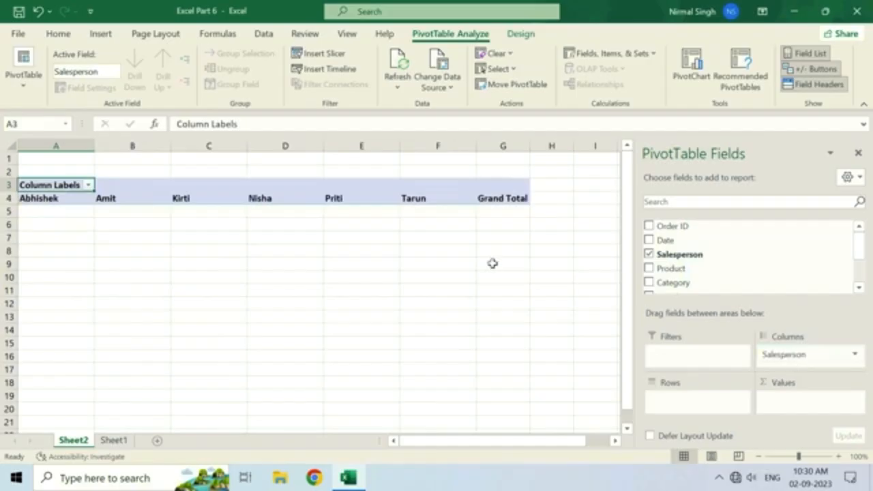
{"action": "left_click_drag", "start_coordinate": [62, 206], "coordinate": [130, 212]}
{"action": "left_click_drag", "start_coordinate": [458, 204], "coordinate": [484, 199]}
{"action": "left_click", "coordinate": [485, 201]}
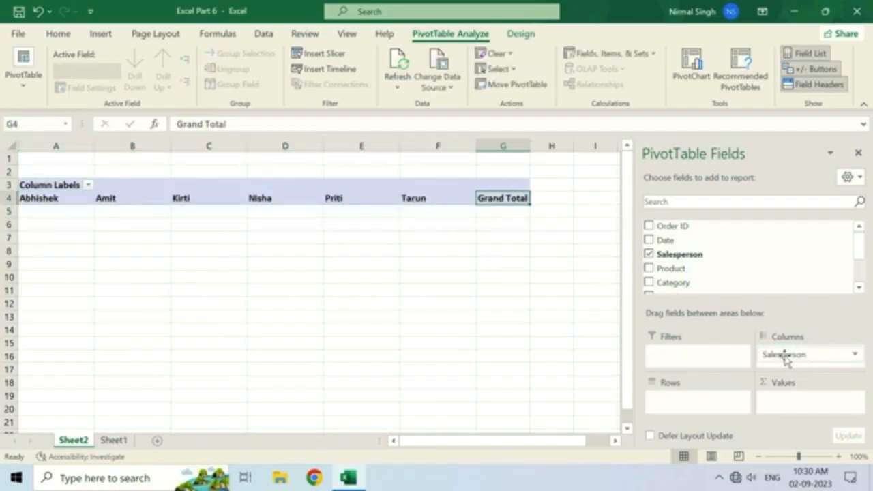
{"action": "left_click_drag", "start_coordinate": [787, 360], "coordinate": [714, 401]}
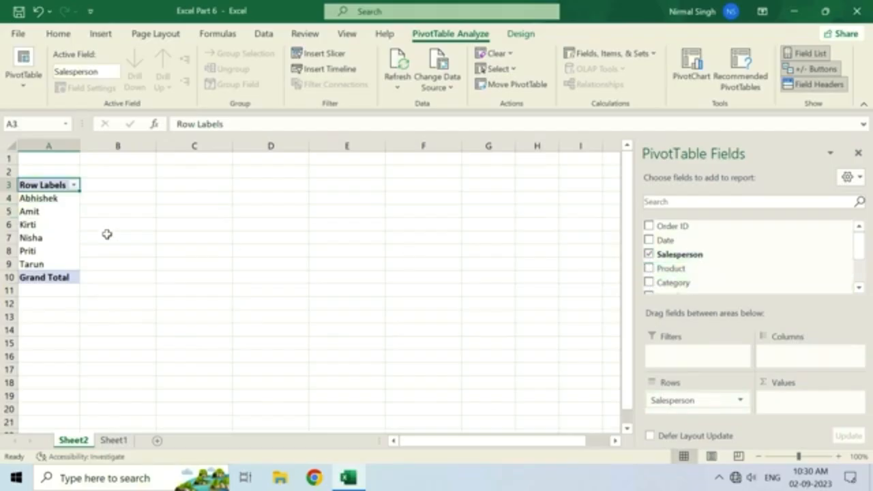
- Add the Amount field to the PivotTable's Values area to sum the amounts per salesperson
{"action": "left_click_drag", "start_coordinate": [41, 198], "coordinate": [51, 264]}
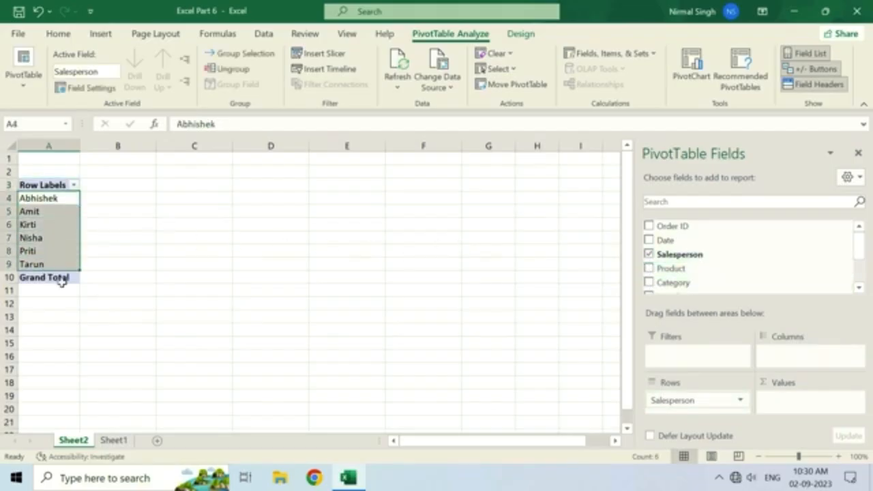
{"action": "left_click", "coordinate": [57, 226]}
{"action": "scroll", "coordinate": [689, 252], "scroll_direction": "down", "scroll_amount": 1}
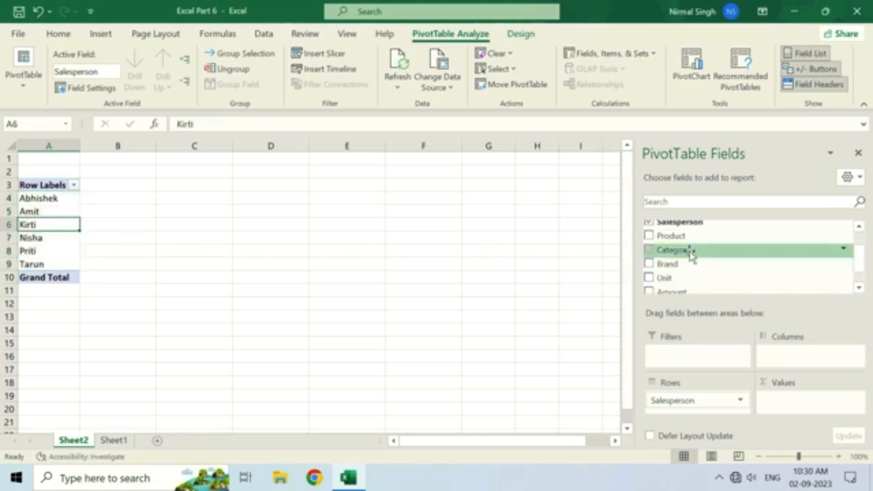
{"action": "scroll", "coordinate": [691, 254], "scroll_direction": "down", "scroll_amount": 1}
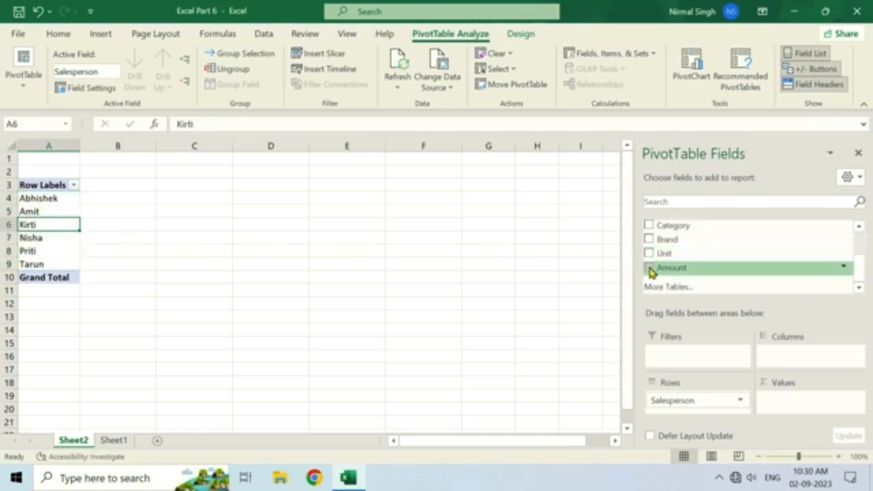
{"action": "left_click", "coordinate": [650, 269]}
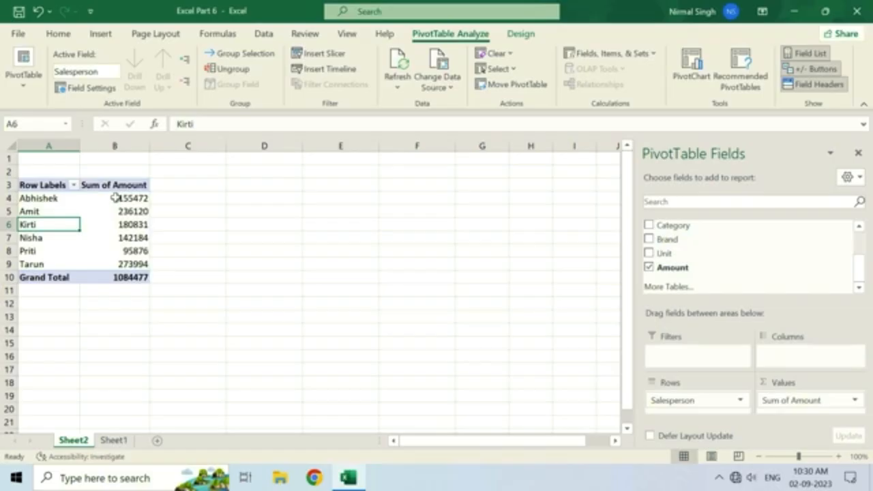
- Remove the Amount field from the PivotTable and add it back to the Values area
{"action": "left_click_drag", "start_coordinate": [116, 198], "coordinate": [131, 266]}
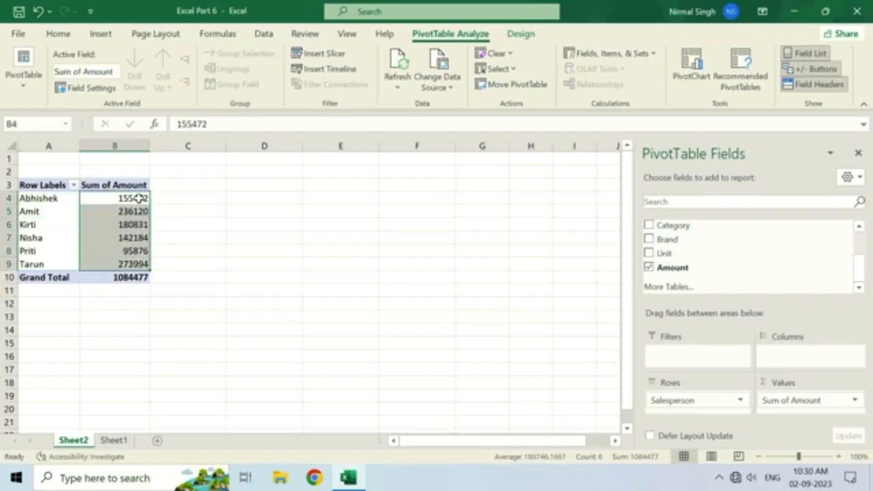
{"action": "left_click", "coordinate": [139, 198]}
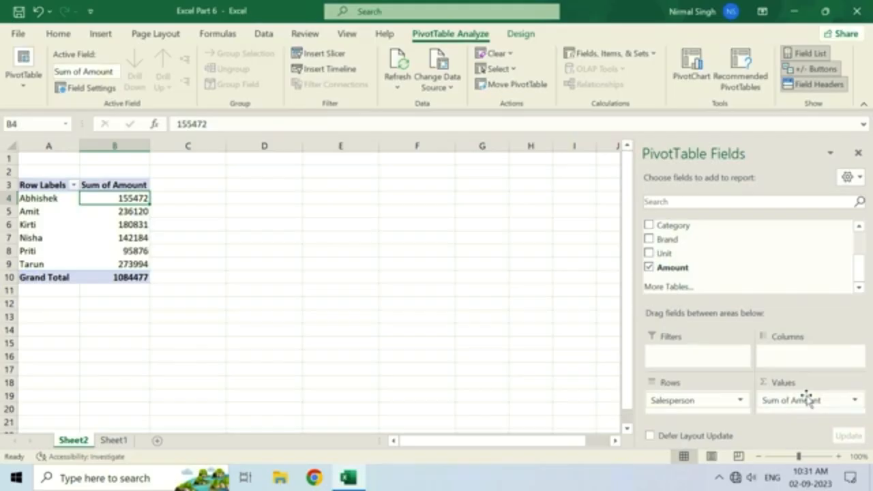
{"action": "left_click", "coordinate": [650, 268]}
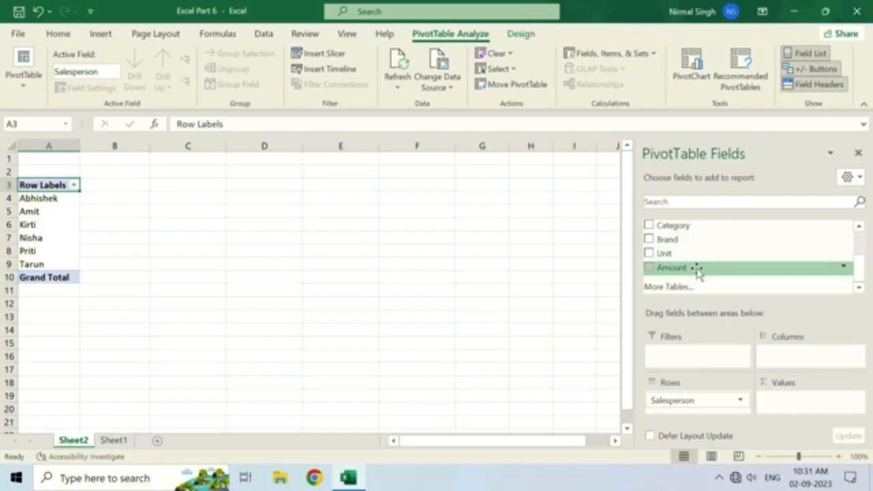
{"action": "left_click_drag", "start_coordinate": [697, 271], "coordinate": [800, 406]}
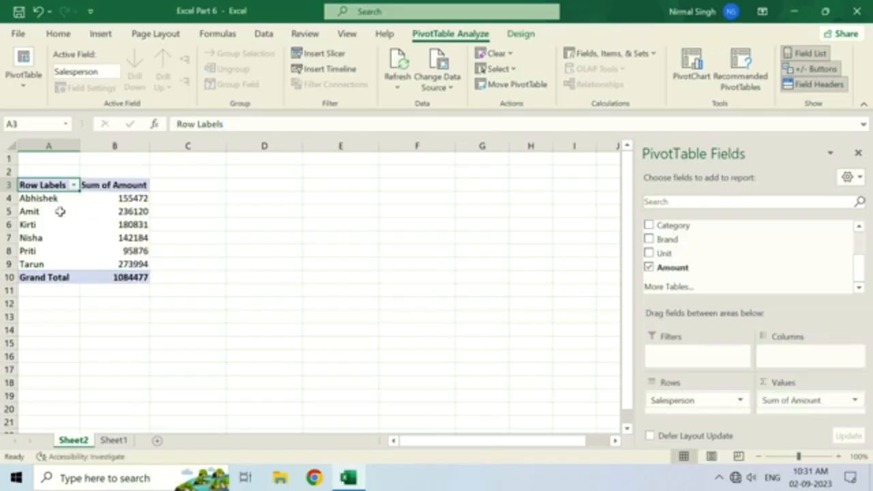
- Review each salesperson's Sum of Amount in the PivotTable and compare the individual sums with the Grand Total
{"action": "left_click_drag", "start_coordinate": [34, 198], "coordinate": [108, 199]}
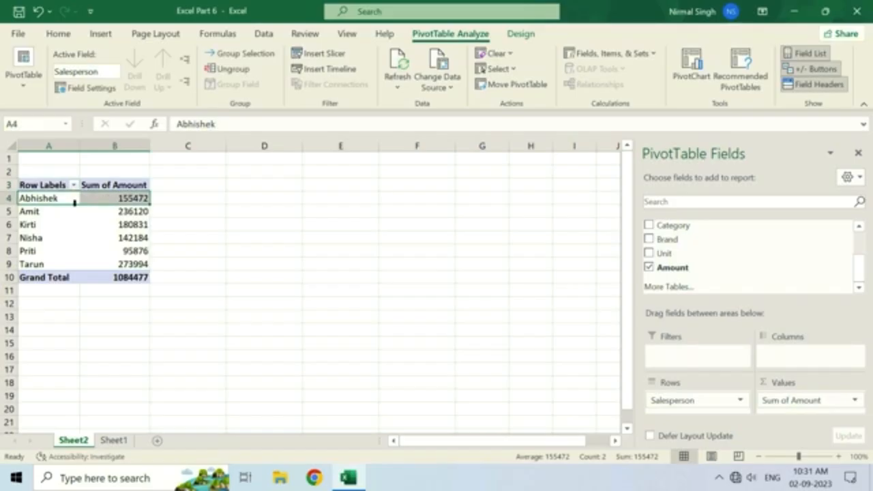
{"action": "left_click", "coordinate": [31, 211]}
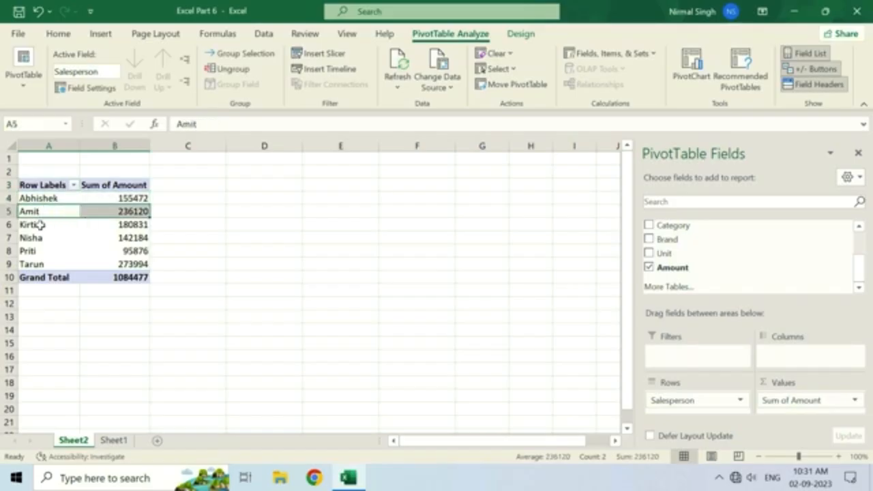
{"action": "left_click", "coordinate": [45, 225]}
{"action": "left_click", "coordinate": [114, 225]}
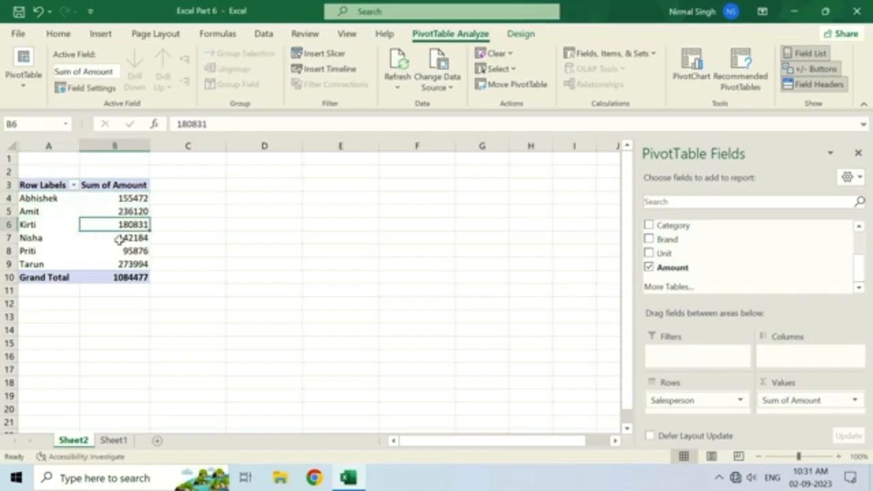
{"action": "left_click", "coordinate": [78, 241]}
{"action": "left_click", "coordinate": [86, 241]}
{"action": "left_click", "coordinate": [64, 250]}
{"action": "left_click", "coordinate": [122, 251]}
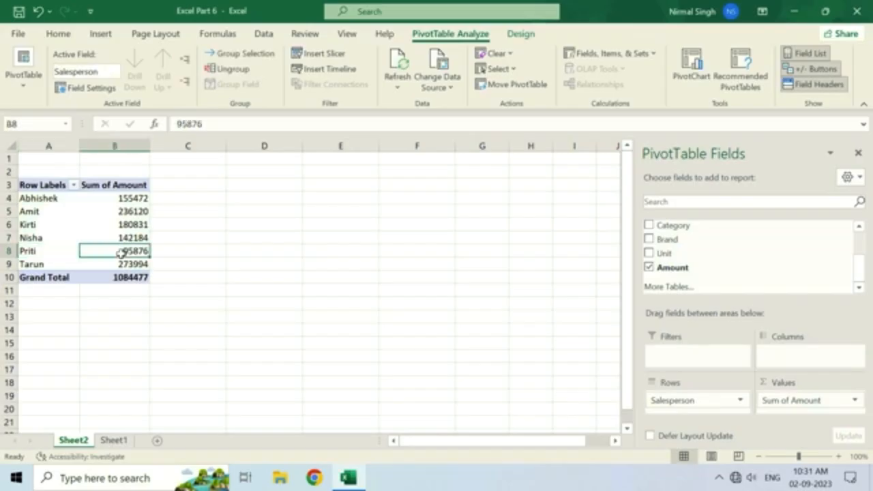
{"action": "left_click", "coordinate": [120, 279]}
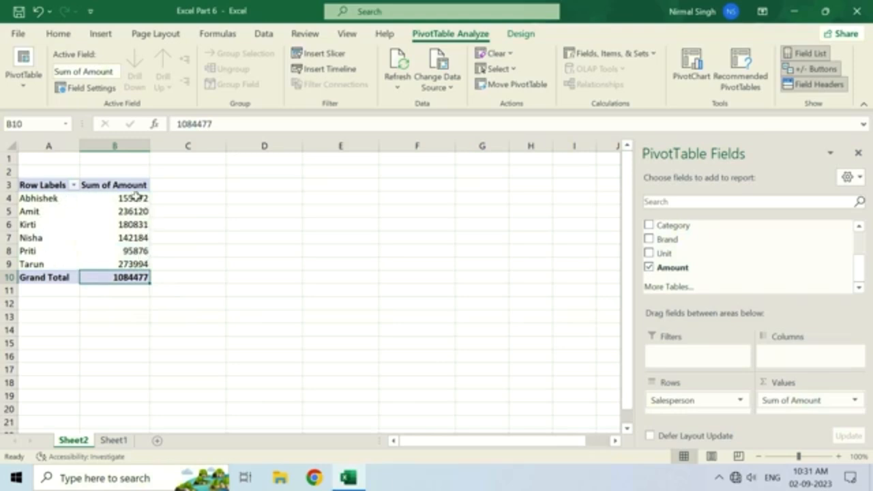
{"action": "left_click_drag", "start_coordinate": [136, 198], "coordinate": [140, 264]}
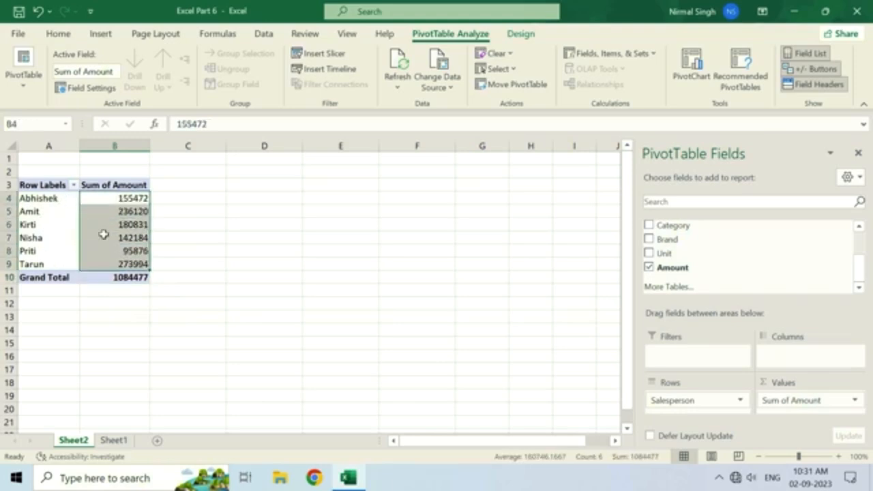
{"action": "left_click", "coordinate": [131, 279]}
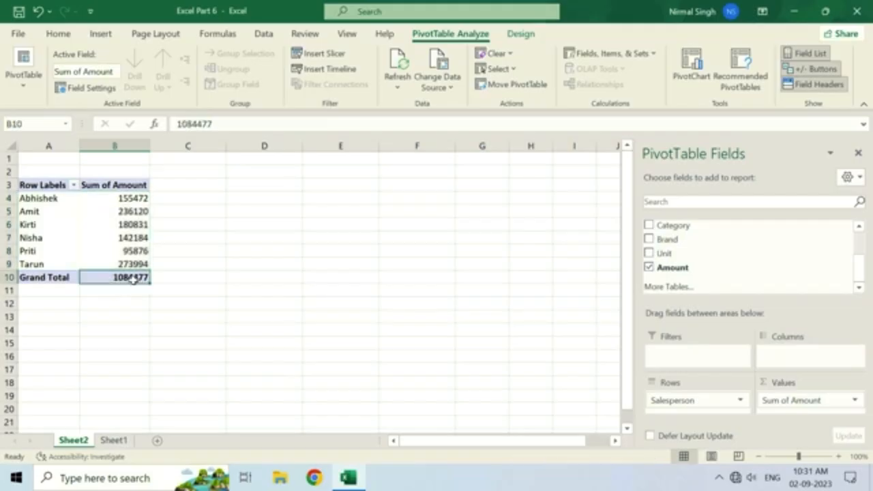
{"action": "mouse_move", "coordinate": [132, 281]}
- Drill down into the first salesperson's Sum of Amount on a new sheet and widen the Date and Product columns to show their contents
{"action": "left_click", "coordinate": [59, 198]}
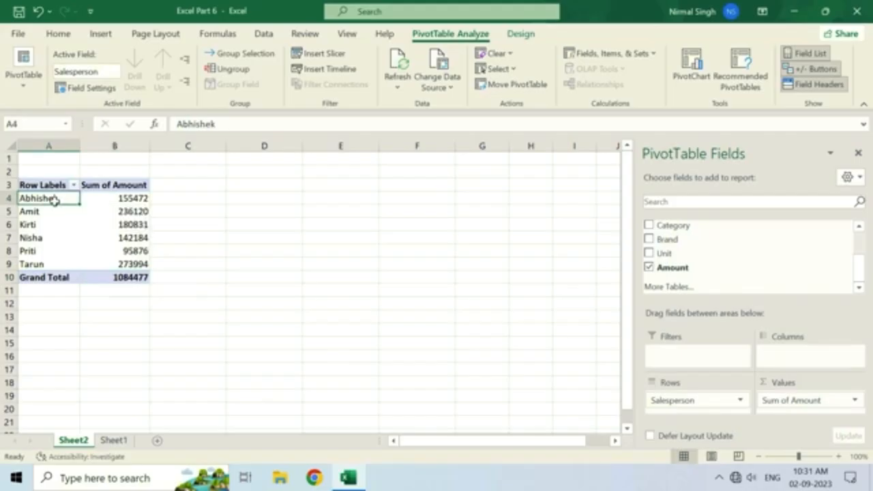
{"action": "left_click", "coordinate": [129, 199]}
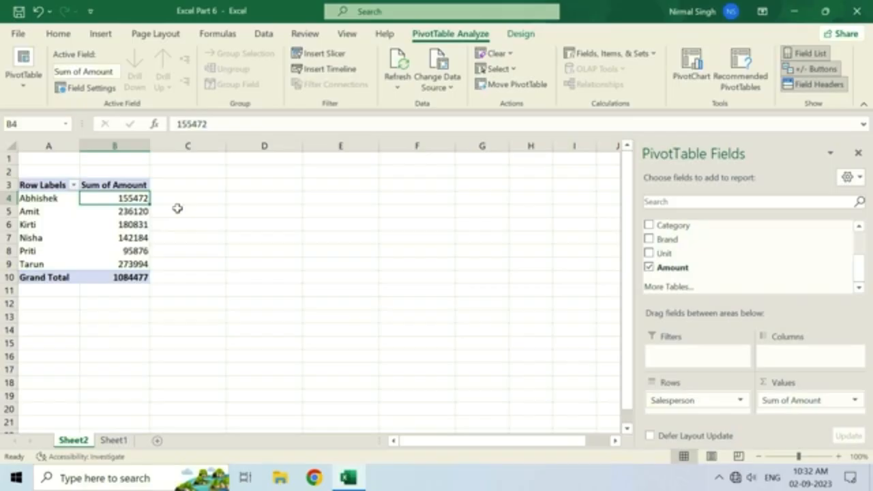
{"action": "double_click", "coordinate": [129, 198]}
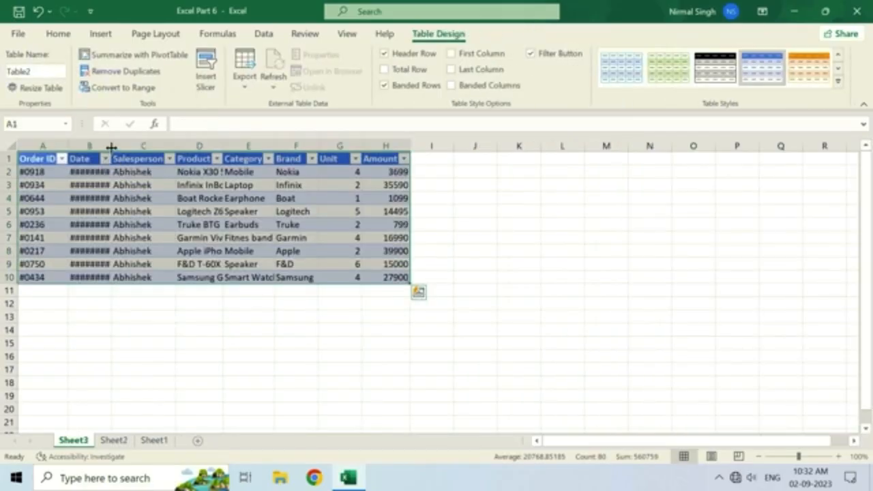
{"action": "left_click_drag", "start_coordinate": [111, 147], "coordinate": [119, 147]}
{"action": "left_click", "coordinate": [147, 198]}
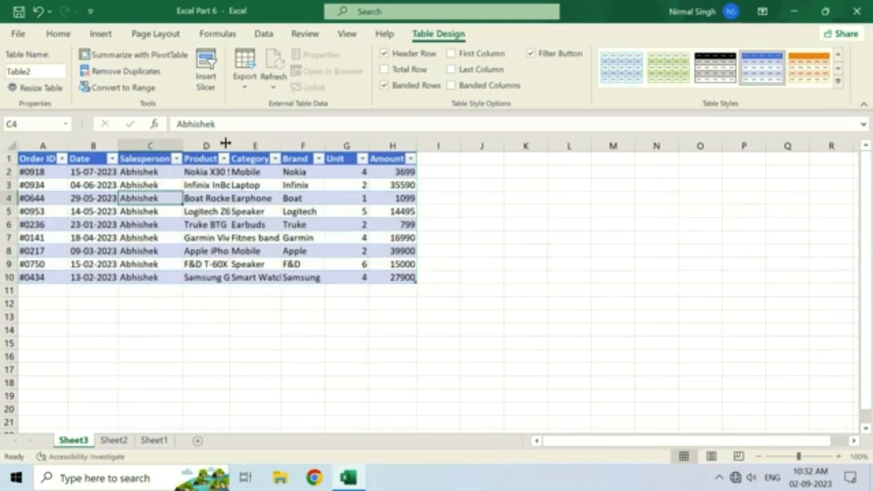
{"action": "double_click", "coordinate": [230, 141]}
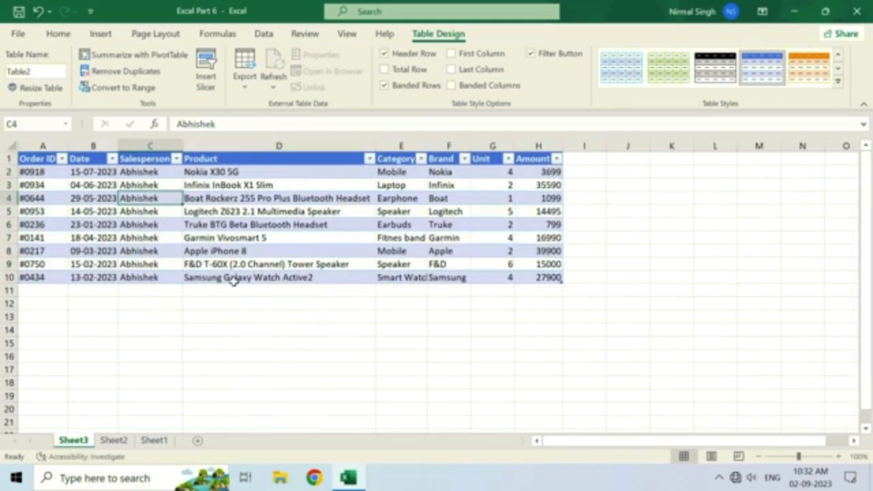
- Review the Date, Amount and Unit columns of the detail table on Sheet3 and return to the PivotTable on Sheet2
{"action": "left_click_drag", "start_coordinate": [102, 171], "coordinate": [102, 251]}
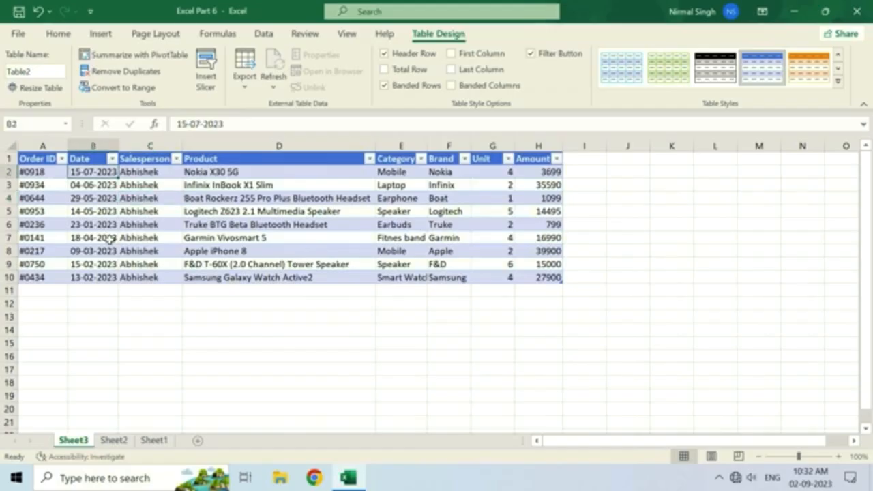
{"action": "left_click_drag", "start_coordinate": [539, 164], "coordinate": [549, 237]}
{"action": "left_click_drag", "start_coordinate": [497, 174], "coordinate": [503, 239]}
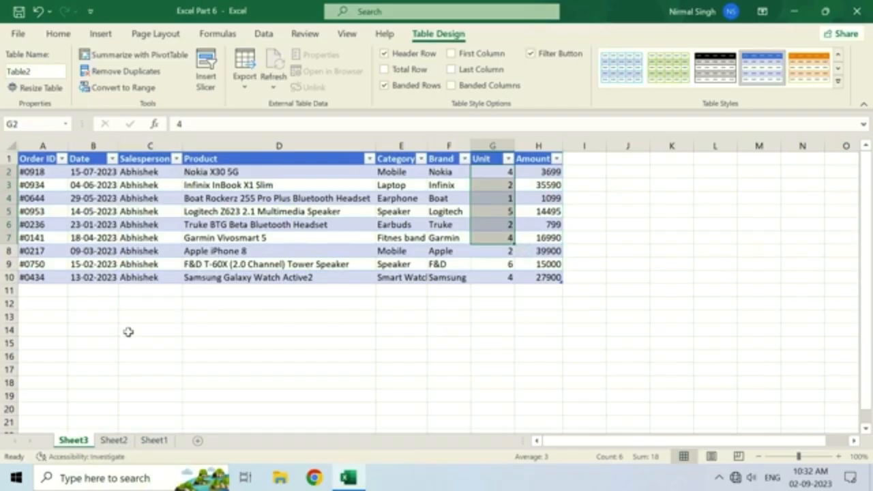
{"action": "left_click", "coordinate": [113, 440]}
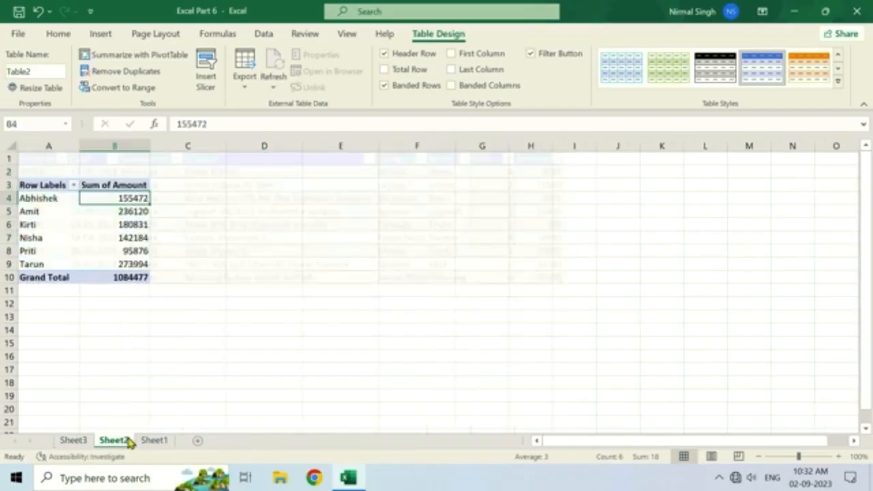
{"action": "left_click_drag", "start_coordinate": [134, 211], "coordinate": [134, 265]}
{"action": "left_click", "coordinate": [133, 212]}
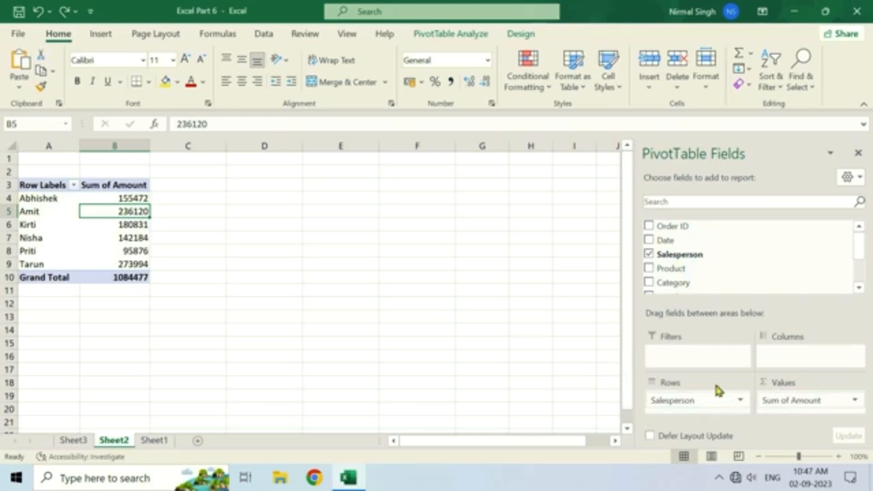
- Remove the Salesperson and Amount fields from the PivotTable on Sheet2, leaving it empty and selected
{"action": "left_click", "coordinate": [650, 257]}
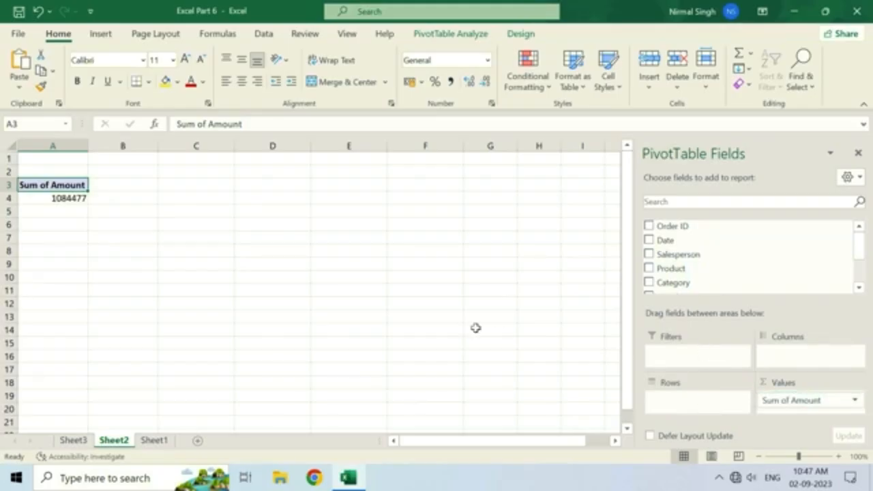
{"action": "left_click_drag", "start_coordinate": [476, 328], "coordinate": [475, 328]}
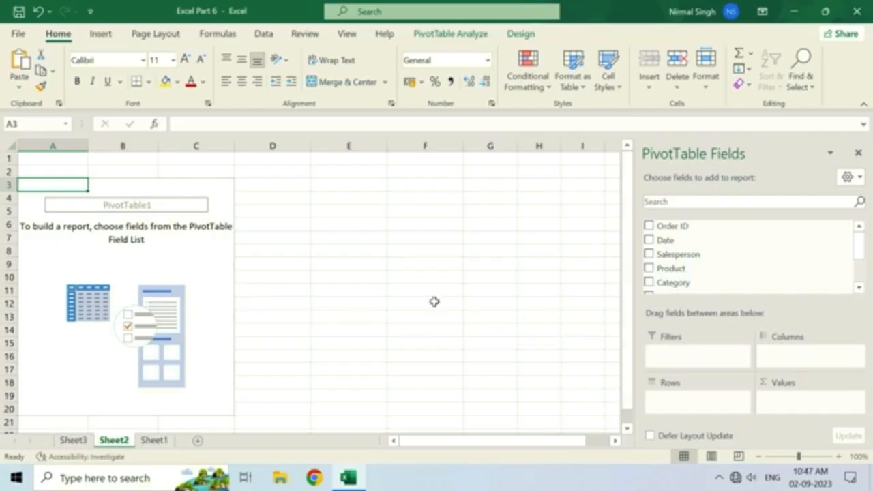
{"action": "left_click", "coordinate": [403, 292]}
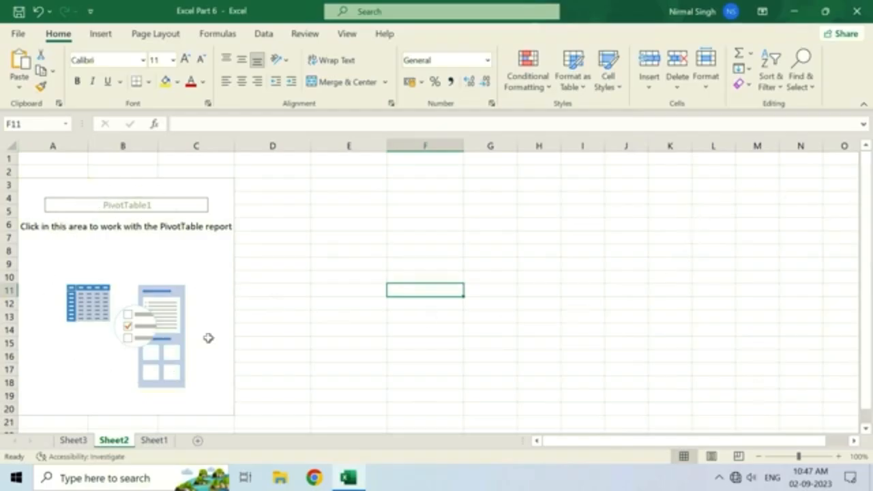
{"action": "left_click", "coordinate": [161, 250]}
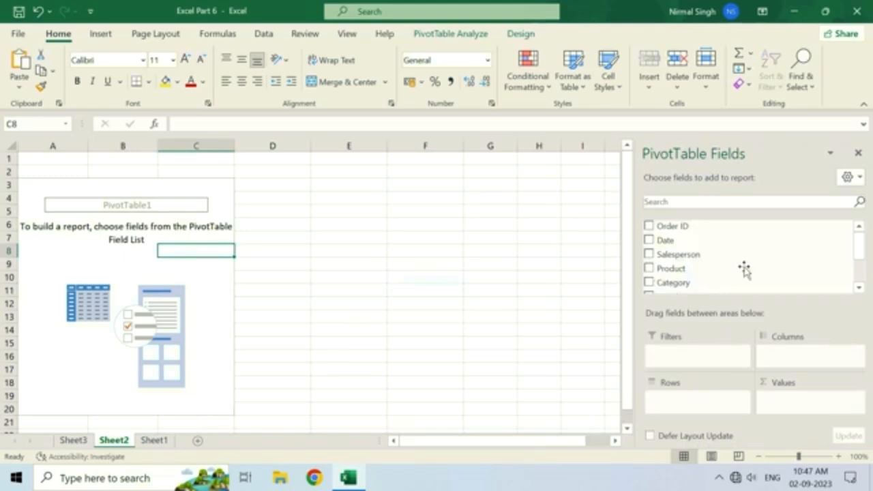
- Hide the PivotTable field list and show it again for the empty PivotTable on Sheet2
{"action": "left_click", "coordinate": [859, 155]}
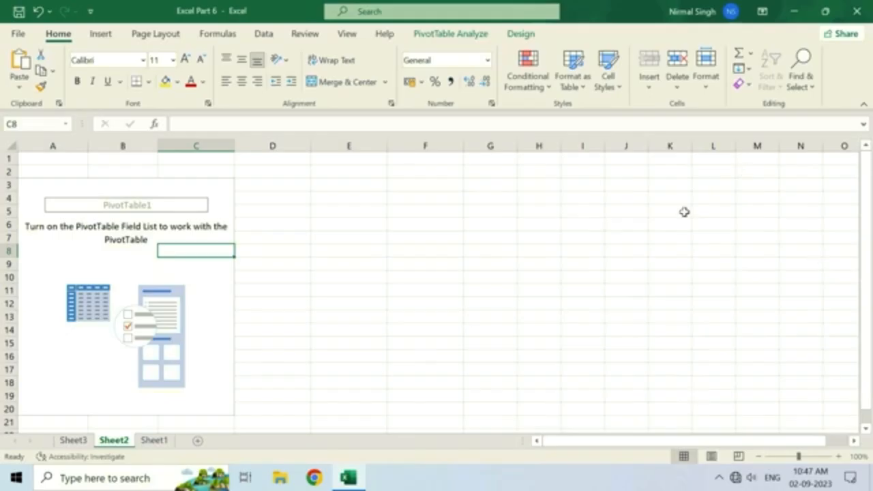
{"action": "left_click", "coordinate": [459, 280]}
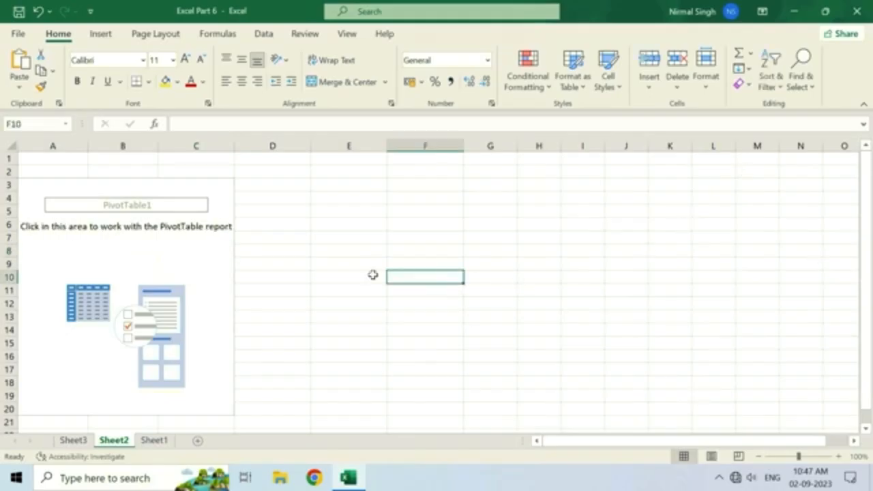
{"action": "left_click", "coordinate": [123, 265]}
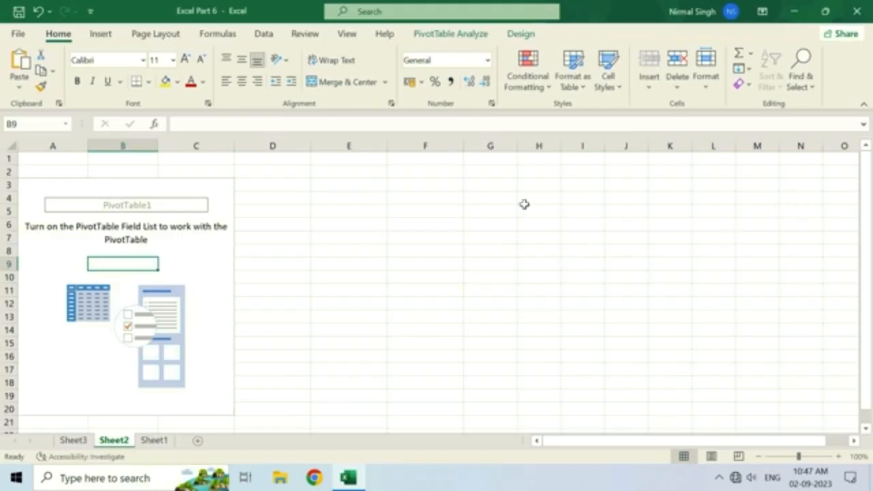
{"action": "left_click", "coordinate": [455, 38]}
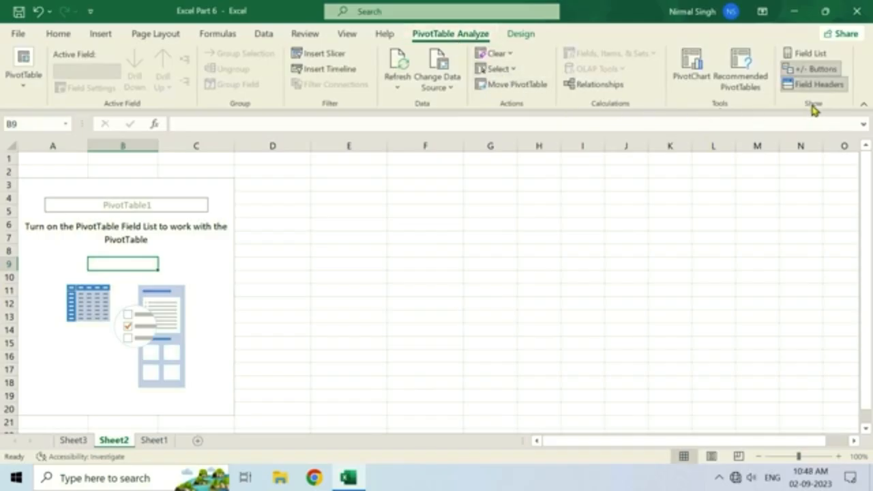
{"action": "left_click", "coordinate": [810, 55]}
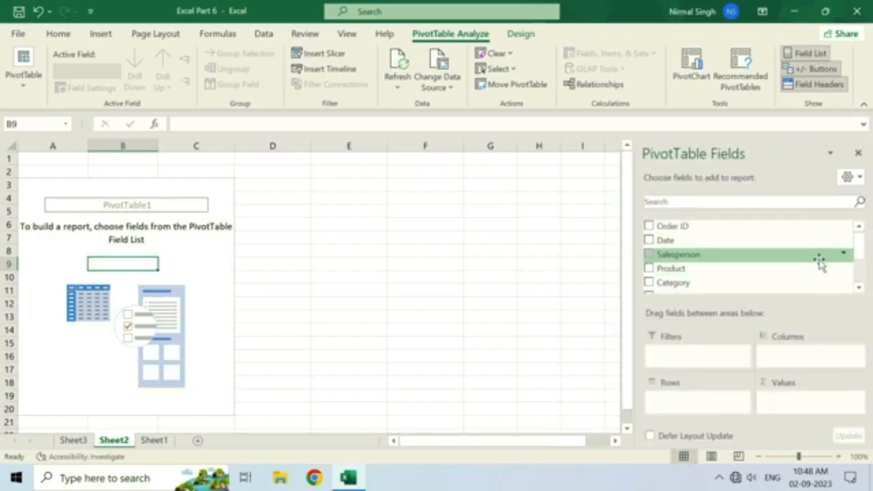
{"action": "right_click", "coordinate": [154, 266]}
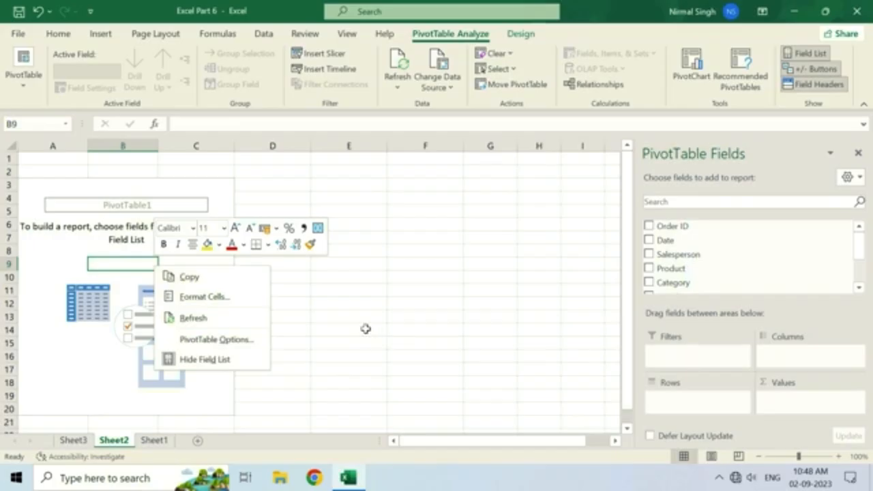
{"action": "key", "text": "Escape"}
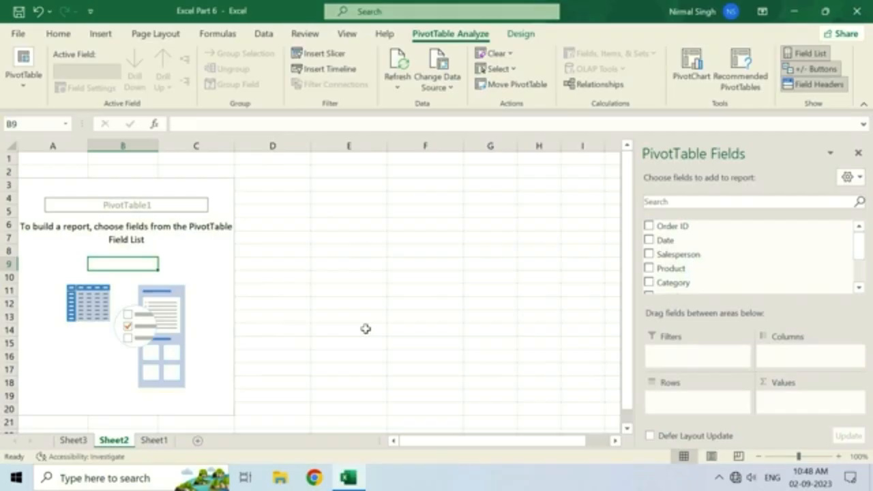
- Try the Fields Section and Areas Section Side-By-Side layout for the field list and restore the stacked layout
{"action": "left_click", "coordinate": [851, 176]}
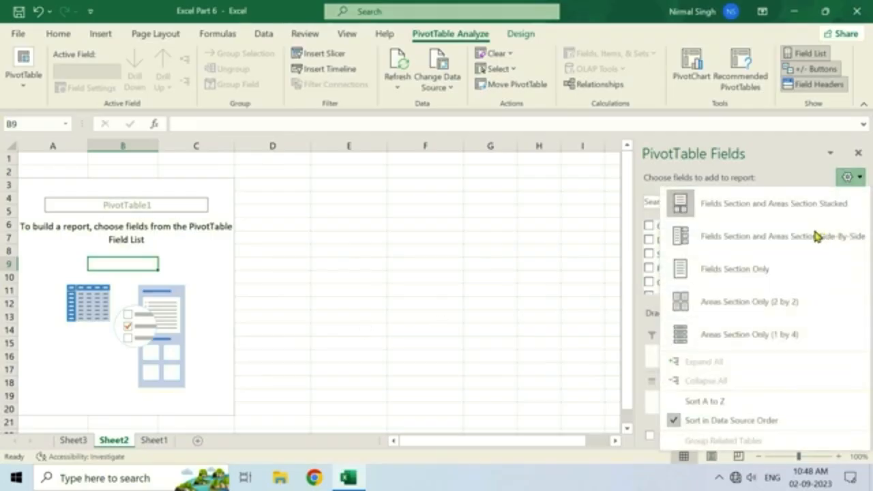
{"action": "left_click", "coordinate": [817, 236]}
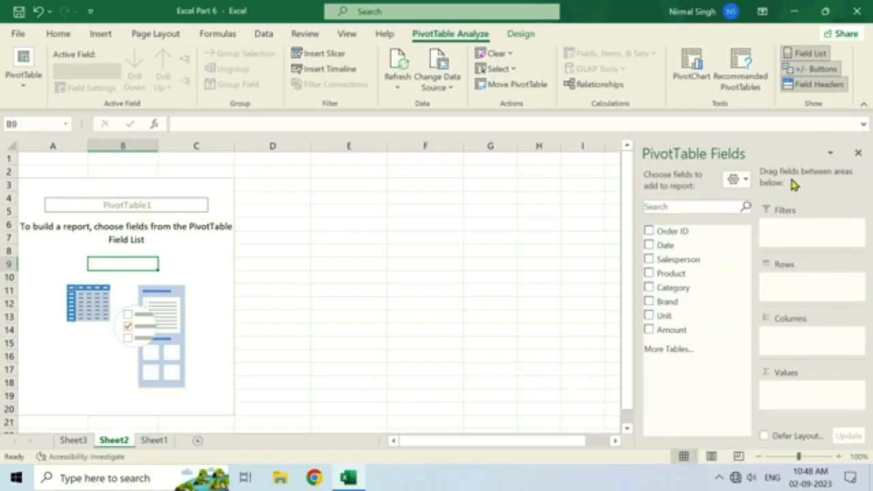
{"action": "left_click", "coordinate": [734, 179]}
{"action": "left_click", "coordinate": [739, 202]}
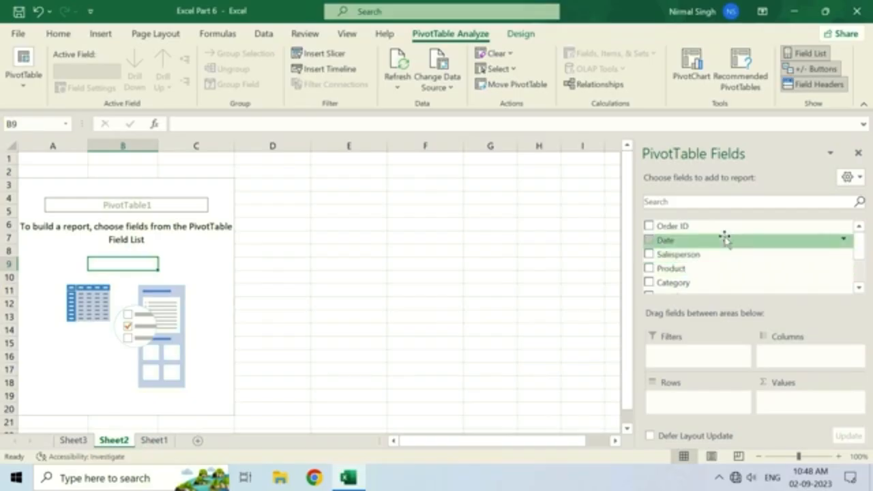
{"action": "scroll", "coordinate": [716, 256], "scroll_direction": "down", "scroll_amount": 1}
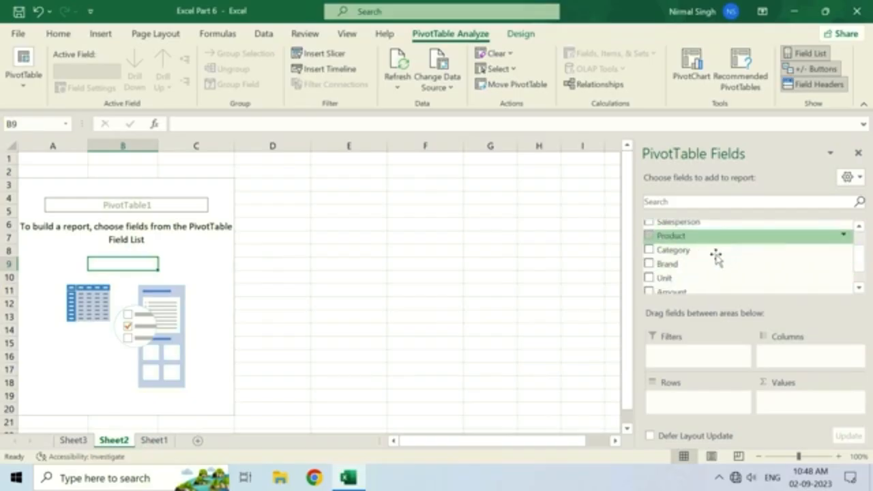
- Add Category as rows and Amount as values to the empty PivotTable, and look over the category amounts and grand total
{"action": "left_click", "coordinate": [649, 252]}
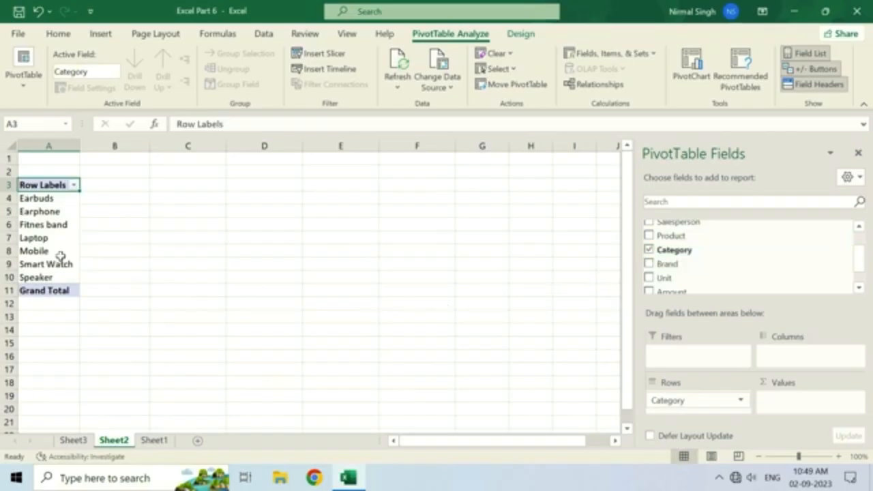
{"action": "scroll", "coordinate": [671, 260], "scroll_direction": "down", "scroll_amount": 1}
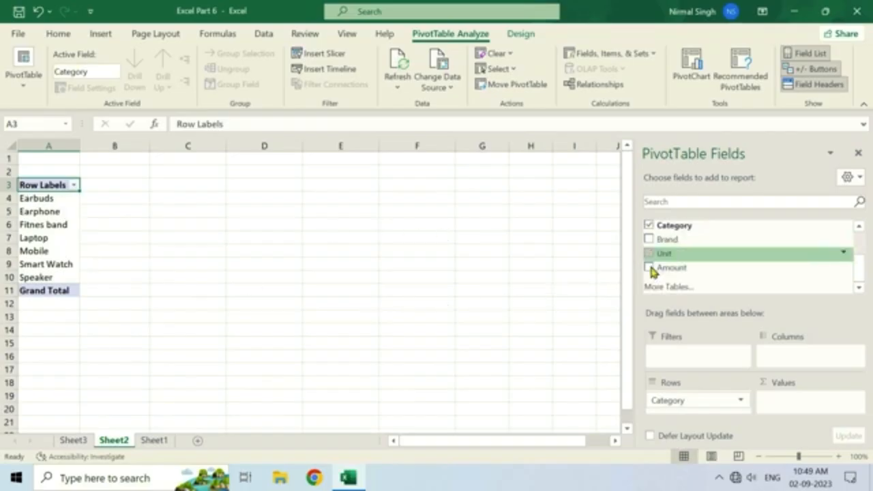
{"action": "left_click", "coordinate": [649, 267]}
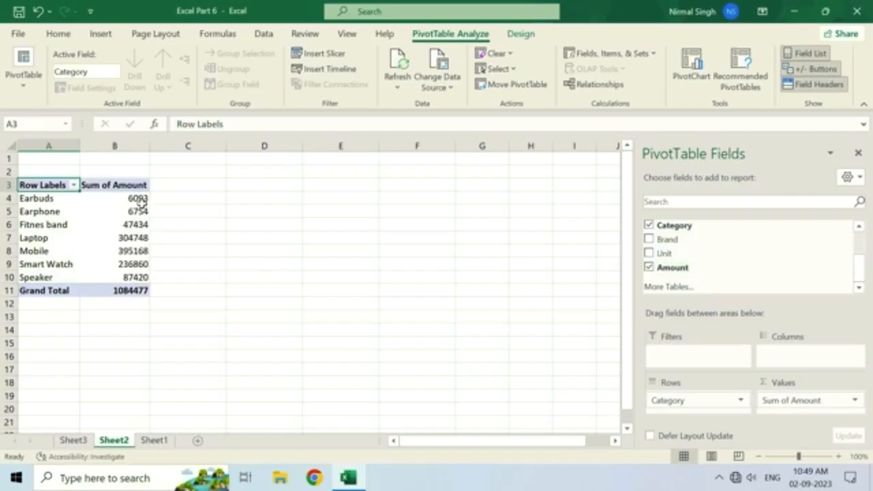
{"action": "left_click_drag", "start_coordinate": [138, 198], "coordinate": [131, 277]}
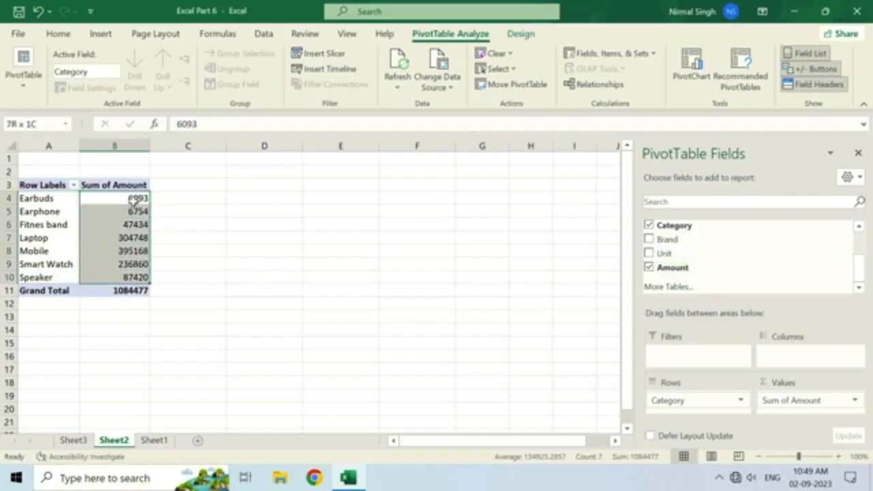
{"action": "left_click", "coordinate": [139, 225]}
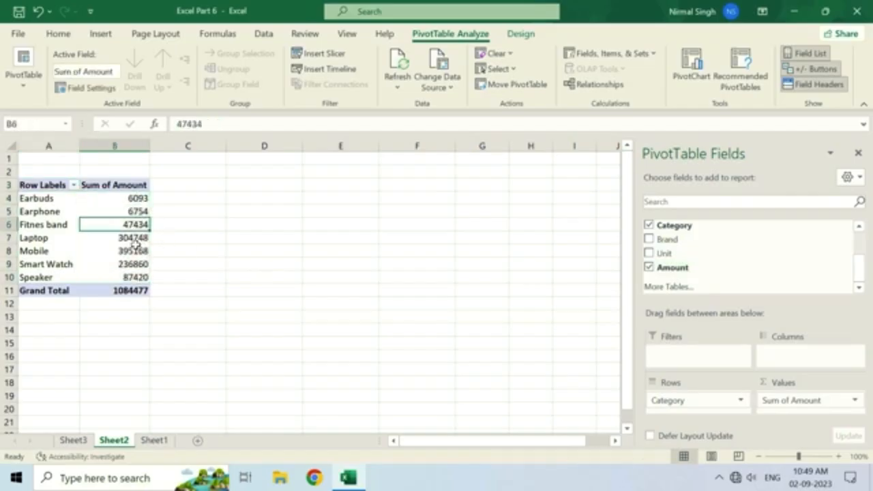
{"action": "left_click", "coordinate": [108, 292]}
{"action": "mouse_move", "coordinate": [128, 291]}
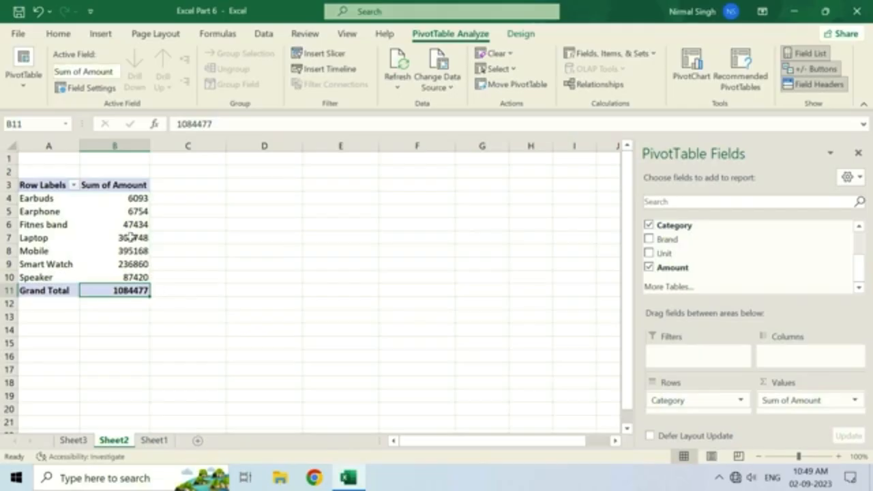
- Drill into the Earphone amount to list its records on a new sheet, and autofit the Date and Product columns there
{"action": "double_click", "coordinate": [131, 211]}
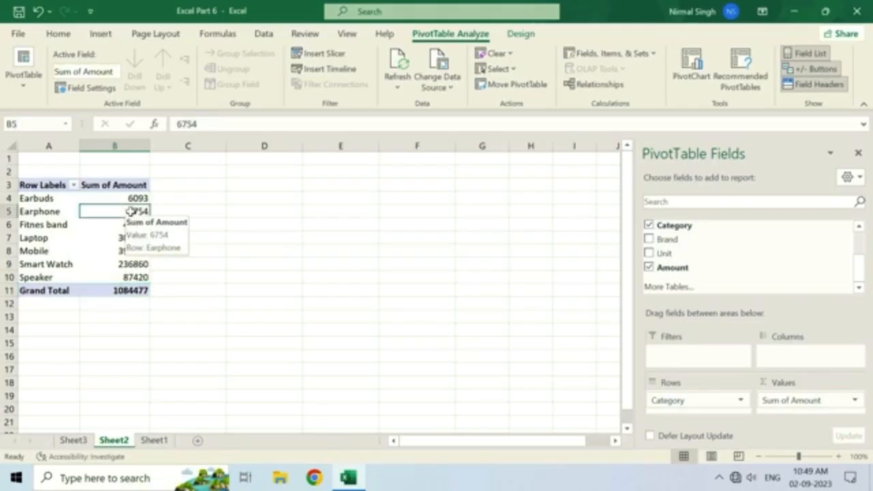
{"action": "double_click", "coordinate": [112, 143]}
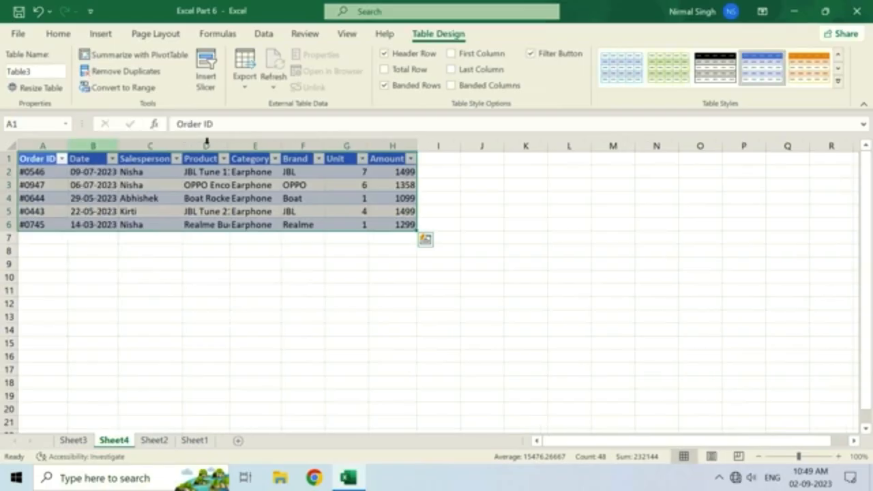
{"action": "left_click_drag", "start_coordinate": [229, 143], "coordinate": [228, 140]}
{"action": "double_click", "coordinate": [229, 141]}
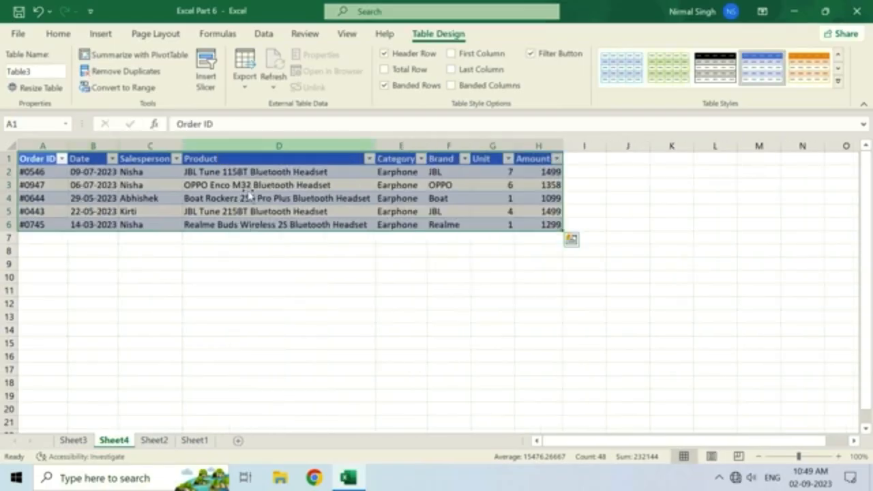
{"action": "left_click", "coordinate": [248, 187]}
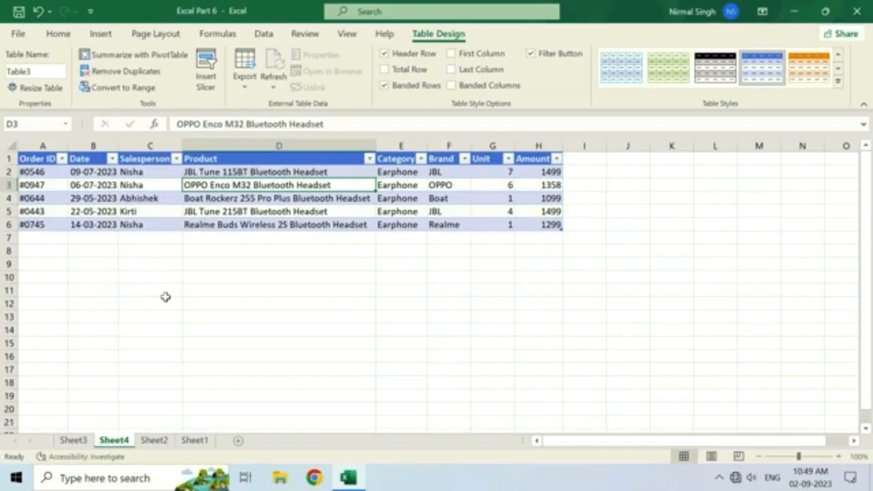
- Return to the PivotTable on Sheet2 and add Brand as a report filter above it
{"action": "left_click", "coordinate": [154, 440]}
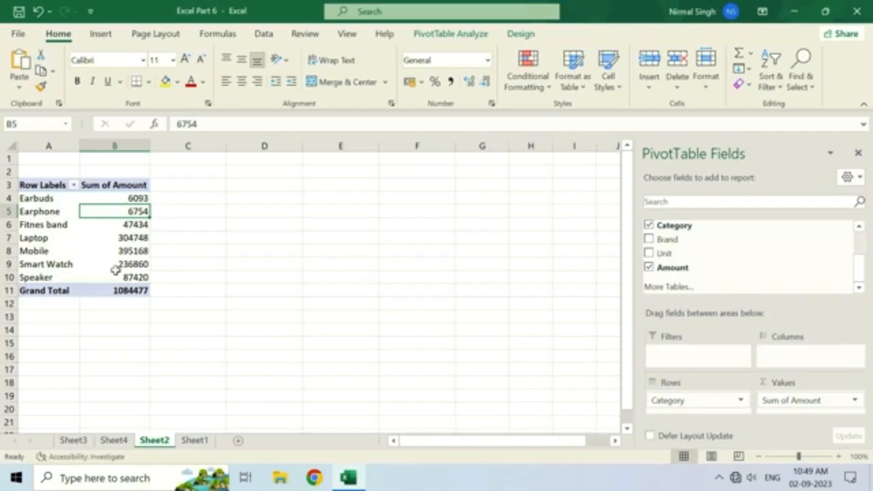
{"action": "mouse_move", "coordinate": [116, 270]}
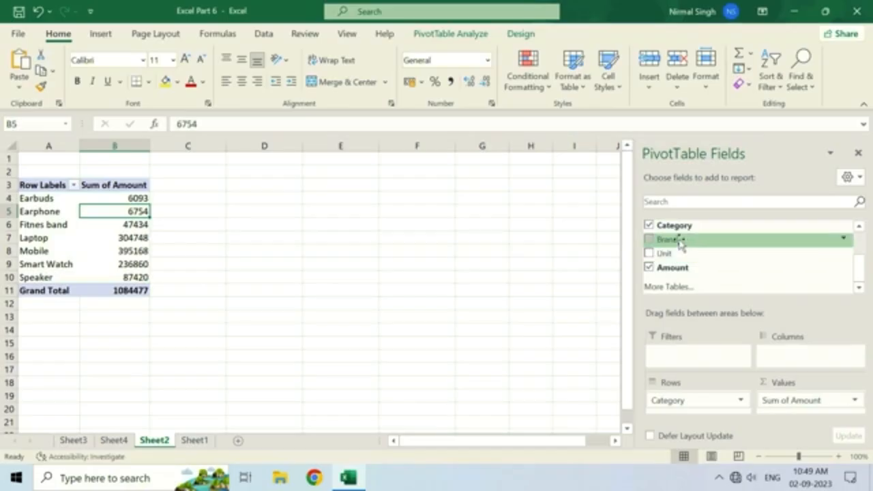
{"action": "left_click_drag", "start_coordinate": [680, 243], "coordinate": [686, 358]}
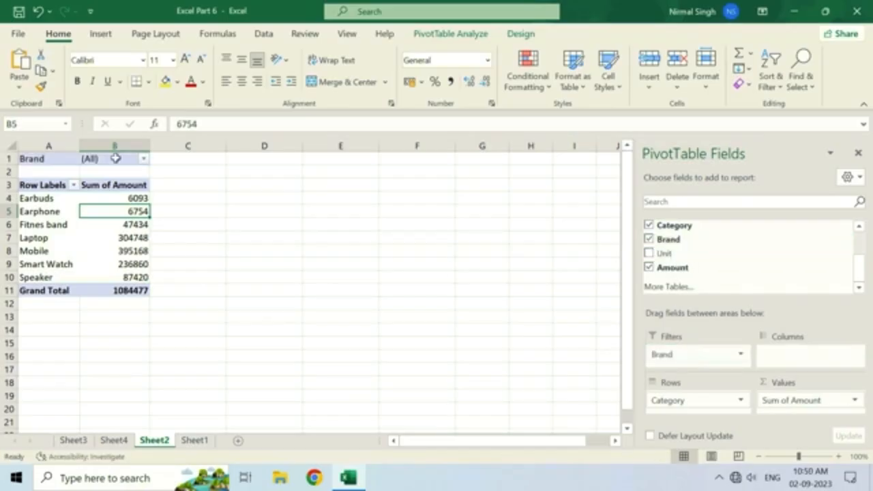
{"action": "left_click_drag", "start_coordinate": [68, 159], "coordinate": [95, 159]}
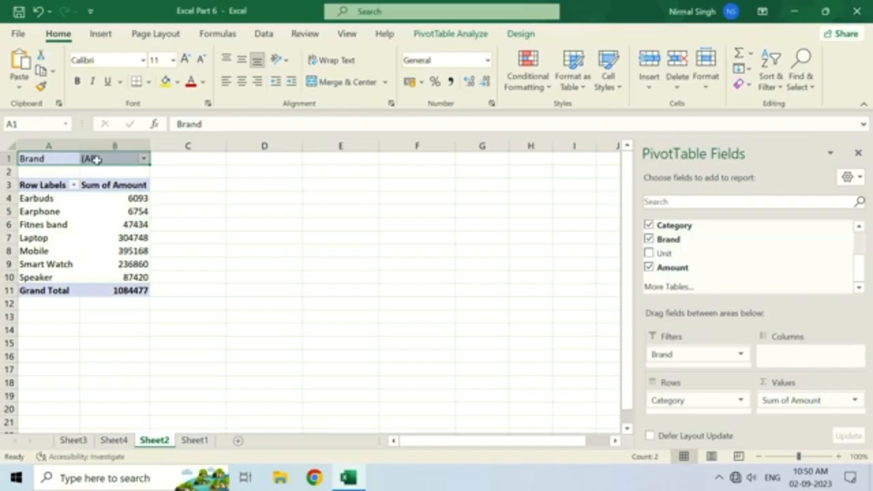
{"action": "left_click", "coordinate": [96, 159]}
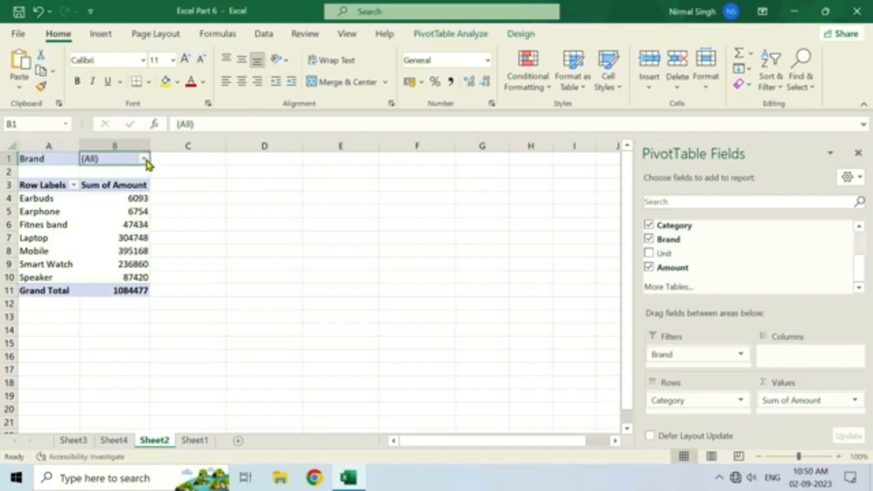
- Look through the brand list of the report filter and restrict the PivotTable to Apple
{"action": "left_click", "coordinate": [144, 160]}
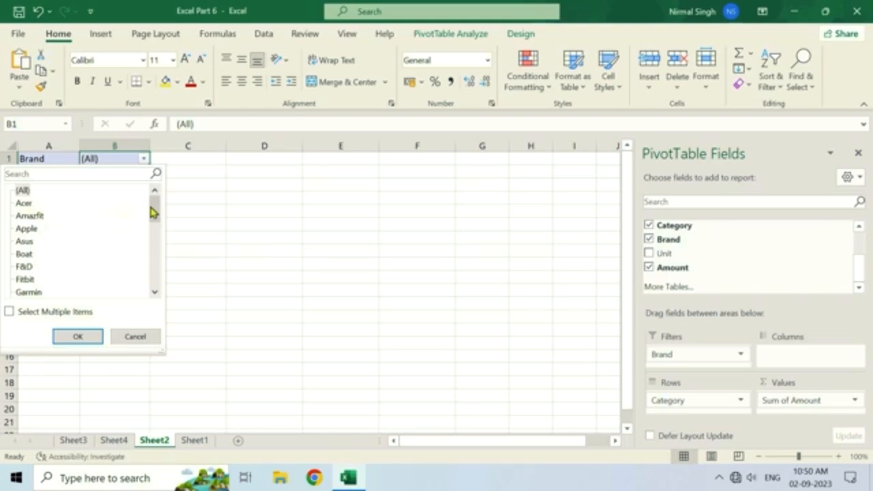
{"action": "scroll", "coordinate": [155, 259], "scroll_direction": "down", "scroll_amount": 6}
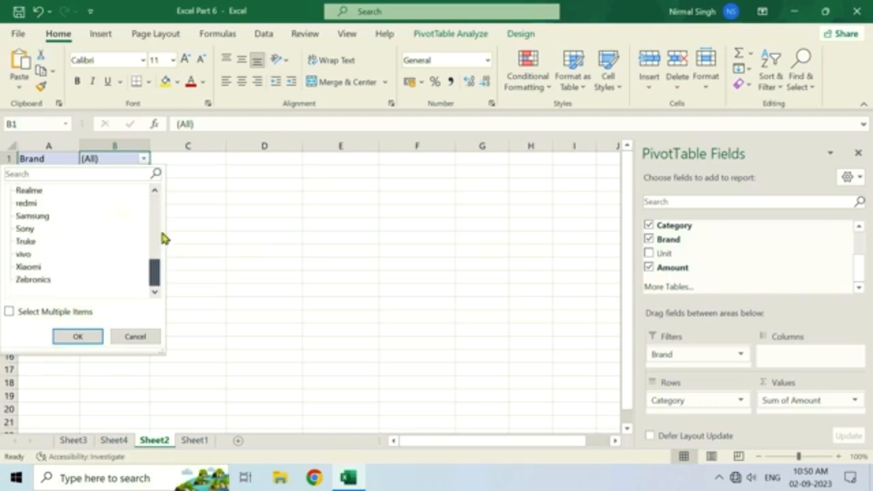
{"action": "scroll", "coordinate": [163, 225], "scroll_direction": "up", "scroll_amount": 4}
{"action": "scroll", "coordinate": [162, 203], "scroll_direction": "up", "scroll_amount": 3}
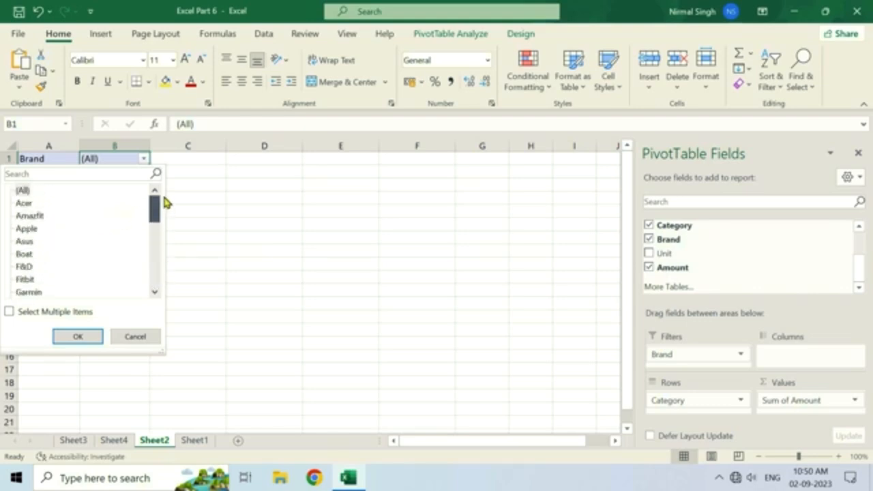
{"action": "left_click", "coordinate": [26, 229]}
{"action": "left_click", "coordinate": [77, 338]}
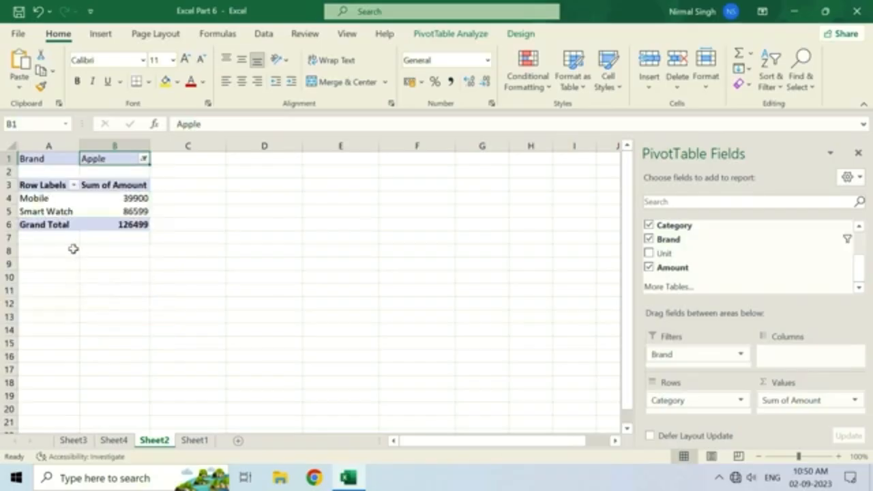
- Drill into Apple's Smart Watch amount to list its records on a new sheet, and autofit the Date and Product columns there
{"action": "left_click", "coordinate": [34, 198]}
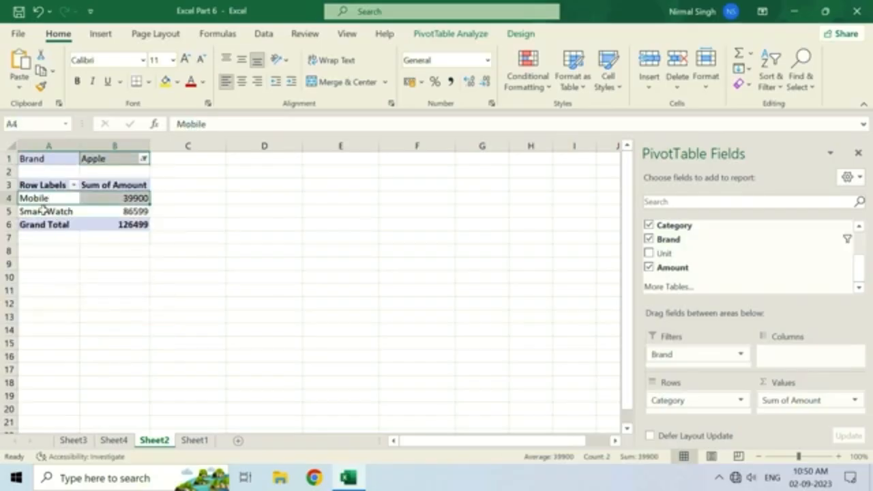
{"action": "left_click", "coordinate": [57, 213], "text": "ctrl"}
{"action": "left_click", "coordinate": [122, 199]}
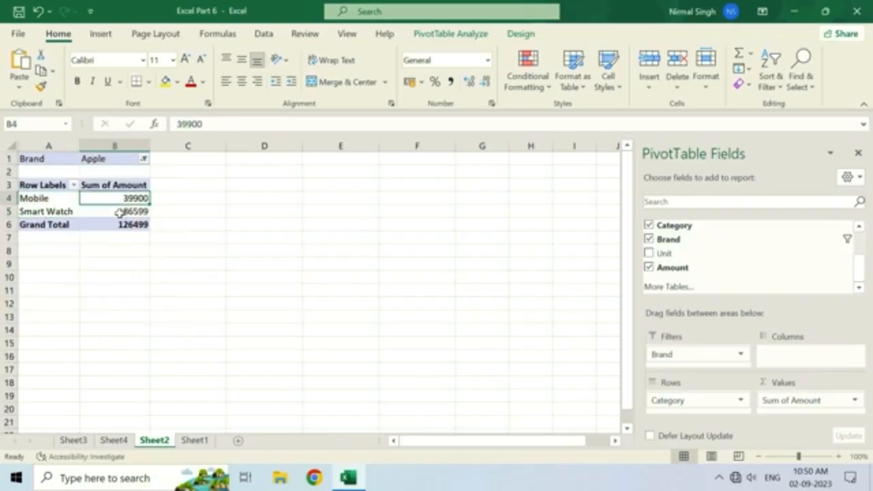
{"action": "left_click", "coordinate": [121, 211]}
{"action": "left_click", "coordinate": [123, 198]}
{"action": "left_click", "coordinate": [117, 212]}
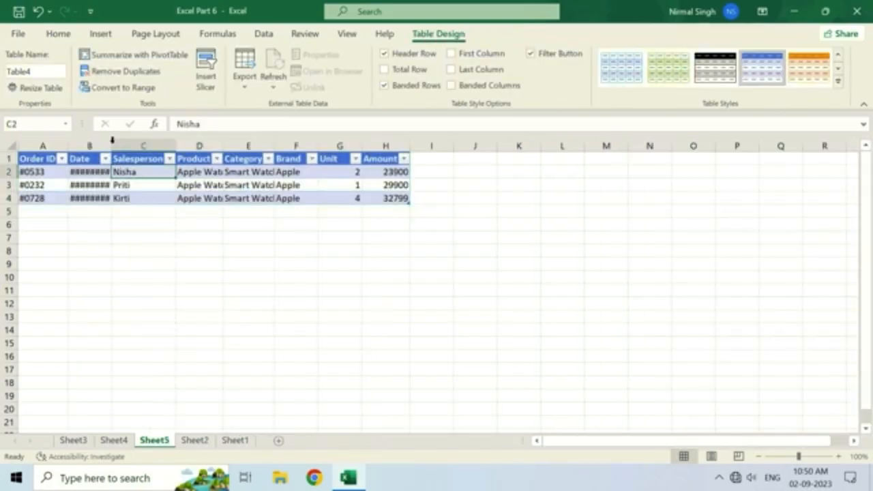
{"action": "double_click", "coordinate": [109, 147]}
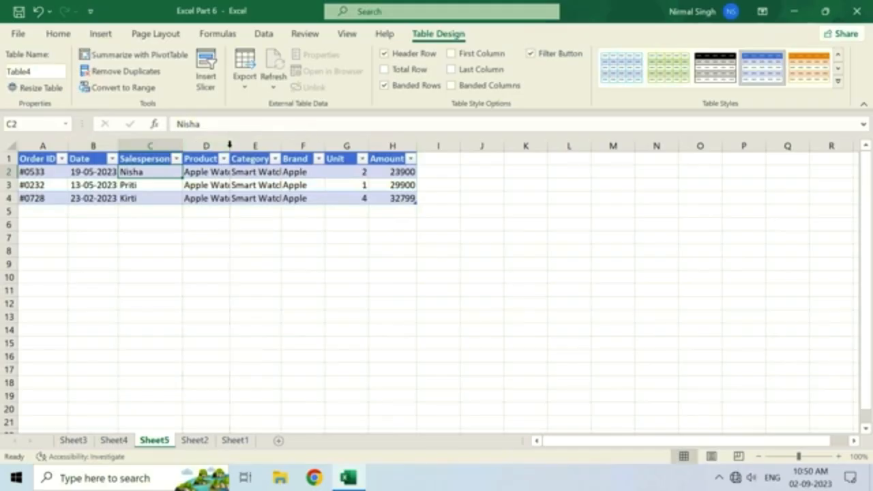
{"action": "double_click", "coordinate": [230, 145]}
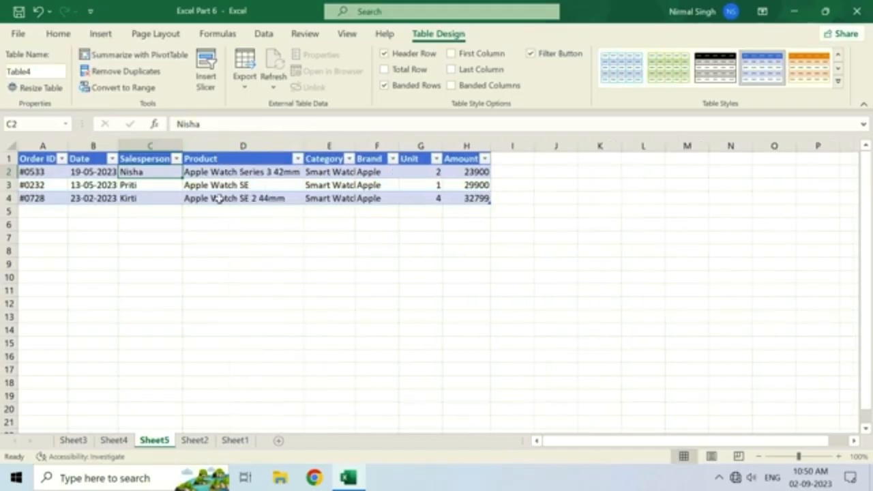
- Remove the Brand filter from the PivotTable on Sheet2 and add Salesperson as columns against the Category rows
{"action": "left_click", "coordinate": [195, 441]}
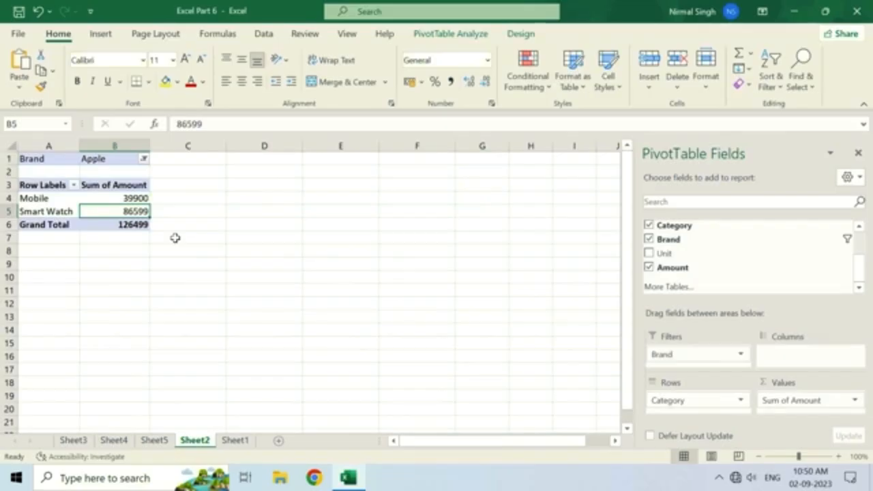
{"action": "left_click", "coordinate": [649, 242]}
{"action": "scroll", "coordinate": [688, 260], "scroll_direction": "up", "scroll_amount": 1}
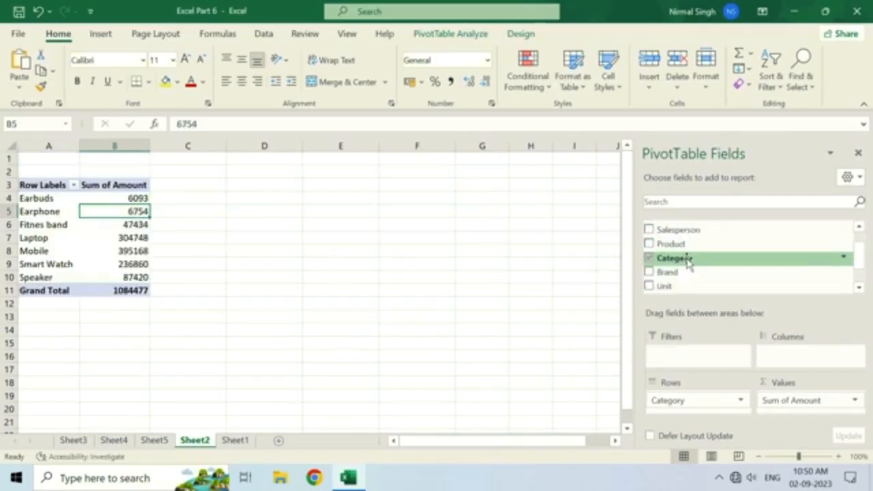
{"action": "scroll", "coordinate": [689, 246], "scroll_direction": "up", "scroll_amount": 2}
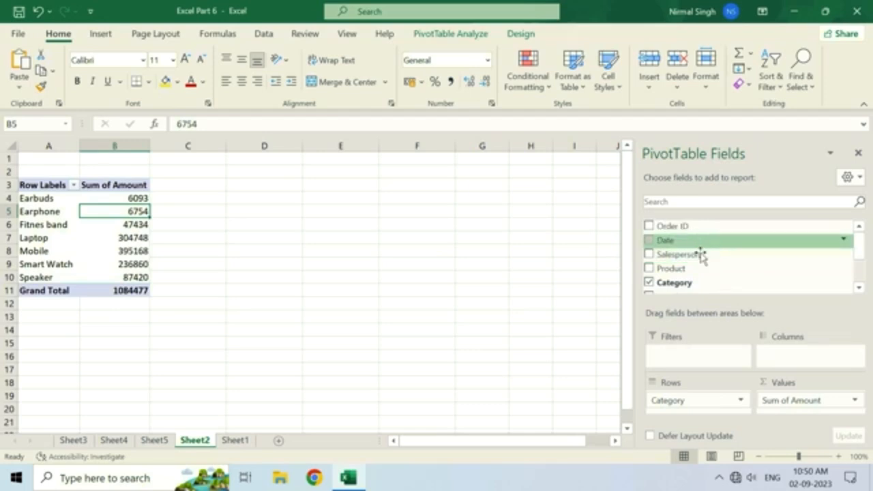
{"action": "left_click_drag", "start_coordinate": [676, 253], "coordinate": [788, 355]}
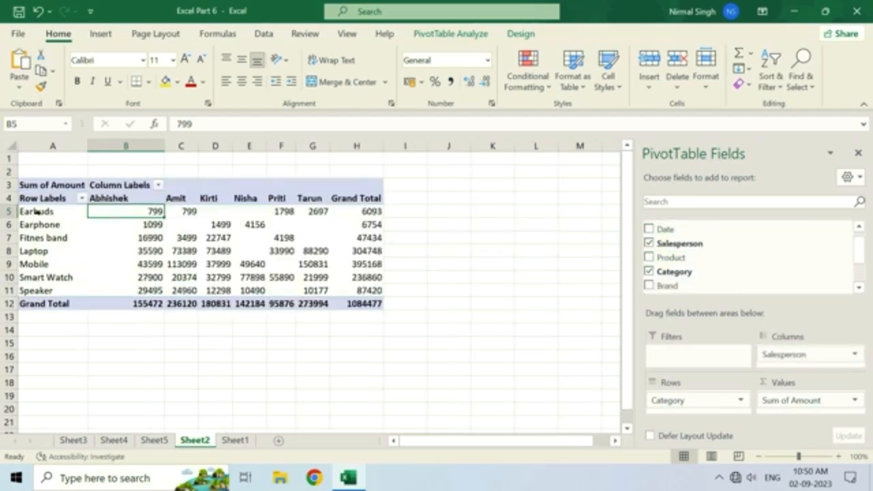
{"action": "left_click_drag", "start_coordinate": [45, 212], "coordinate": [47, 292]}
{"action": "left_click_drag", "start_coordinate": [58, 214], "coordinate": [62, 292]}
{"action": "left_click", "coordinate": [64, 198]}
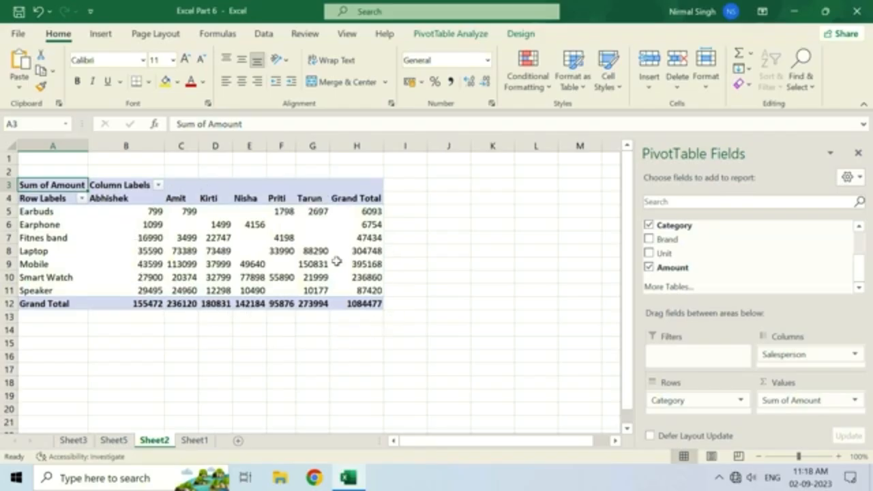
- Clear the Amount, Category and Salesperson fields from the PivotTable on Sheet2
{"action": "left_click", "coordinate": [649, 269]}
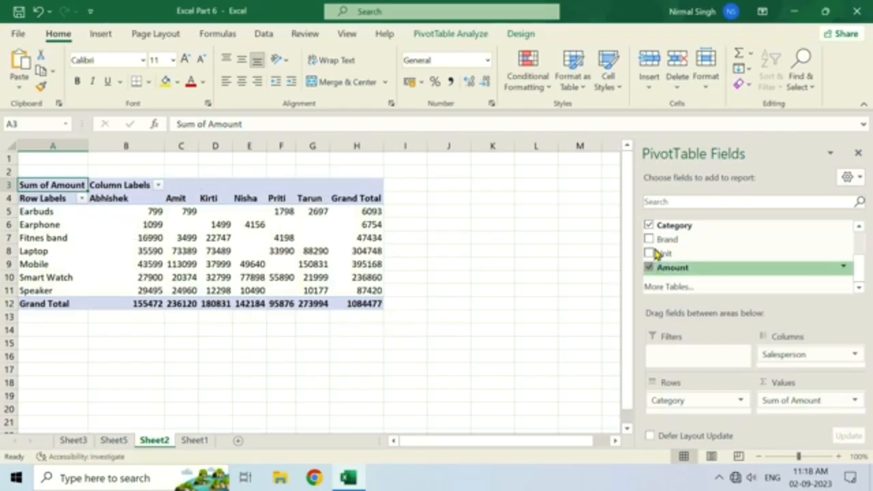
{"action": "left_click", "coordinate": [650, 226]}
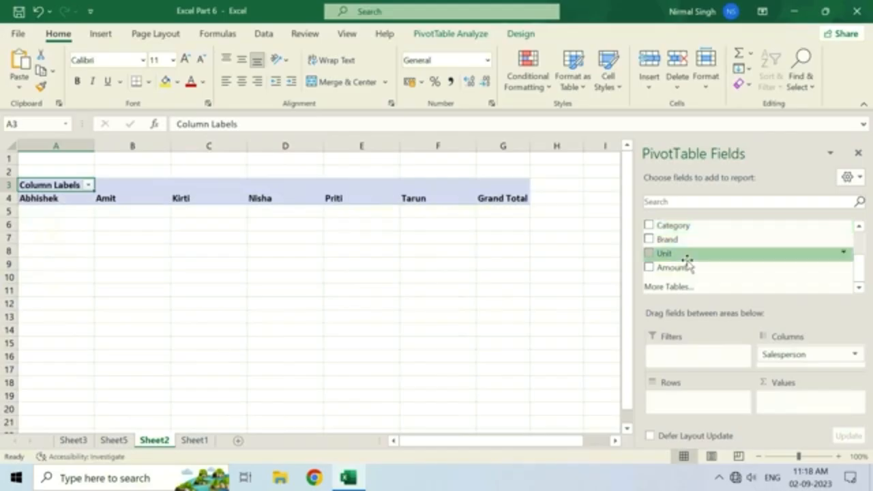
{"action": "scroll", "coordinate": [686, 256], "scroll_direction": "up", "scroll_amount": 1}
{"action": "left_click", "coordinate": [649, 231]}
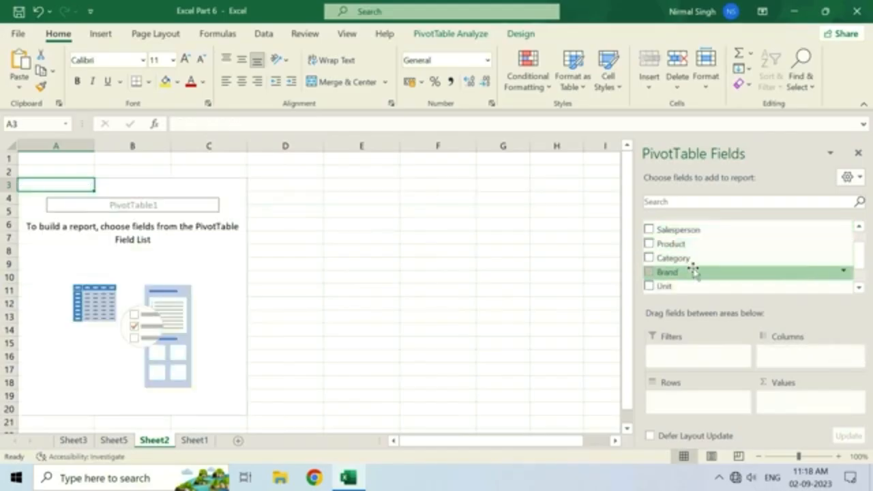
- Rebuild the PivotTable with Salesperson as rows and Amount as values
{"action": "scroll", "coordinate": [690, 270], "scroll_direction": "up", "scroll_amount": 1}
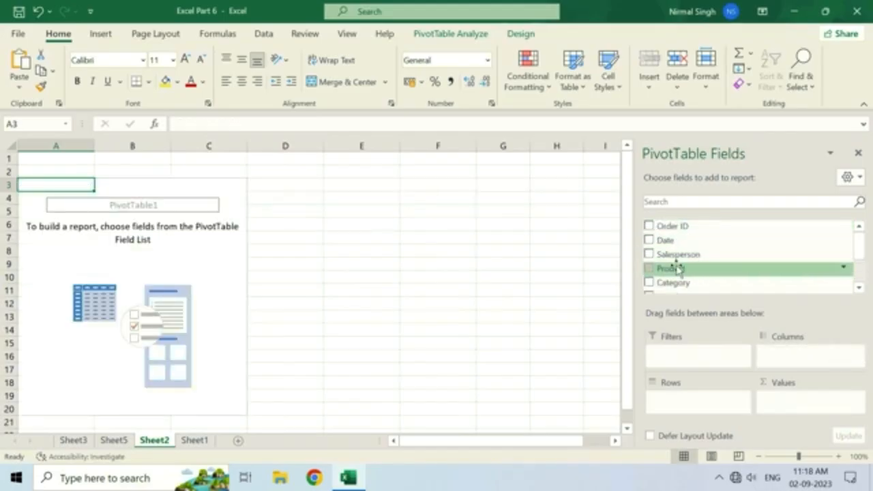
{"action": "left_click", "coordinate": [649, 255]}
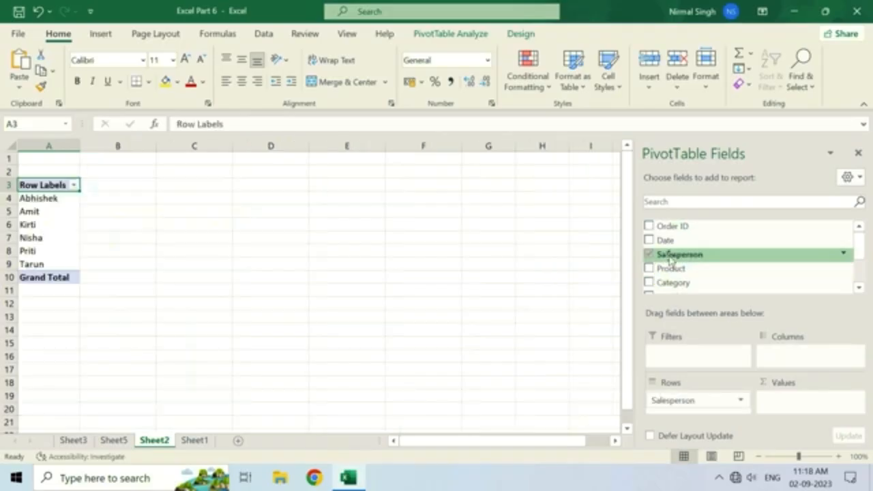
{"action": "scroll", "coordinate": [652, 286], "scroll_direction": "down", "scroll_amount": 1}
{"action": "left_click", "coordinate": [650, 292]}
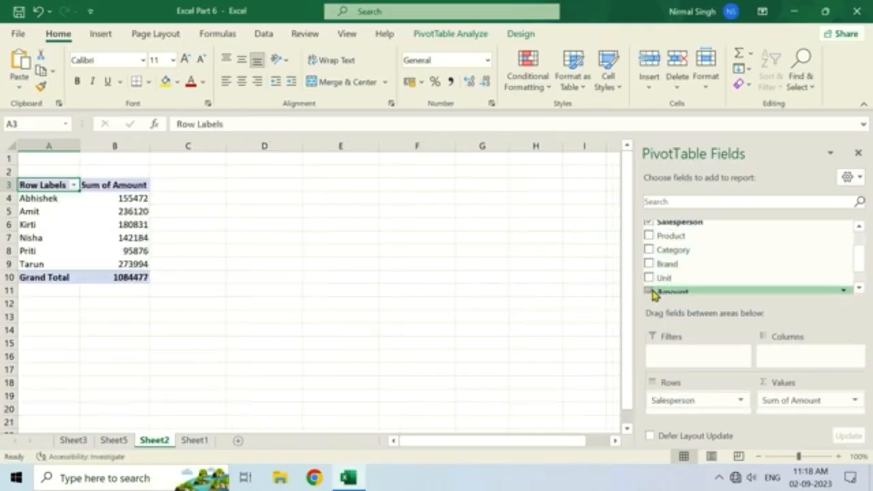
- Examine the Amount field and the summed amounts per salesperson and grand total in the PivotTable
{"action": "scroll", "coordinate": [693, 259], "scroll_direction": "down", "scroll_amount": 1}
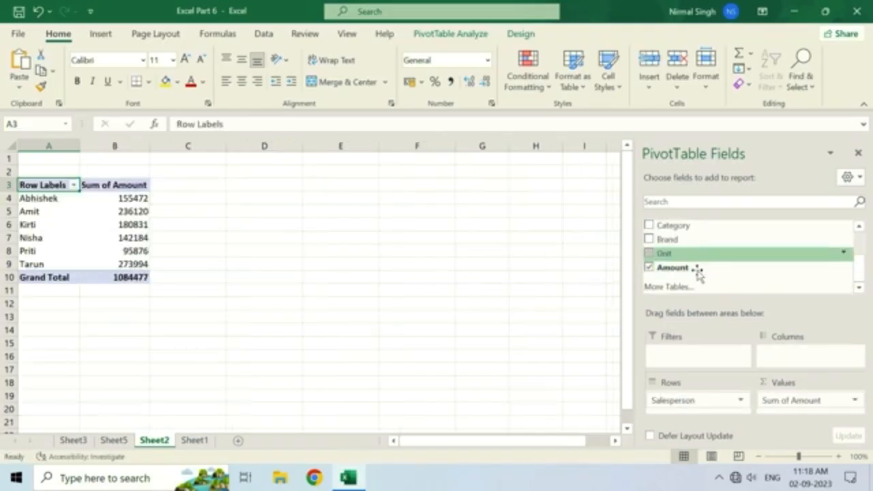
{"action": "left_click", "coordinate": [653, 273]}
{"action": "left_click_drag", "start_coordinate": [669, 271], "coordinate": [797, 404]}
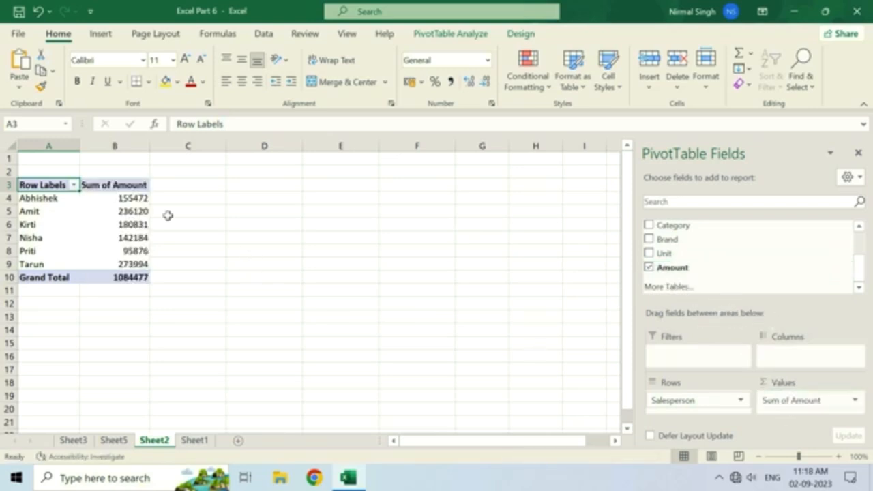
{"action": "left_click_drag", "start_coordinate": [134, 198], "coordinate": [134, 264]}
{"action": "left_click", "coordinate": [134, 239]}
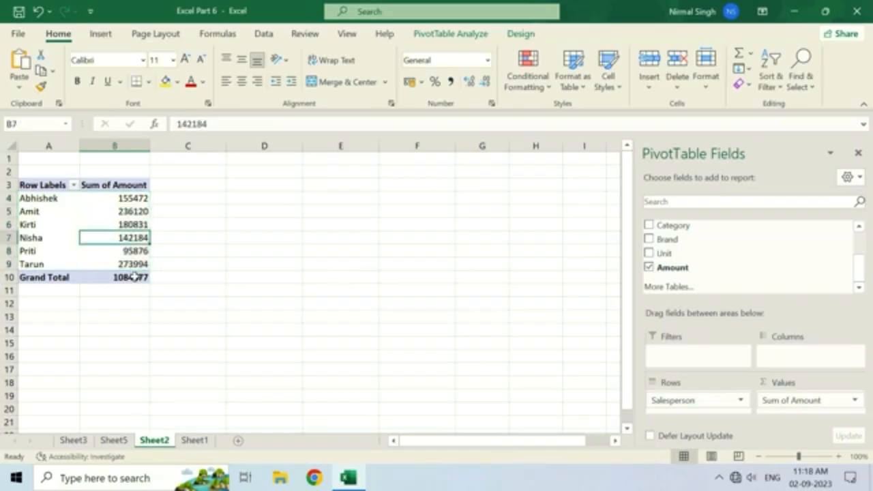
{"action": "left_click", "coordinate": [136, 277]}
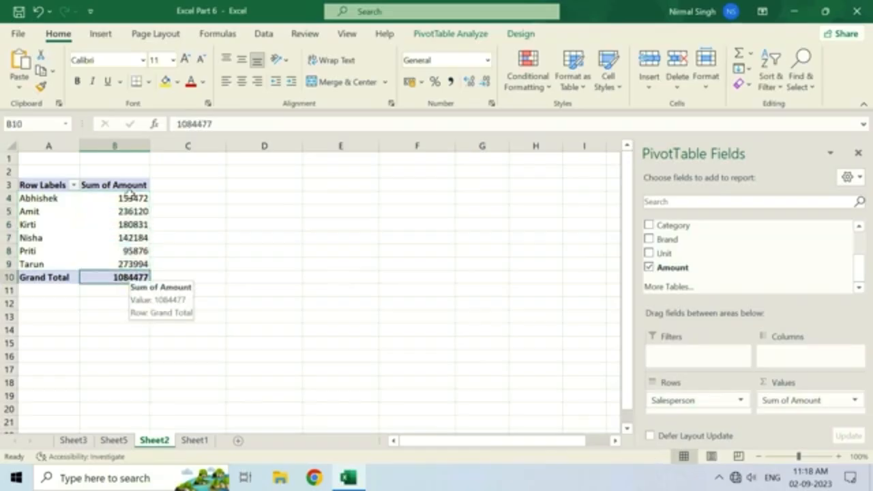
{"action": "left_click_drag", "start_coordinate": [113, 211], "coordinate": [119, 238]}
{"action": "left_click", "coordinate": [118, 238]}
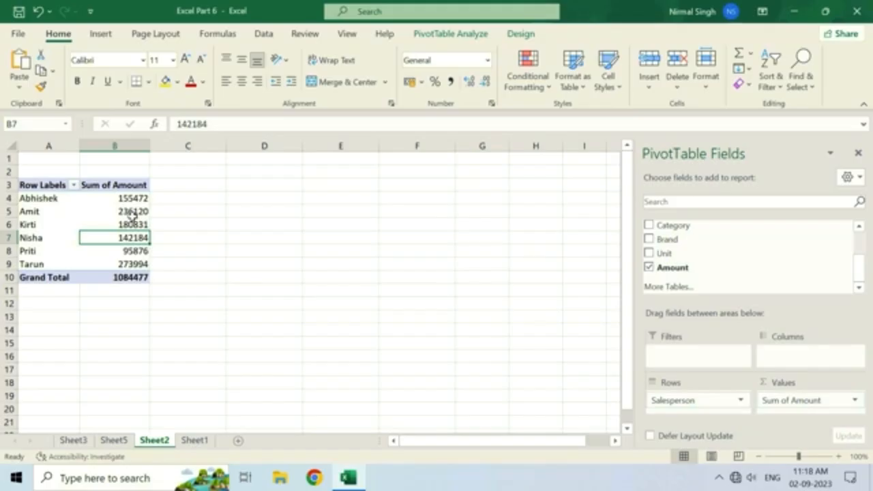
{"action": "mouse_move", "coordinate": [132, 216]}
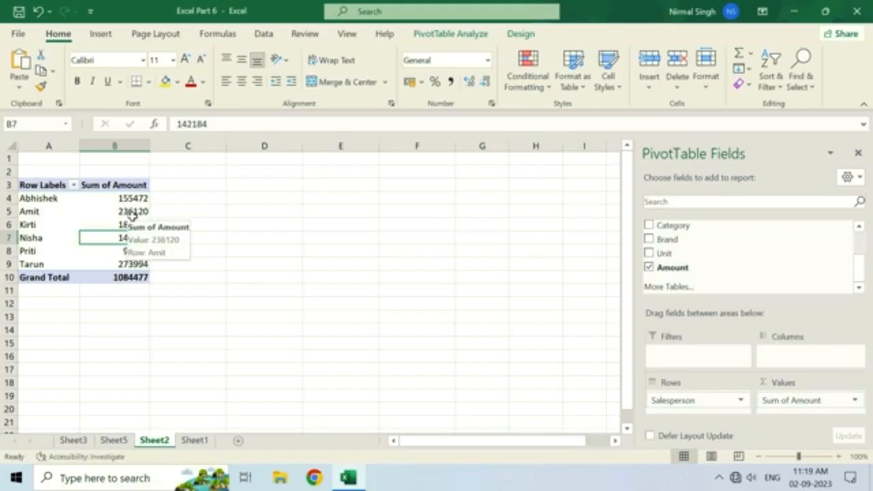
{"action": "left_click", "coordinate": [132, 216]}
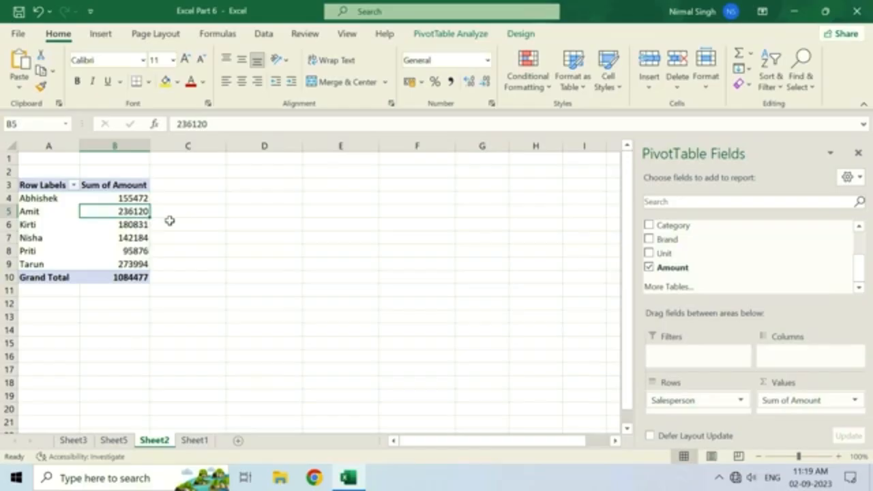
- Summarize the PivotTable's Amount values by Count instead of Sum
{"action": "left_click", "coordinate": [108, 185]}
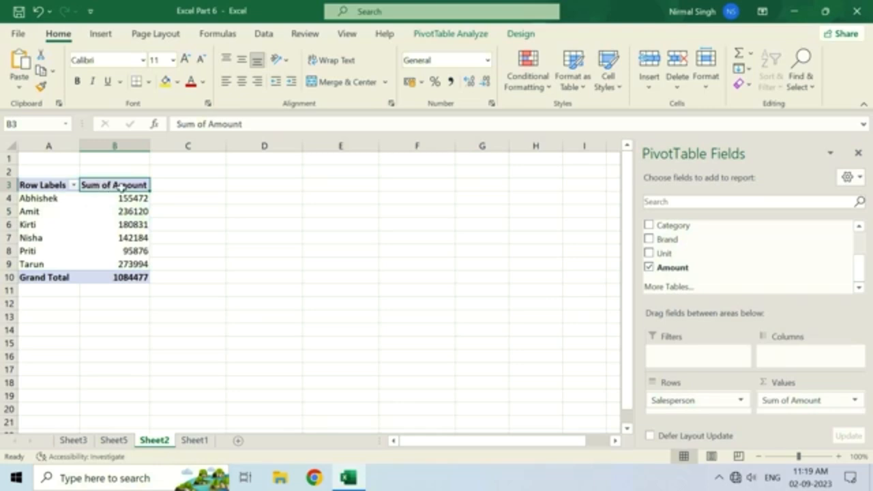
{"action": "left_click", "coordinate": [118, 223]}
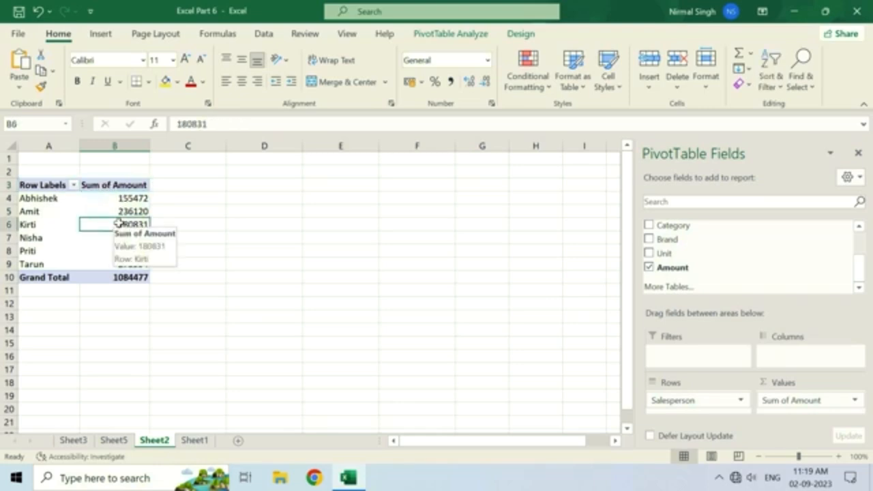
{"action": "right_click", "coordinate": [118, 224]}
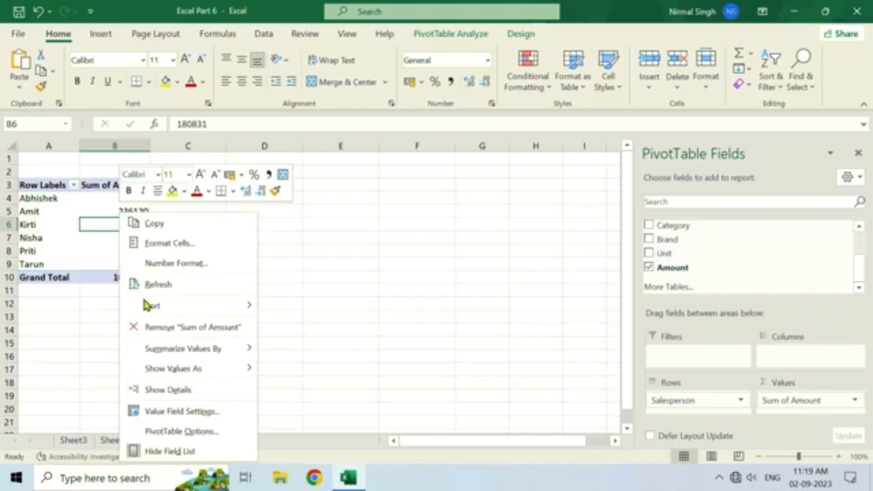
{"action": "mouse_move", "coordinate": [183, 351]}
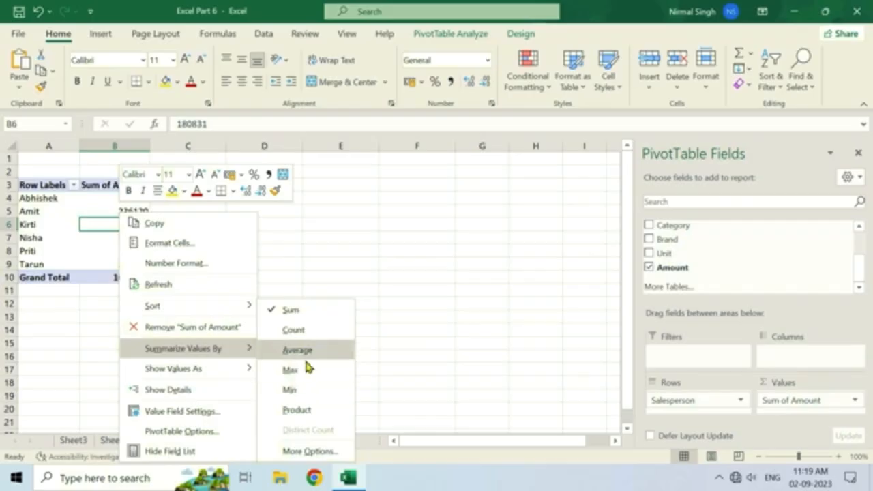
{"action": "left_click", "coordinate": [306, 331]}
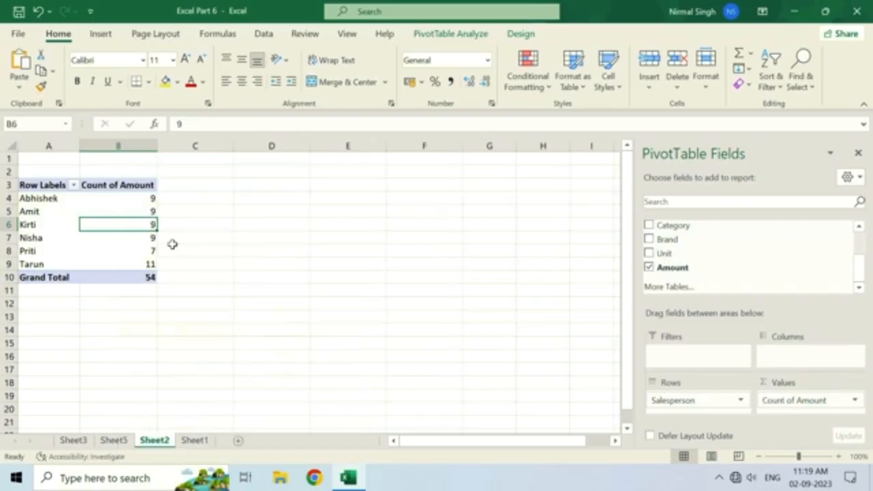
- Examine the count of sales for each salesperson and the grand total count in the PivotTable
{"action": "left_click", "coordinate": [144, 210]}
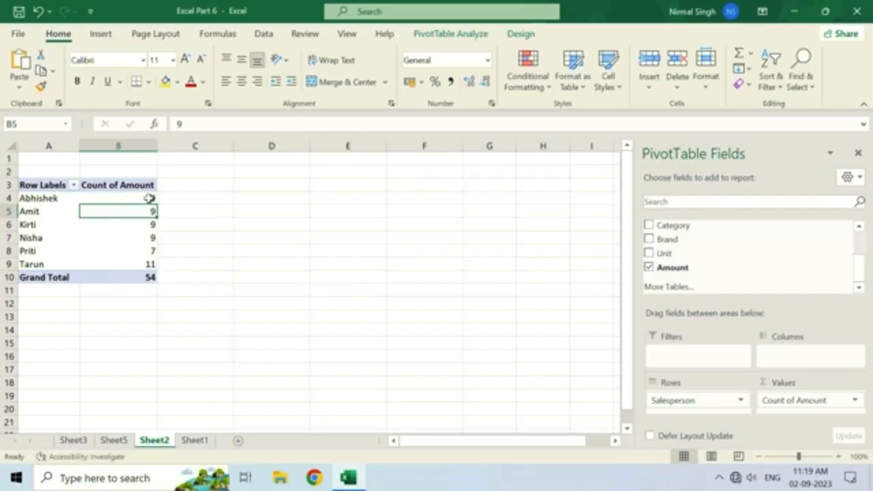
{"action": "left_click", "coordinate": [62, 197]}
{"action": "left_click", "coordinate": [139, 197]}
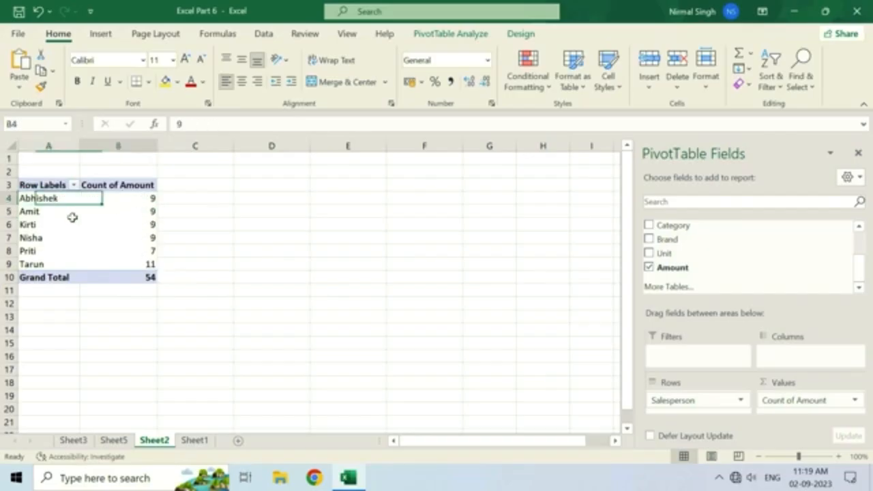
{"action": "left_click", "coordinate": [57, 218]}
{"action": "left_click", "coordinate": [139, 213]}
{"action": "left_click", "coordinate": [68, 226]}
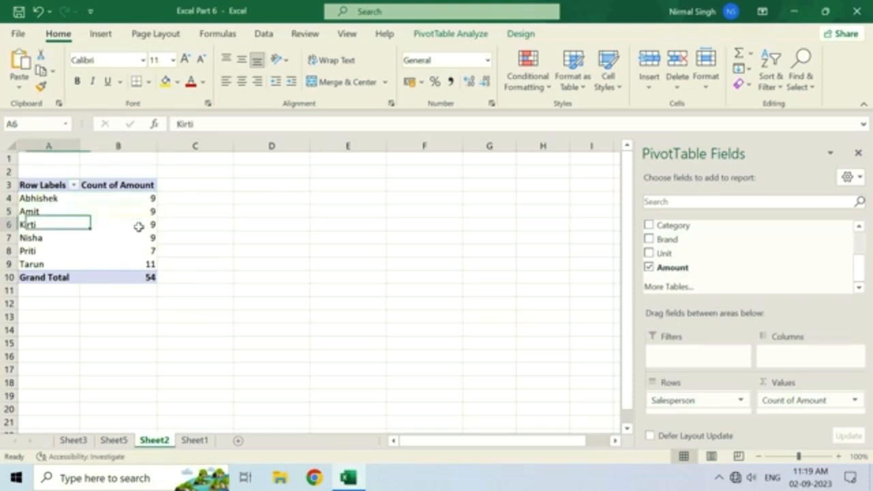
{"action": "left_click", "coordinate": [138, 226]}
{"action": "left_click", "coordinate": [130, 266]}
{"action": "left_click", "coordinate": [68, 267]}
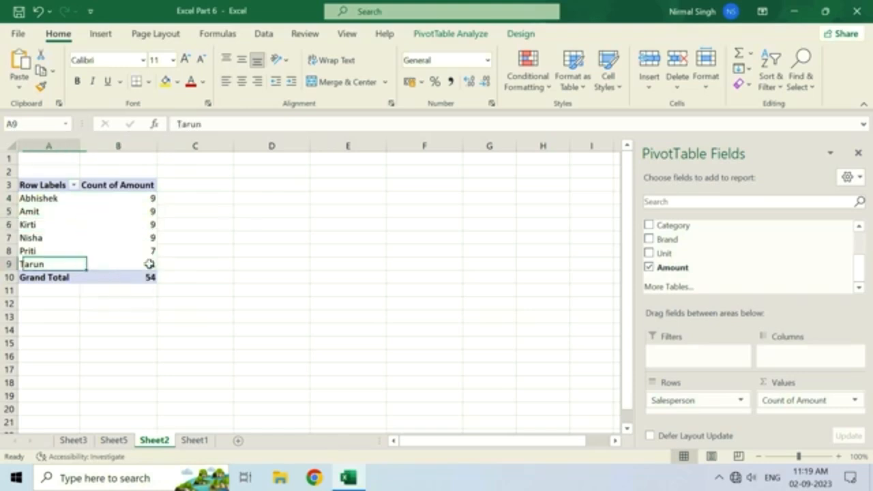
{"action": "left_click", "coordinate": [153, 279]}
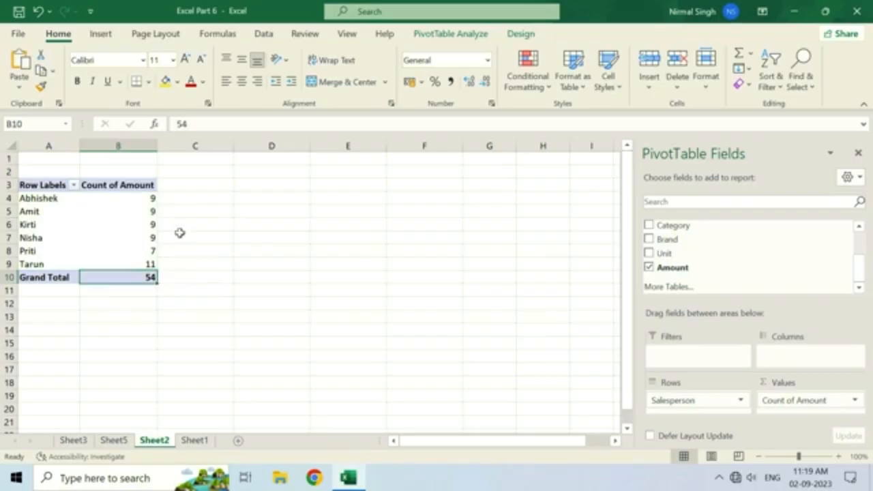
- Drill into the count in B6 to list that salesperson's records on a new sheet, and autofit its Date and Product columns
{"action": "left_click", "coordinate": [107, 226]}
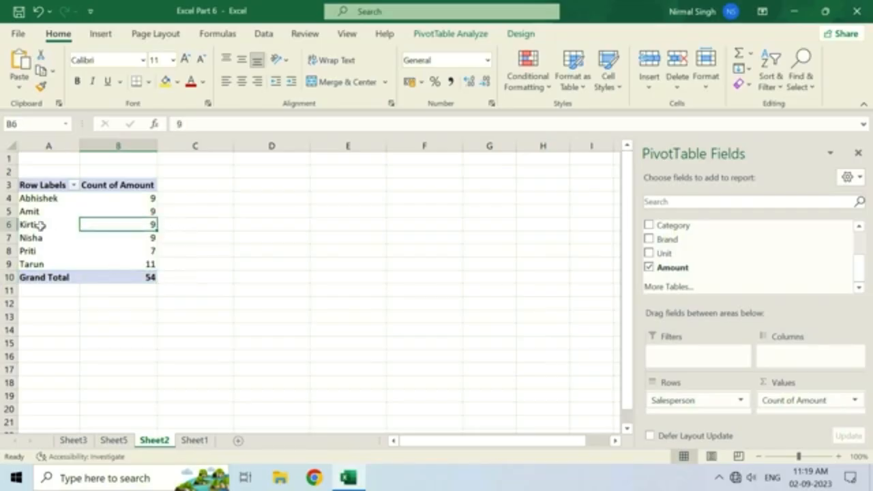
{"action": "double_click", "coordinate": [150, 224]}
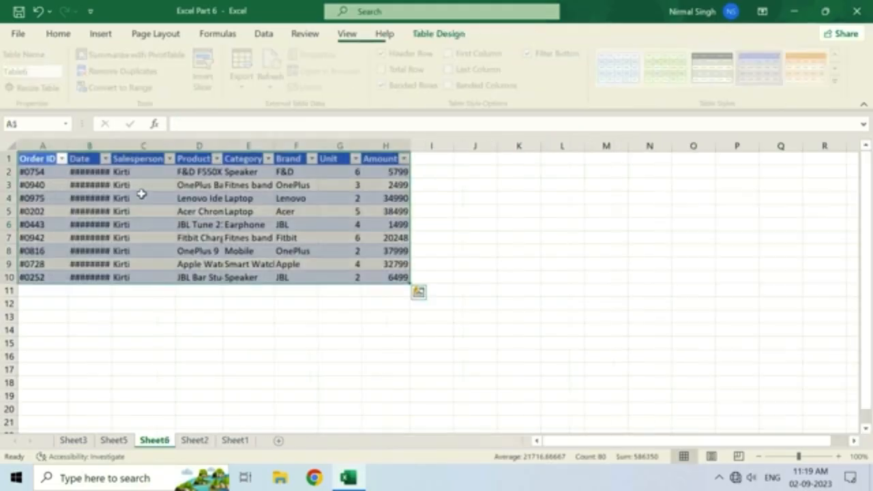
{"action": "left_click", "coordinate": [142, 197]}
{"action": "double_click", "coordinate": [107, 141]}
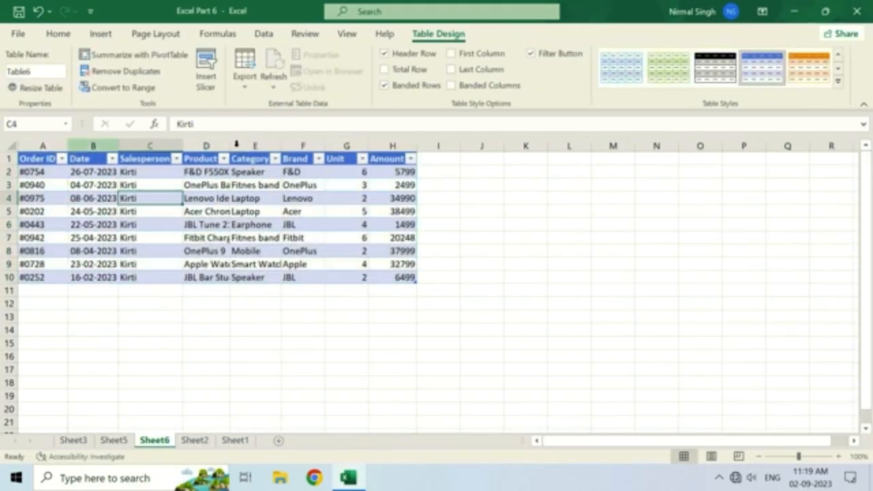
{"action": "double_click", "coordinate": [229, 144]}
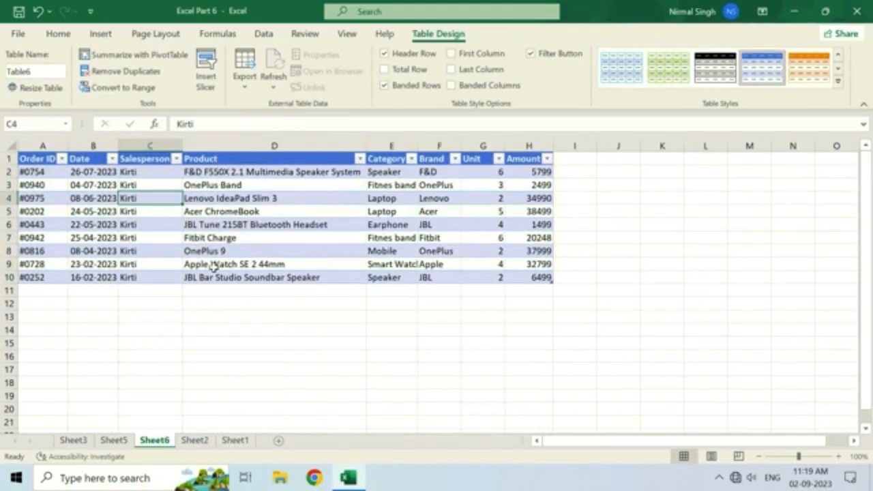
- Return to Sheet2 and summarize the PivotTable's Amount values by Sum again
{"action": "left_click", "coordinate": [196, 441]}
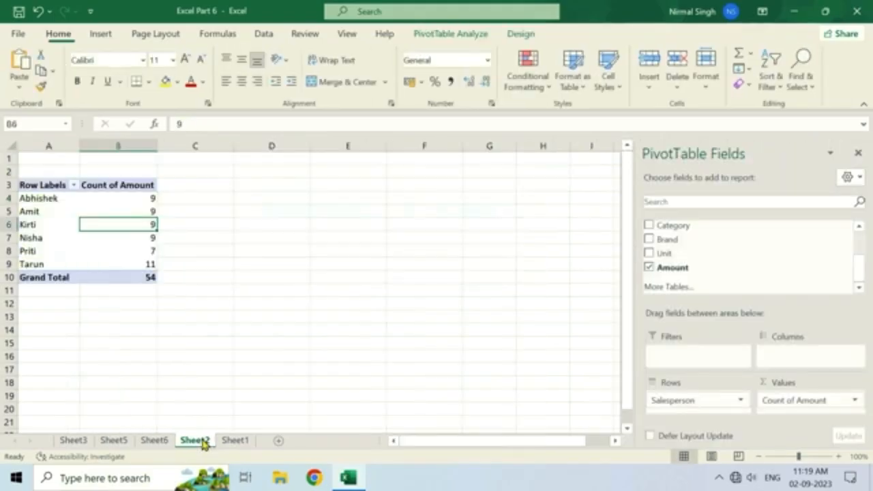
{"action": "right_click", "coordinate": [146, 233]}
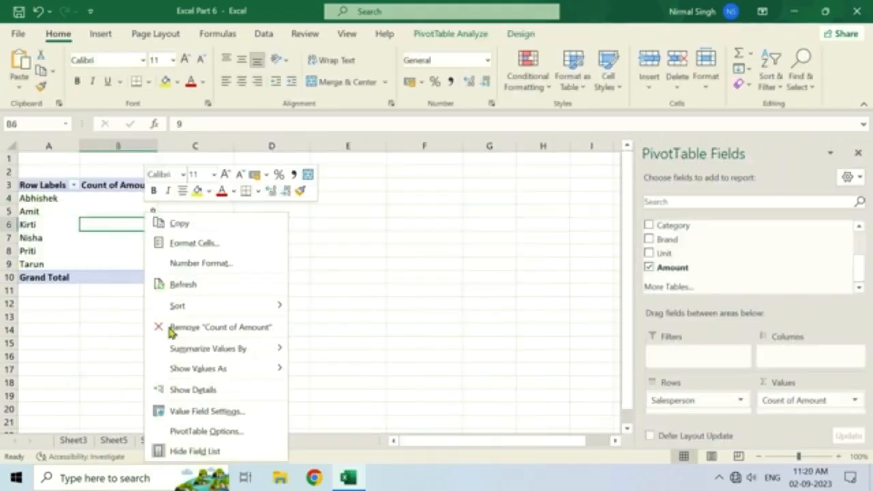
{"action": "mouse_move", "coordinate": [213, 353]}
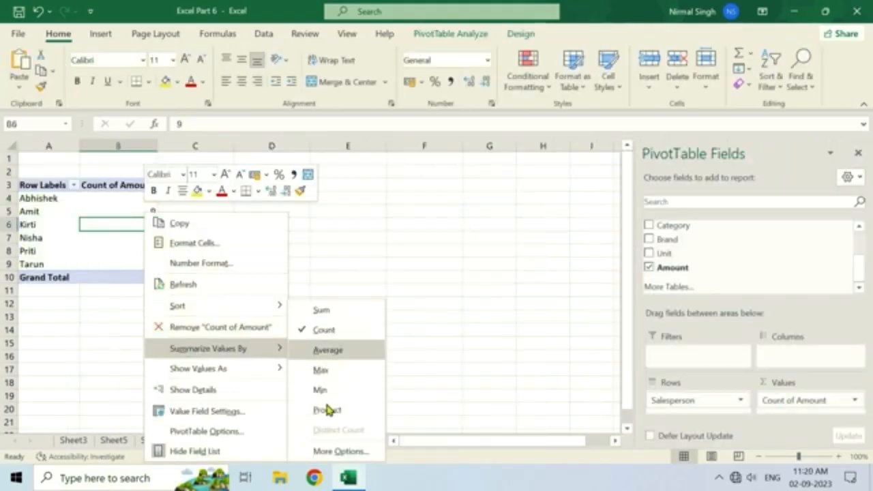
{"action": "left_click", "coordinate": [336, 313]}
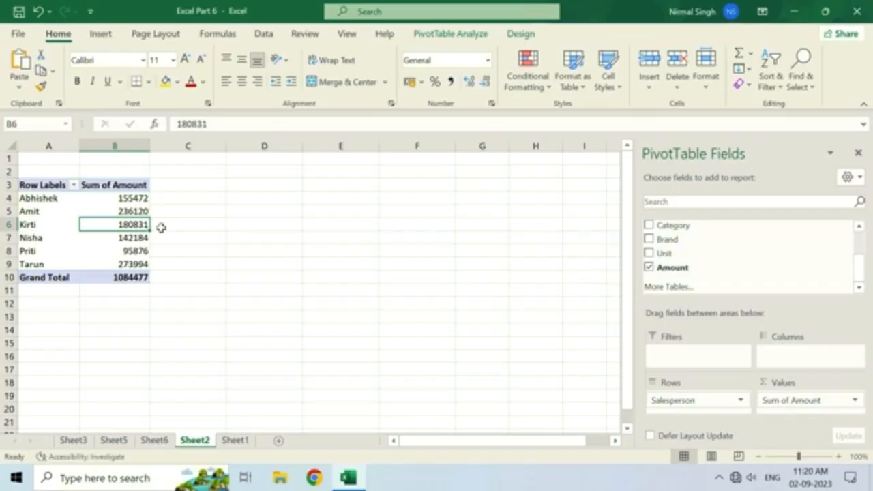
{"action": "left_click", "coordinate": [136, 194]}
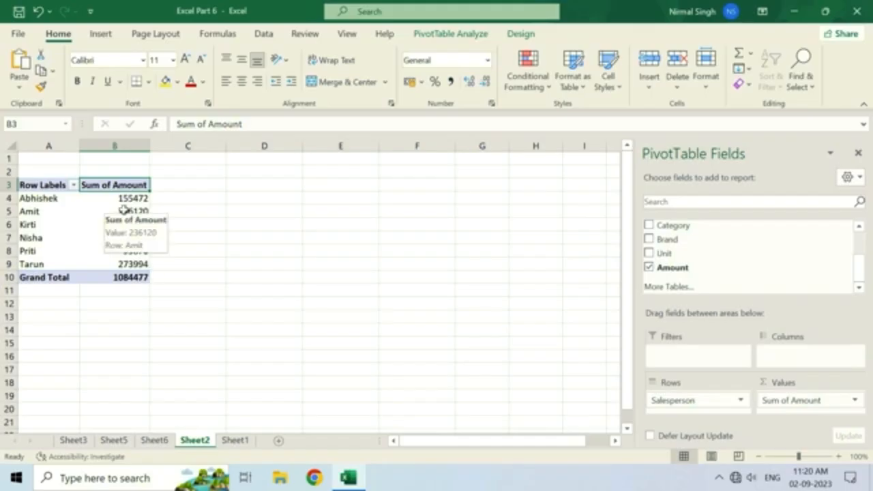
- Insert a Clustered Column PivotChart from the PivotTable and place it beside the table over columns D to H
{"action": "left_click", "coordinate": [124, 211]}
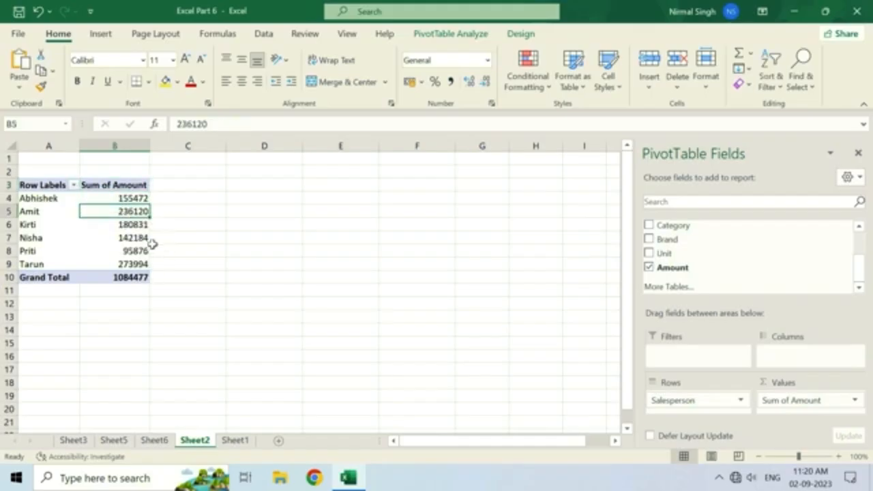
{"action": "left_click", "coordinate": [104, 37]}
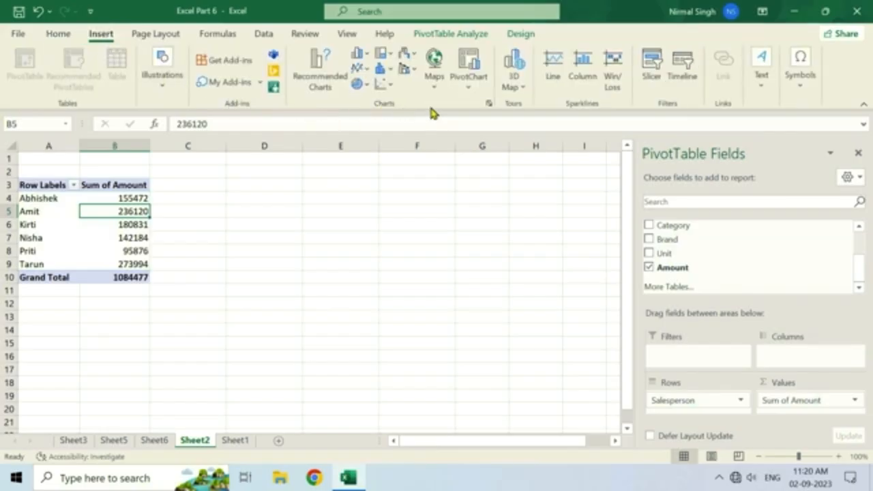
{"action": "left_click", "coordinate": [469, 69]}
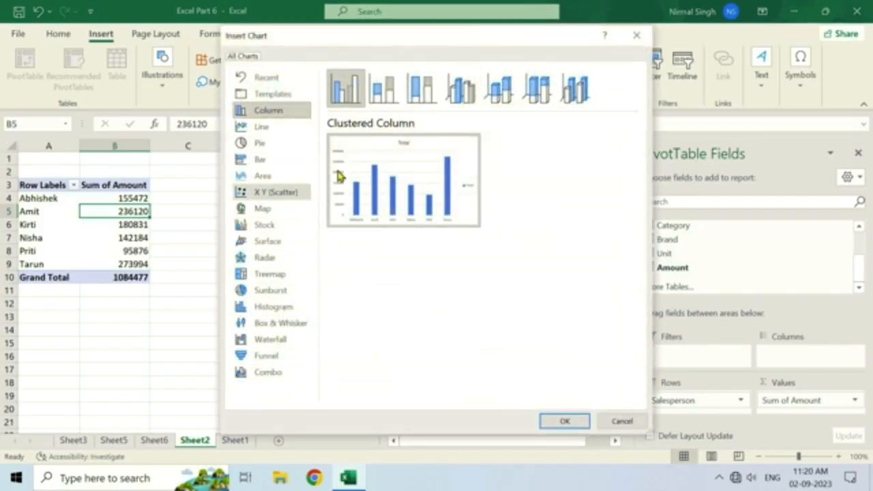
{"action": "left_click", "coordinate": [561, 422]}
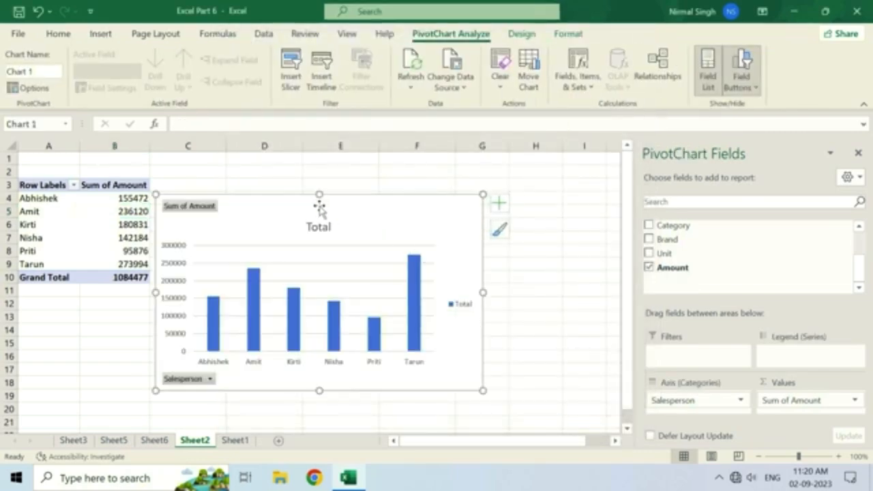
{"action": "left_click_drag", "start_coordinate": [365, 203], "coordinate": [454, 191]}
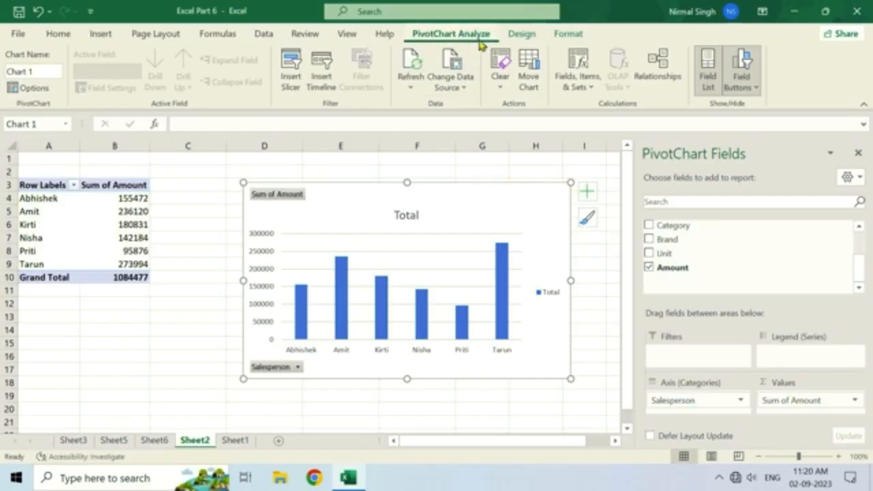
- Try several chart styles on the PivotChart and apply one with light blue columns, data labels and an uppercase title
{"action": "left_click", "coordinate": [520, 34]}
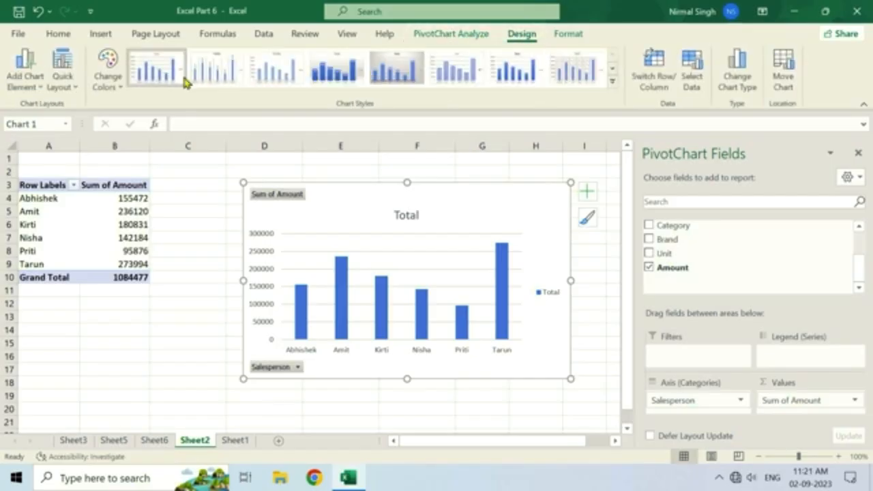
{"action": "left_click", "coordinate": [211, 75]}
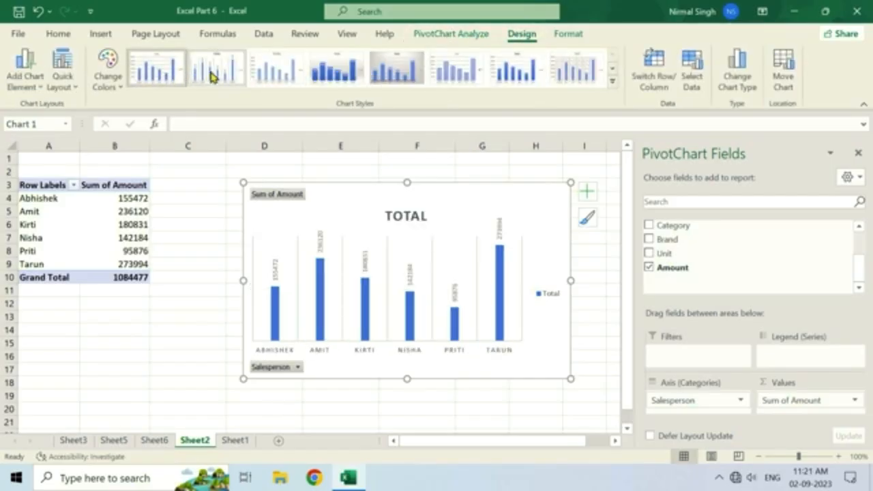
{"action": "left_click", "coordinate": [271, 77]}
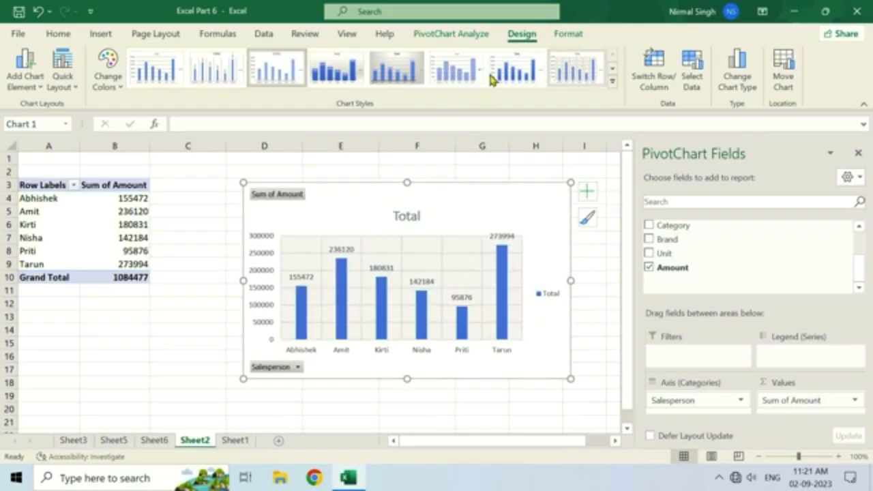
- Apply a PivotTable style with light orange header and grand total rows to the salesperson PivotTable
{"action": "left_click", "coordinate": [116, 211]}
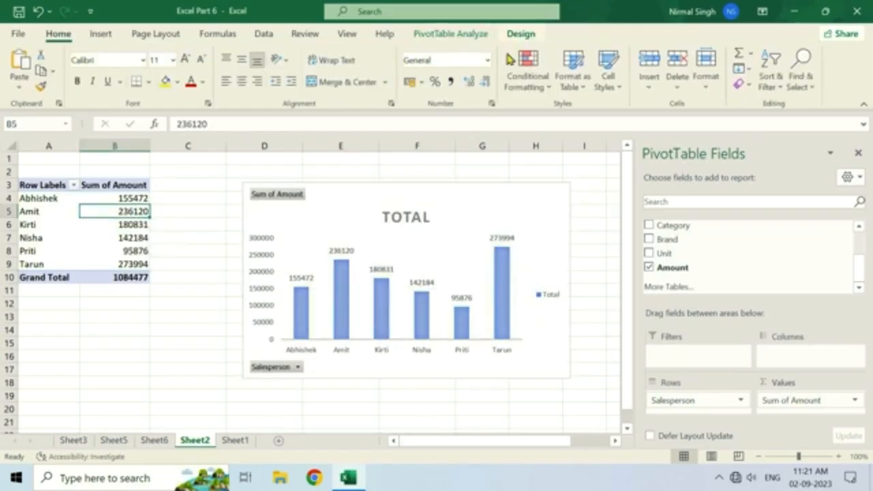
{"action": "left_click", "coordinate": [507, 60]}
{"action": "left_click", "coordinate": [225, 243]}
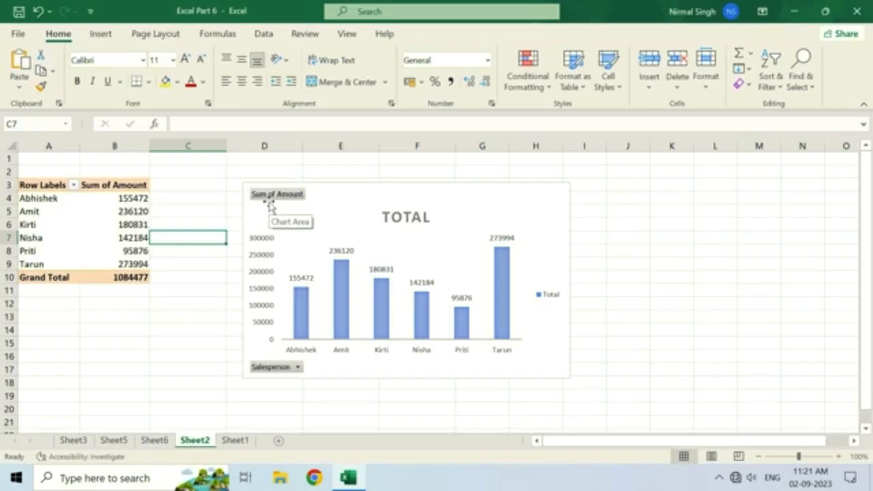
- Delete Sheet2 with its PivotTable and PivotChart permanently from the workbook
{"action": "right_click", "coordinate": [198, 443]}
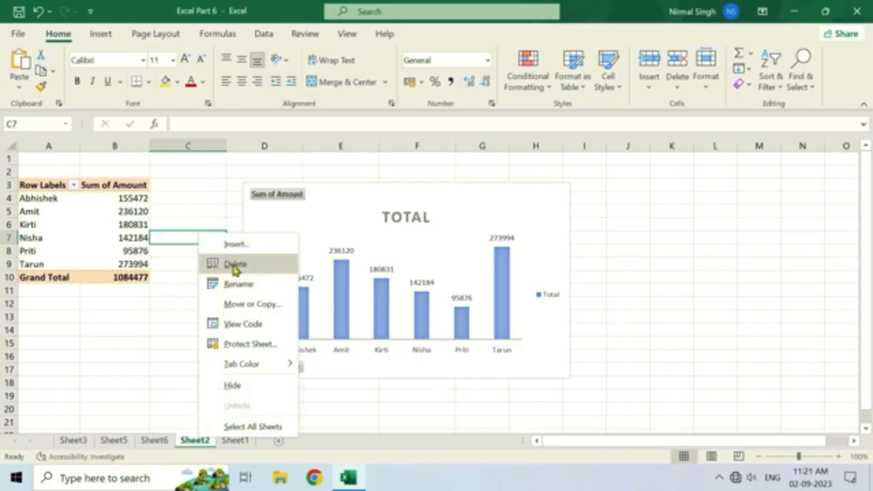
{"action": "left_click", "coordinate": [235, 265]}
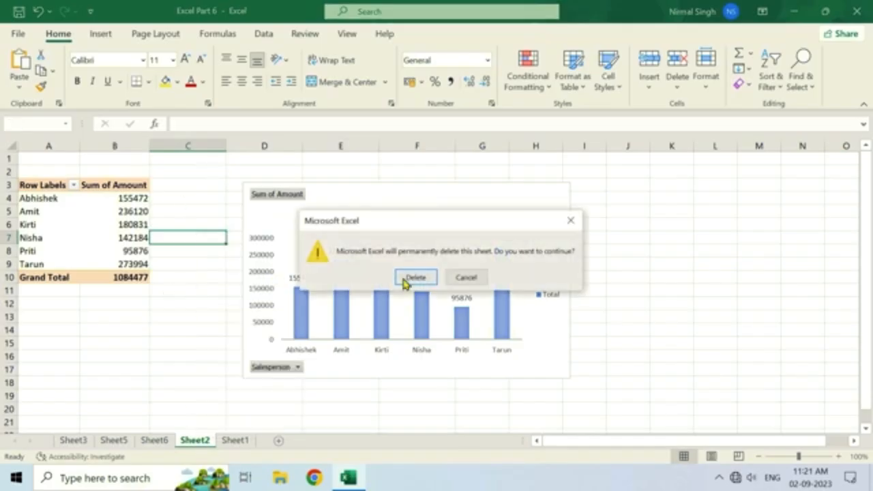
{"action": "left_click", "coordinate": [407, 280]}
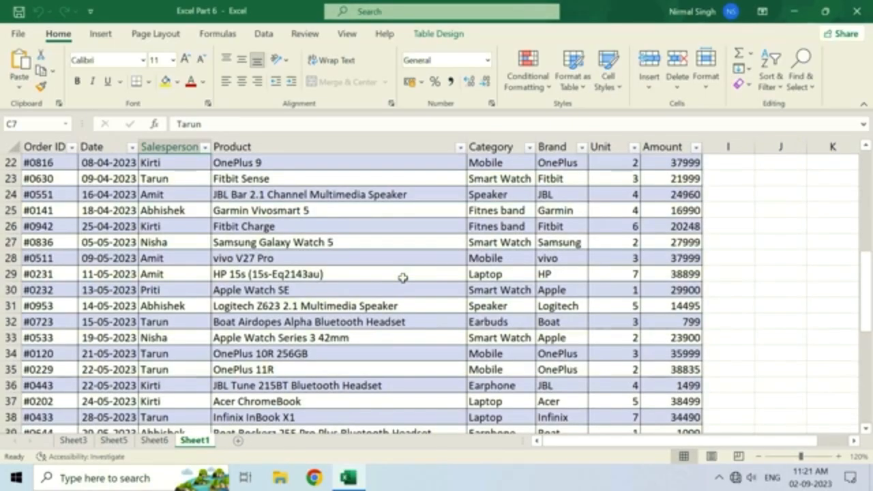